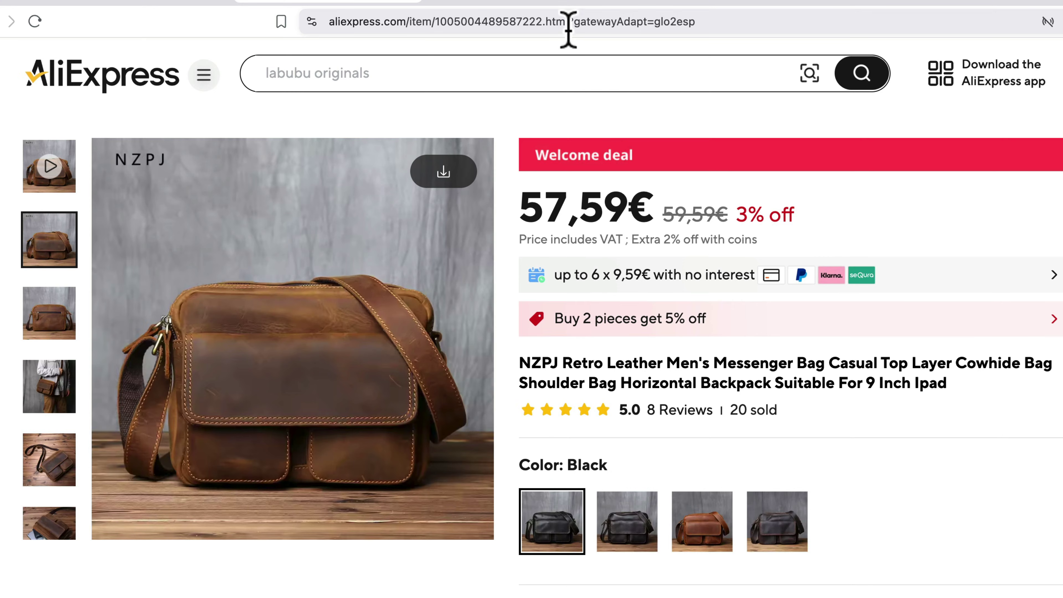
# - Select the NZPJ leather messenger bag's full product link in the AliExpress address bar
pyautogui.click(568, 22)
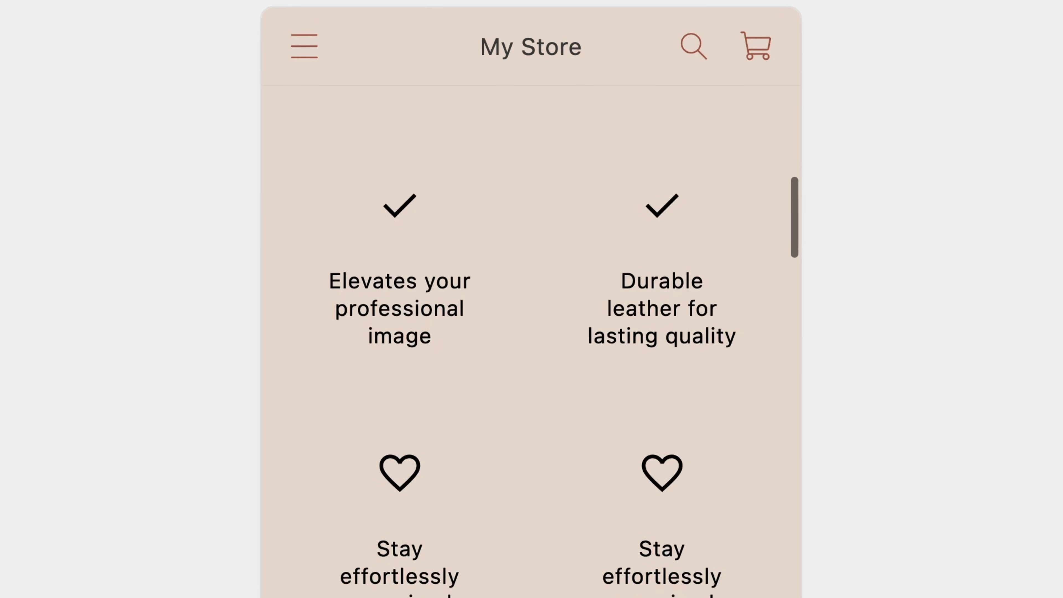
pyautogui.scroll(-15, 531, 293)
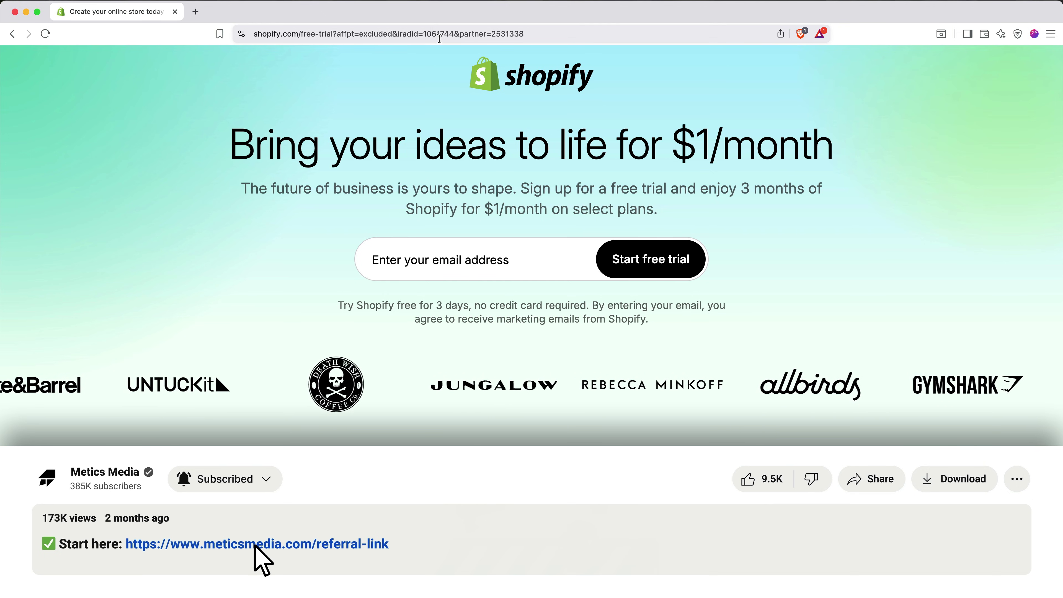
# - Start a Shopify free trial with an e-mail address as a dropshipping seller, skipping plan choice
pyautogui.click(450, 257)
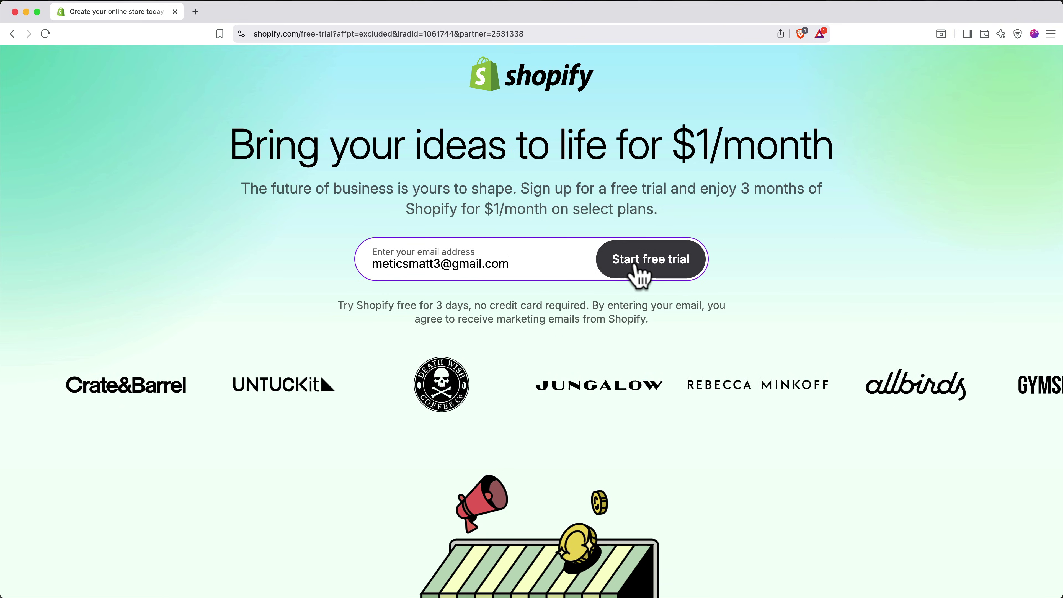
pyautogui.click(639, 273)
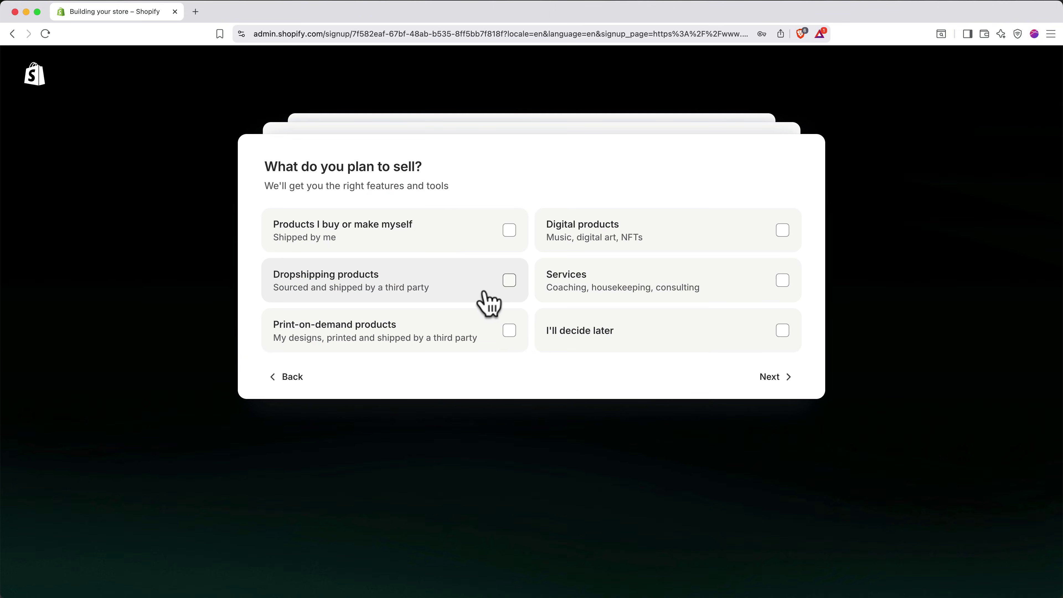
pyautogui.click(487, 302)
pyautogui.click(771, 383)
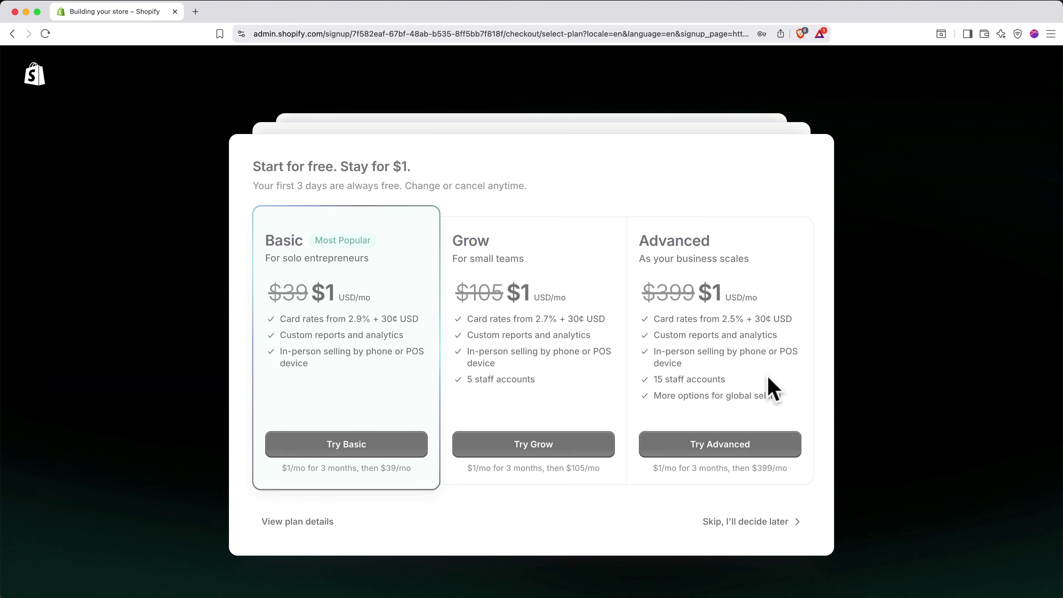
pyautogui.click(711, 517)
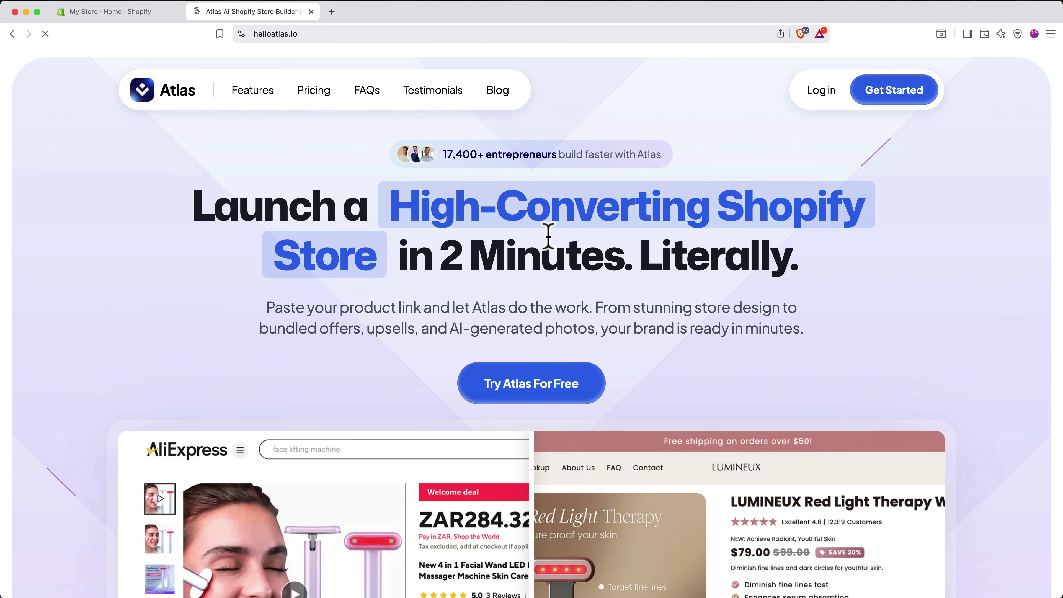
# - Install Atlas: AI Store Builder from helloatlas.io via its Shopify App Store listing
pyautogui.click(528, 392)
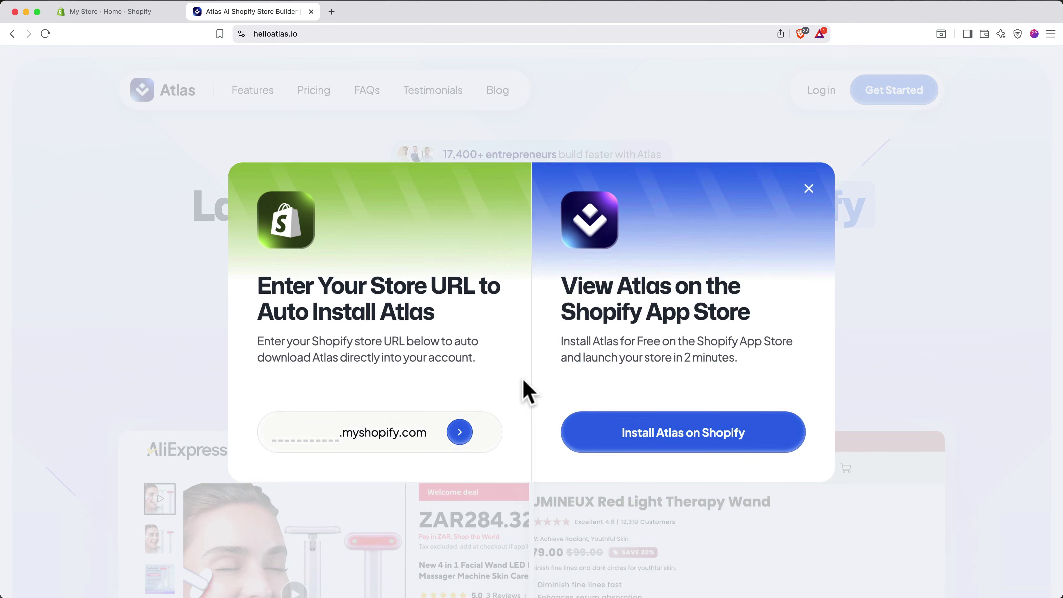
pyautogui.click(628, 438)
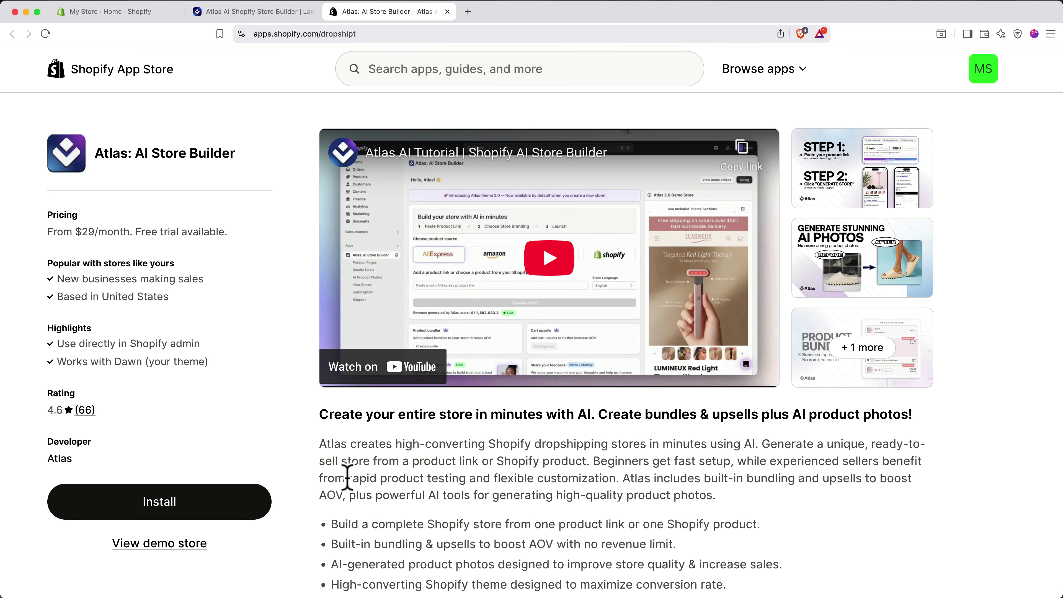
pyautogui.click(226, 507)
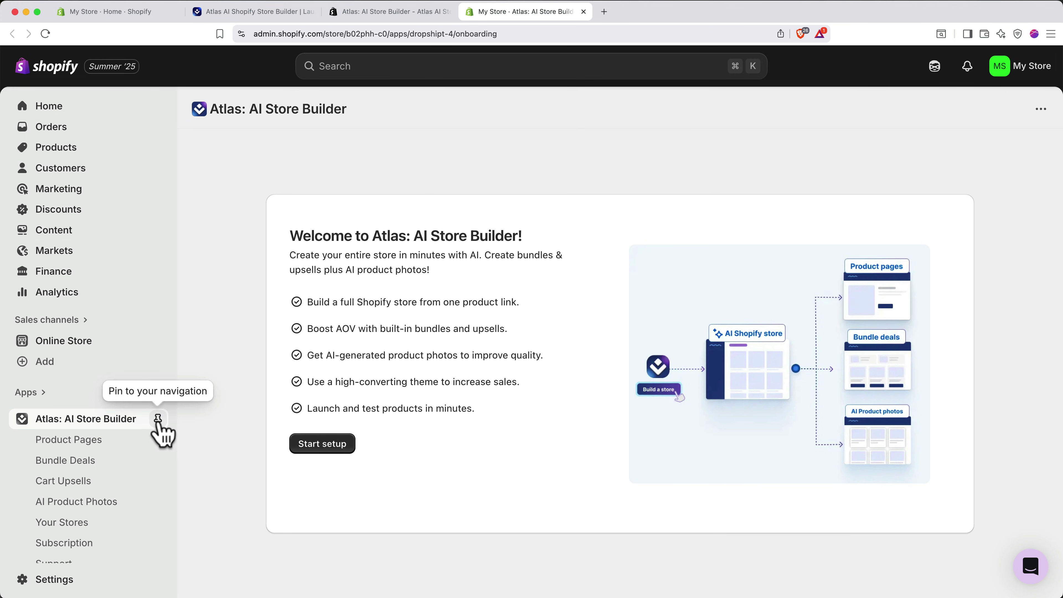
# - Pin Atlas to the admin navigation and begin its Generate store setup
pyautogui.click(158, 419)
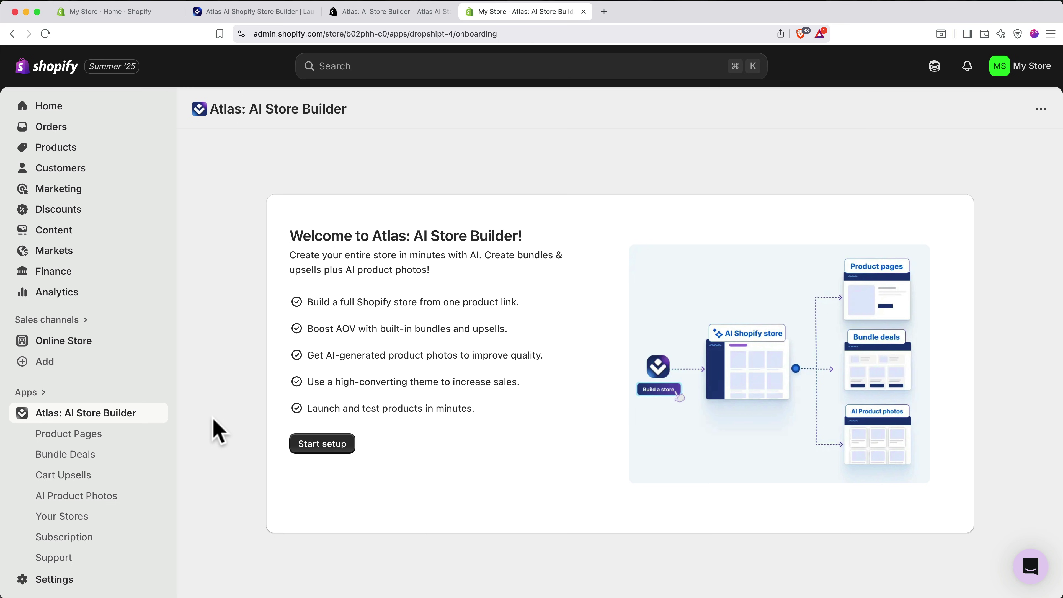
pyautogui.click(318, 445)
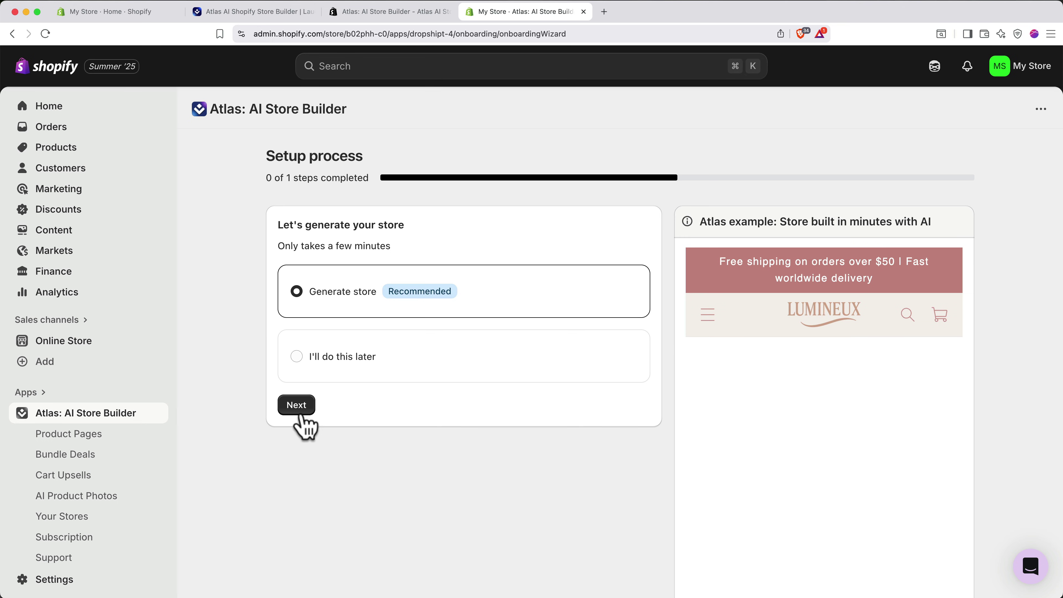
pyautogui.click(296, 405)
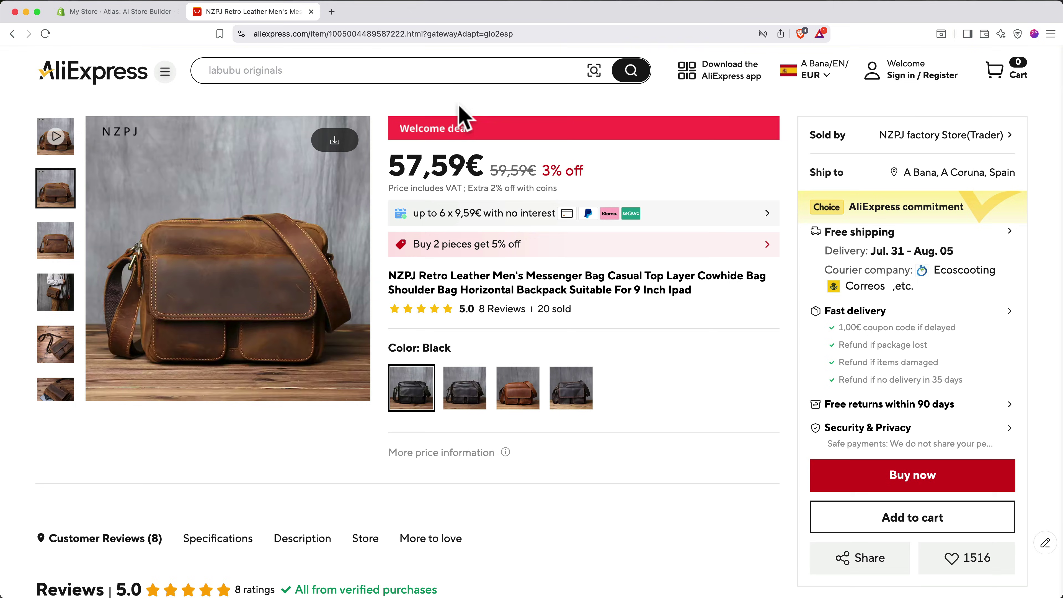
# - Paste the AliExpress bag link into Atlas's product-link field and proceed with generation
pyautogui.click(422, 33)
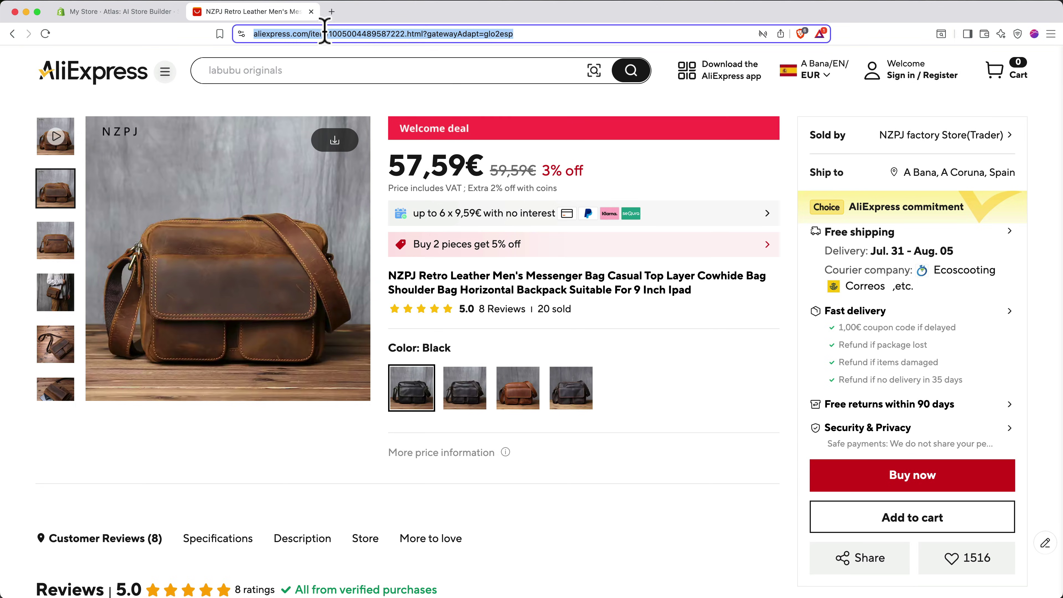
pyautogui.click(126, 15)
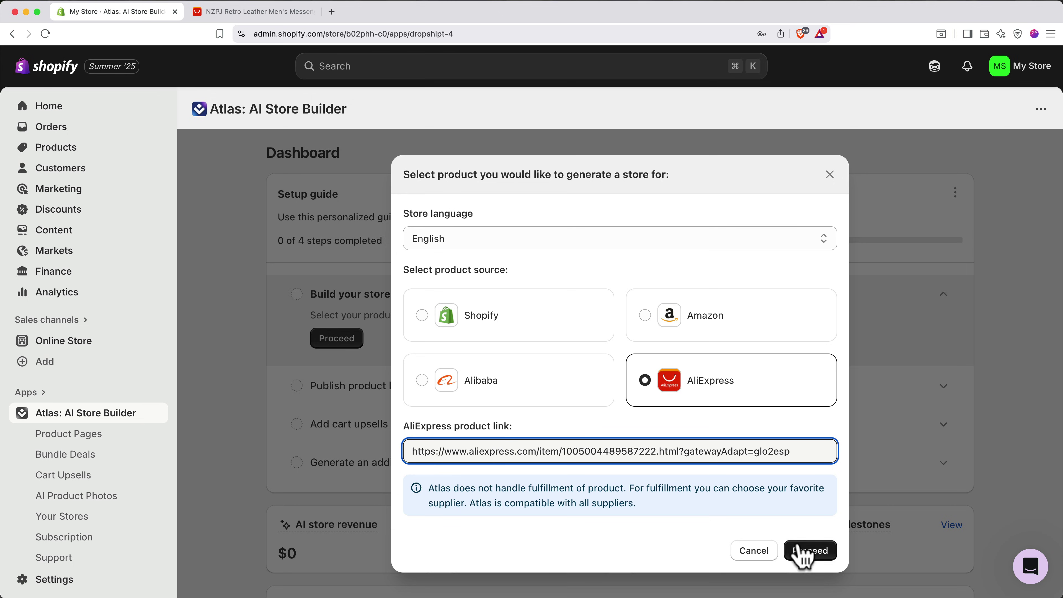
pyautogui.click(804, 552)
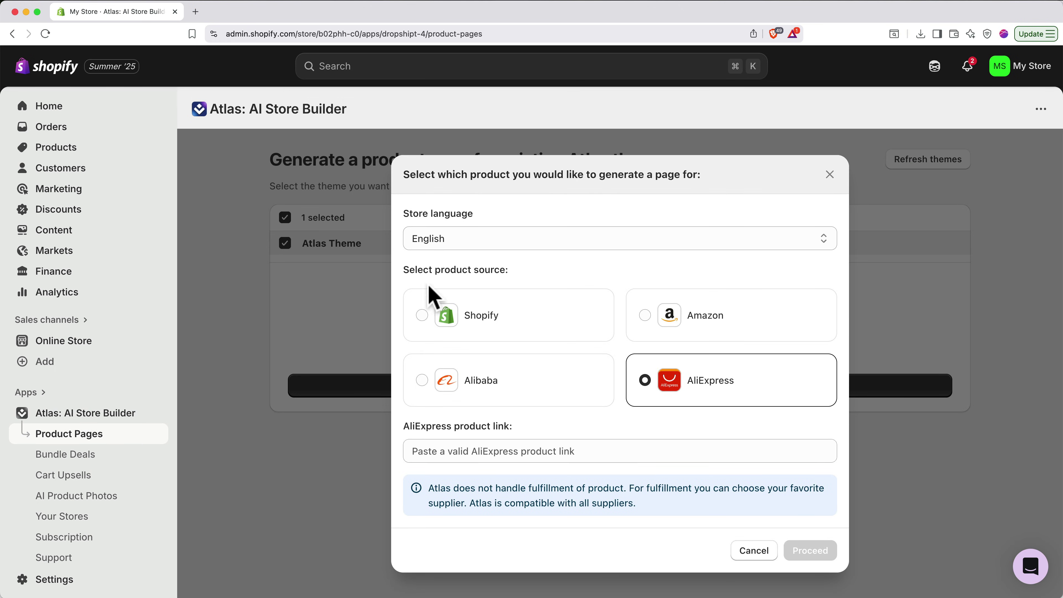
# - Use the Shopify source and select the Classic Leather Messenger Bag product
pyautogui.click(442, 298)
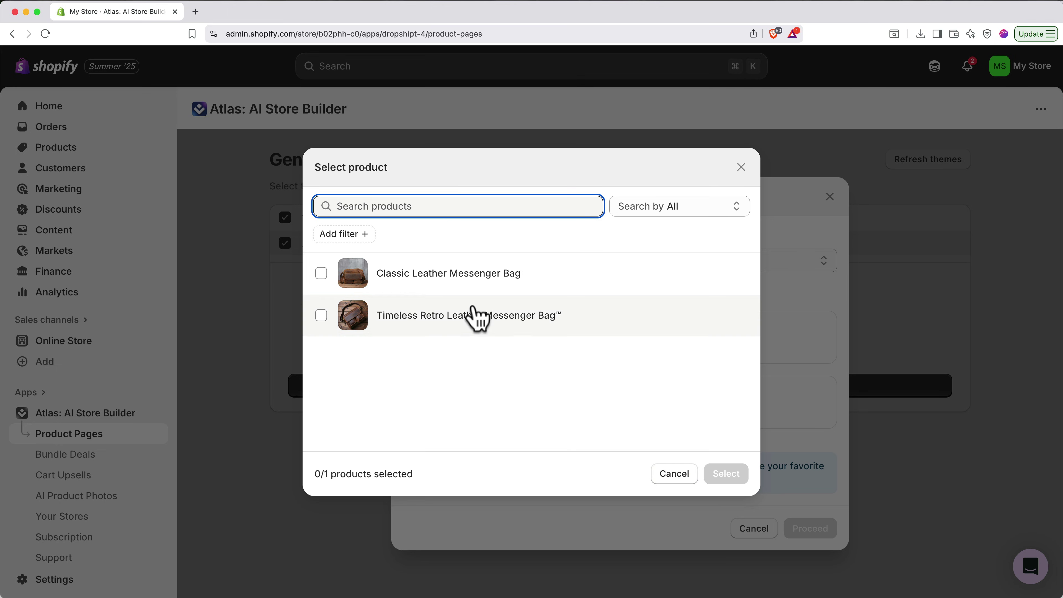
pyautogui.click(450, 280)
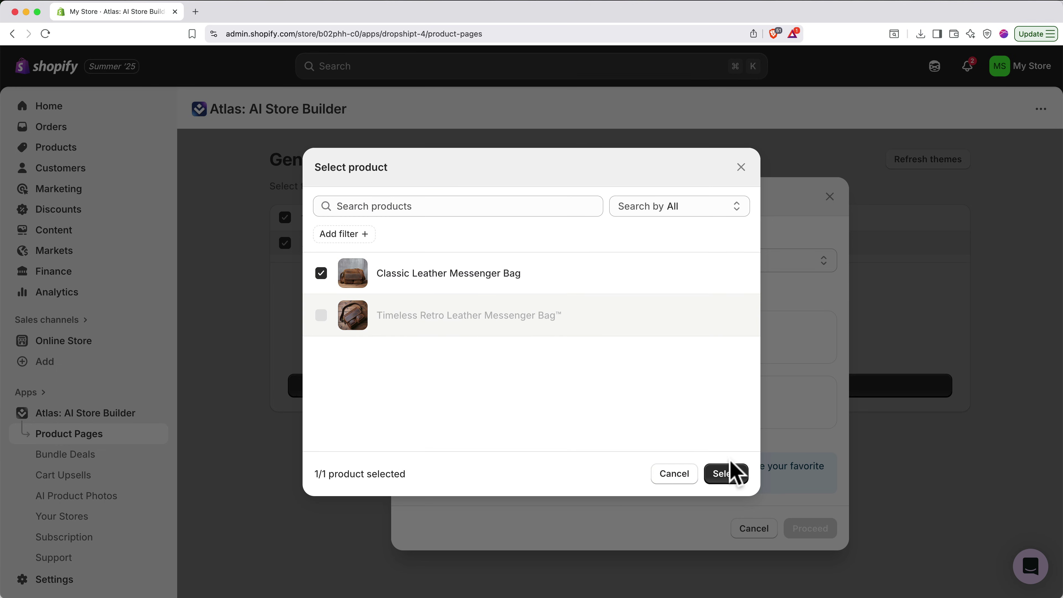
pyautogui.click(727, 474)
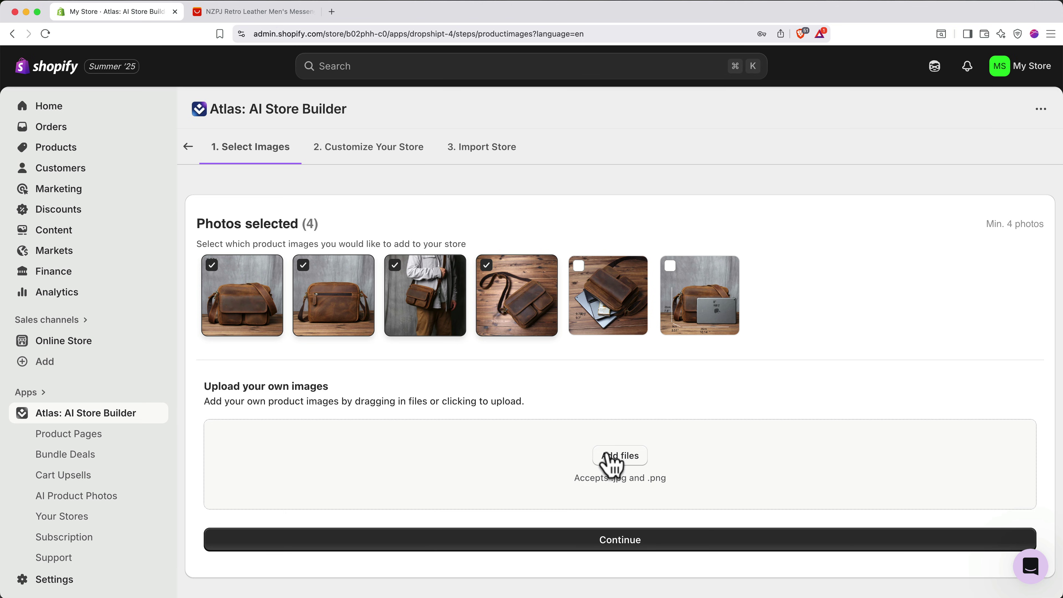
# - Continue with the four selected bag photos to Customize Your Store
pyautogui.click(613, 544)
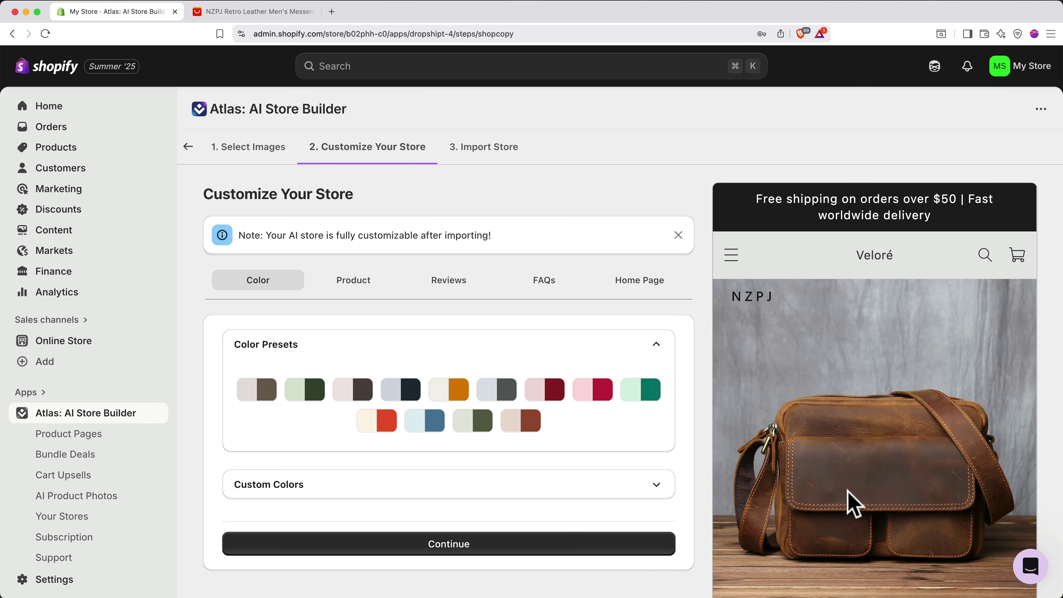
pyautogui.scroll(-10, 848, 491)
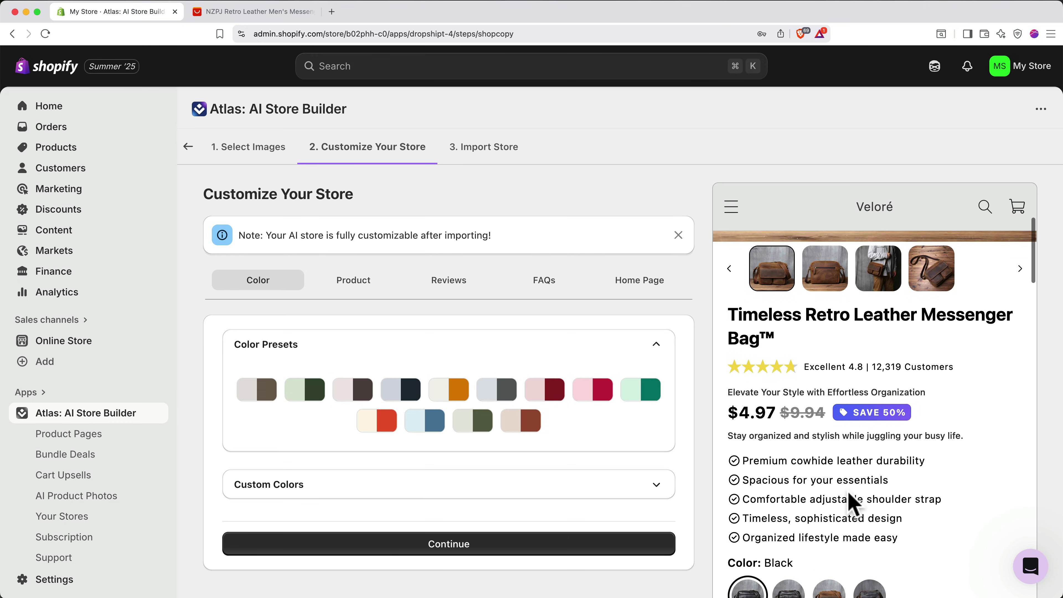
pyautogui.scroll(-5, 847, 495)
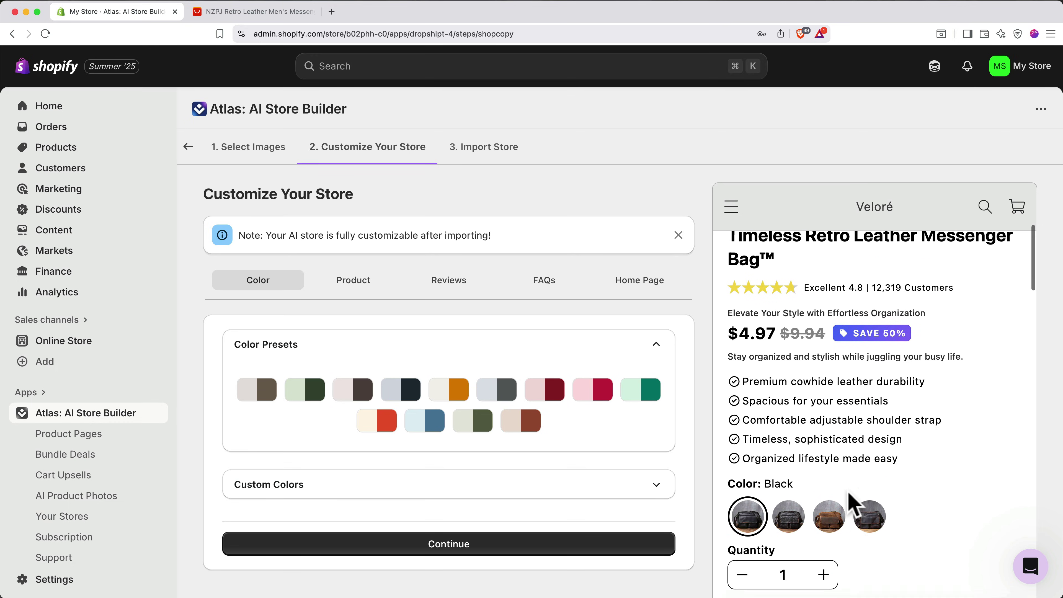
pyautogui.scroll(-10, 848, 491)
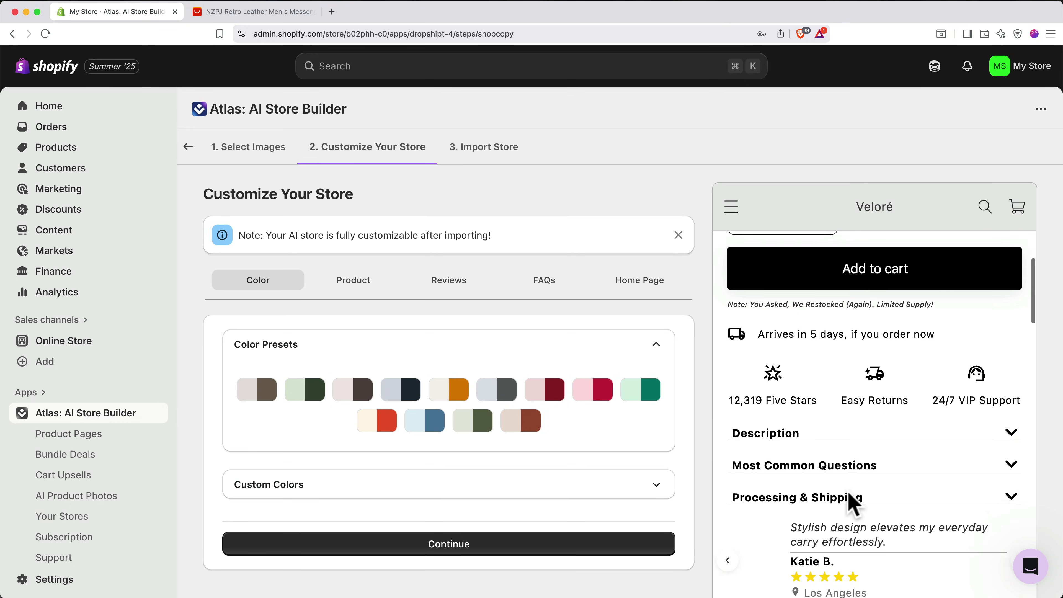
pyautogui.click(845, 388)
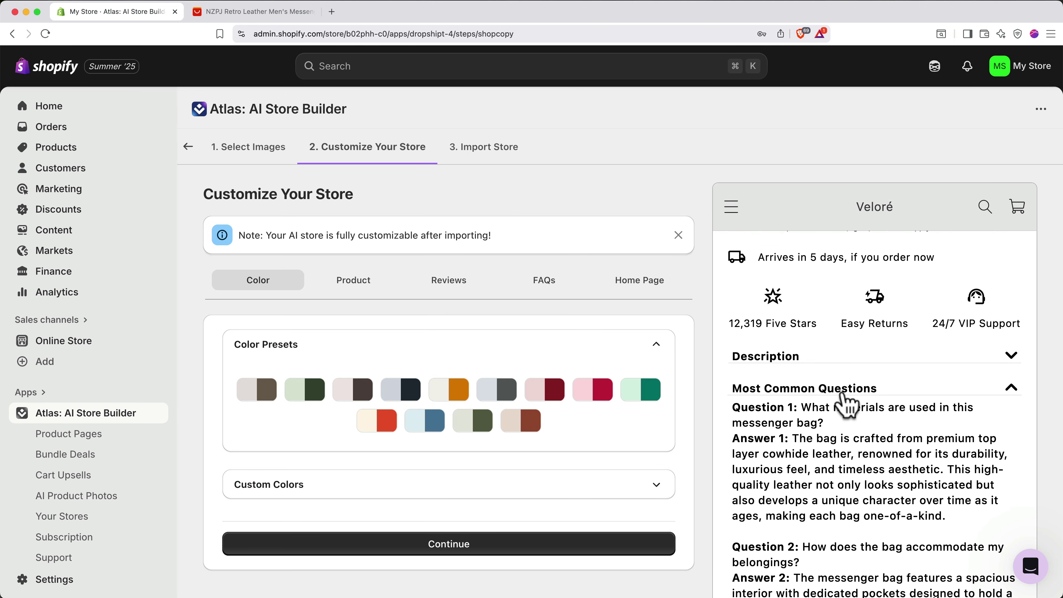
pyautogui.scroll(-3, 847, 402)
pyautogui.scroll(-1, 846, 404)
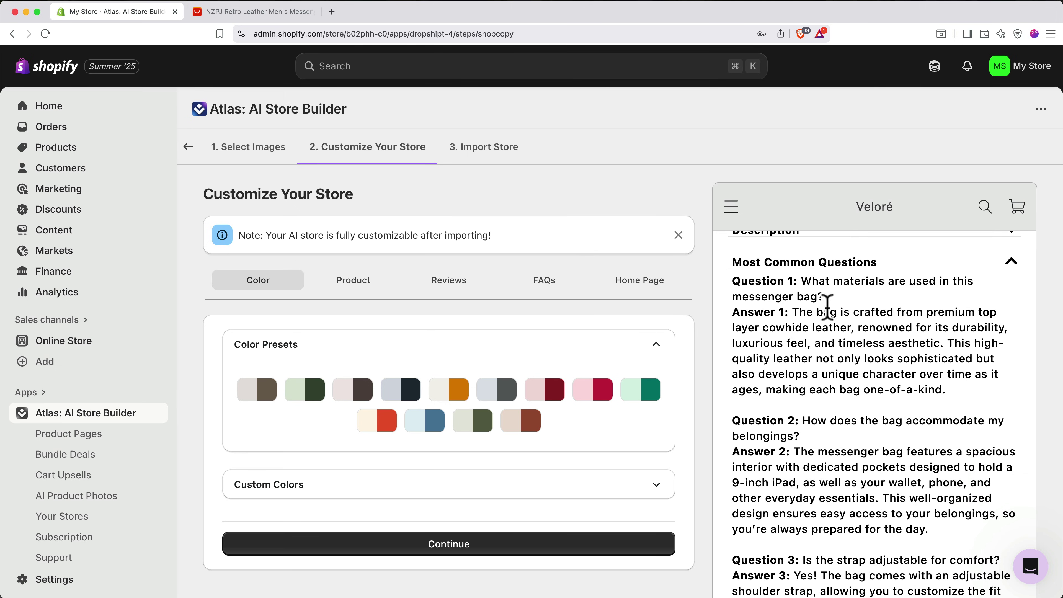
pyautogui.click(831, 263)
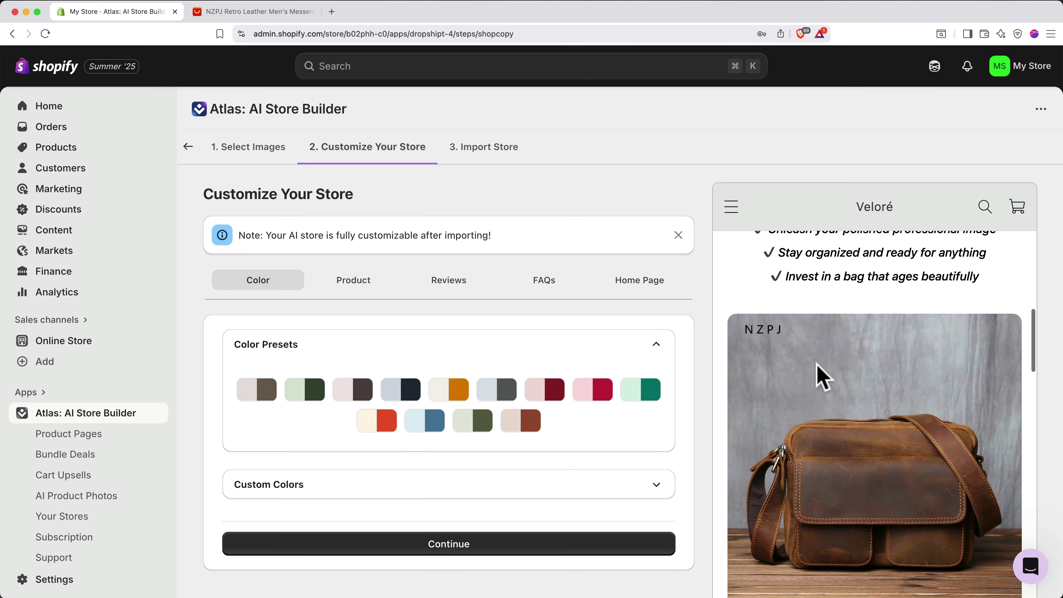
pyautogui.scroll(-10, 817, 364)
pyautogui.scroll(-10, 817, 364)
pyautogui.scroll(-10, 817, 365)
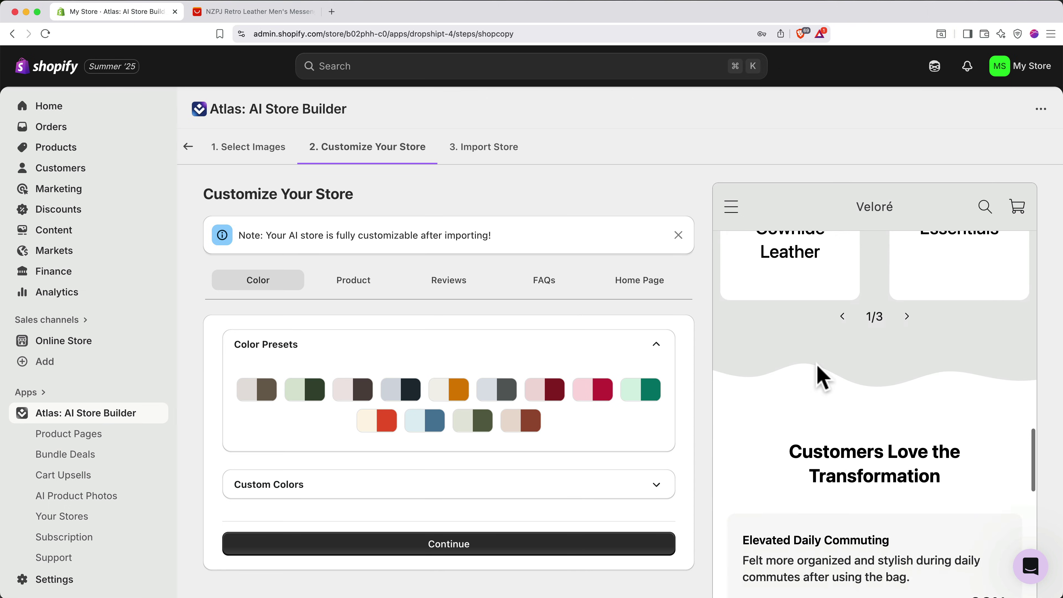
pyautogui.scroll(-10, 822, 376)
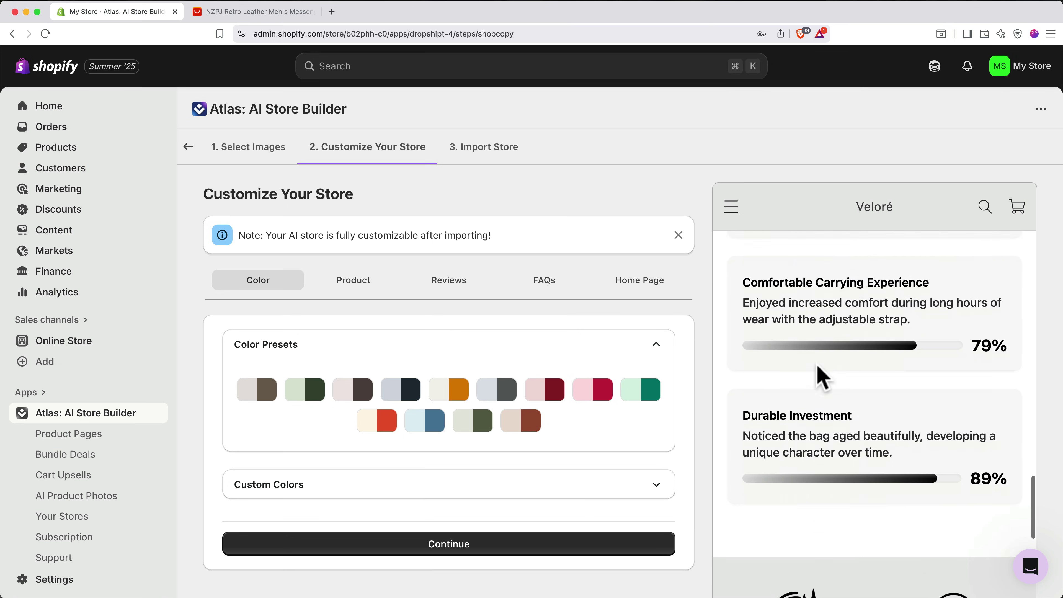
pyautogui.scroll(-5, 821, 379)
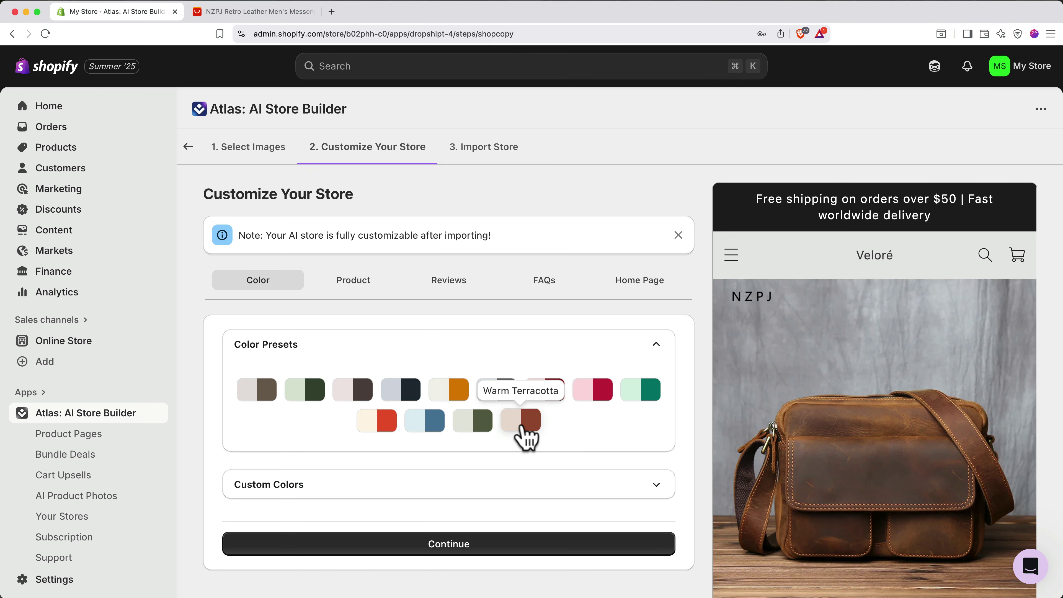
# - Apply the Warm Terracotta colour preset, then switch to the Product settings tab
pyautogui.click(526, 437)
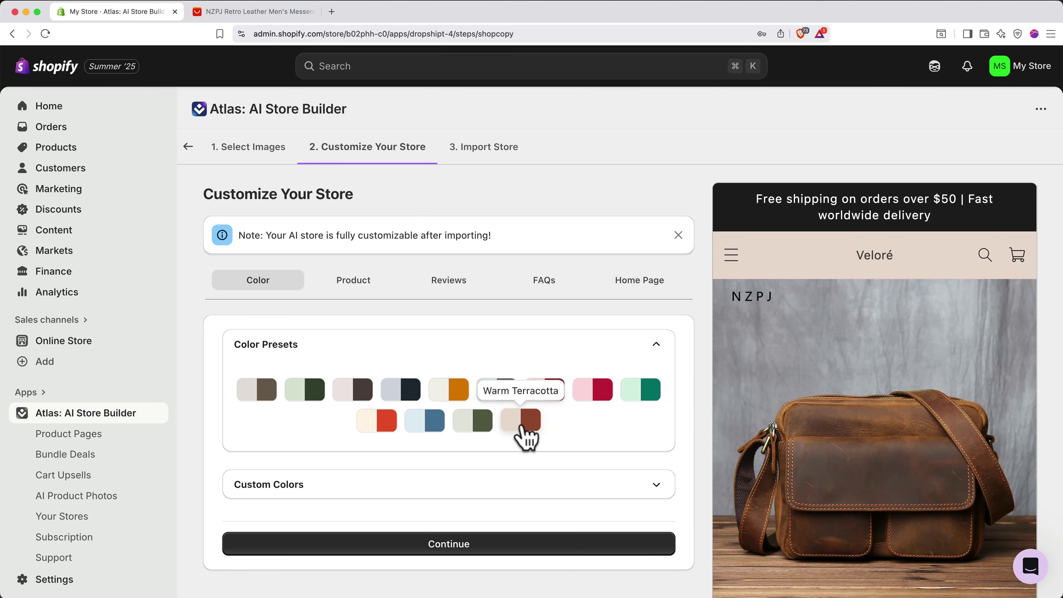
pyautogui.click(523, 486)
pyautogui.scroll(-3, 525, 490)
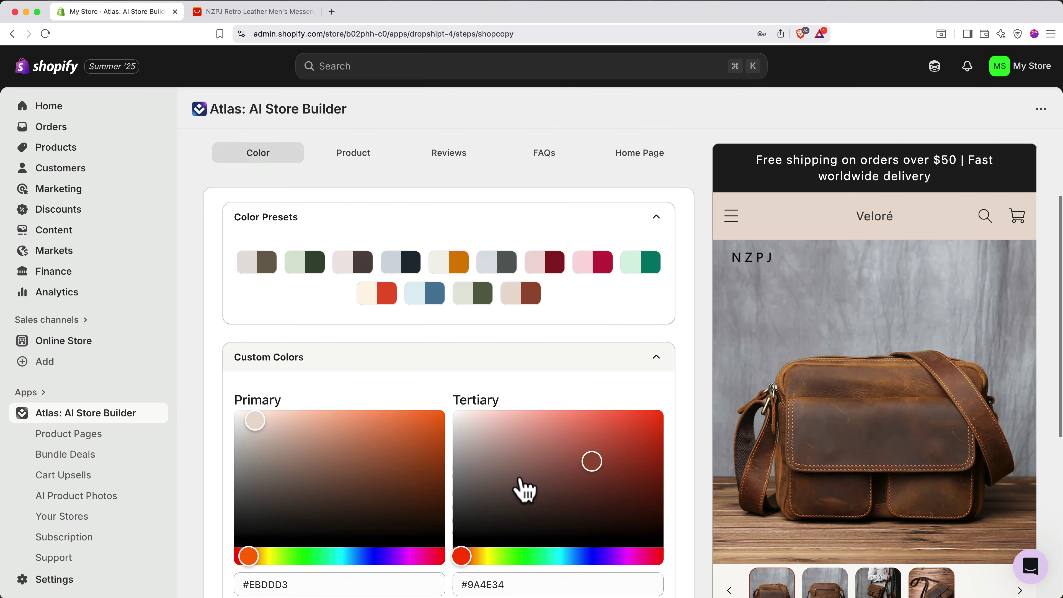
pyautogui.scroll(3, 517, 487)
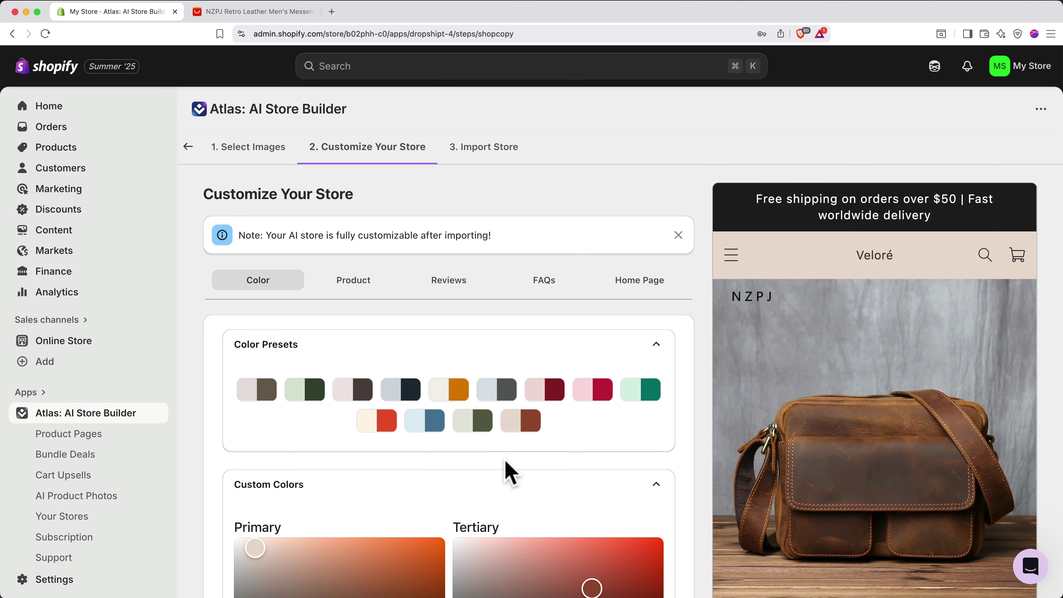
pyautogui.click(351, 287)
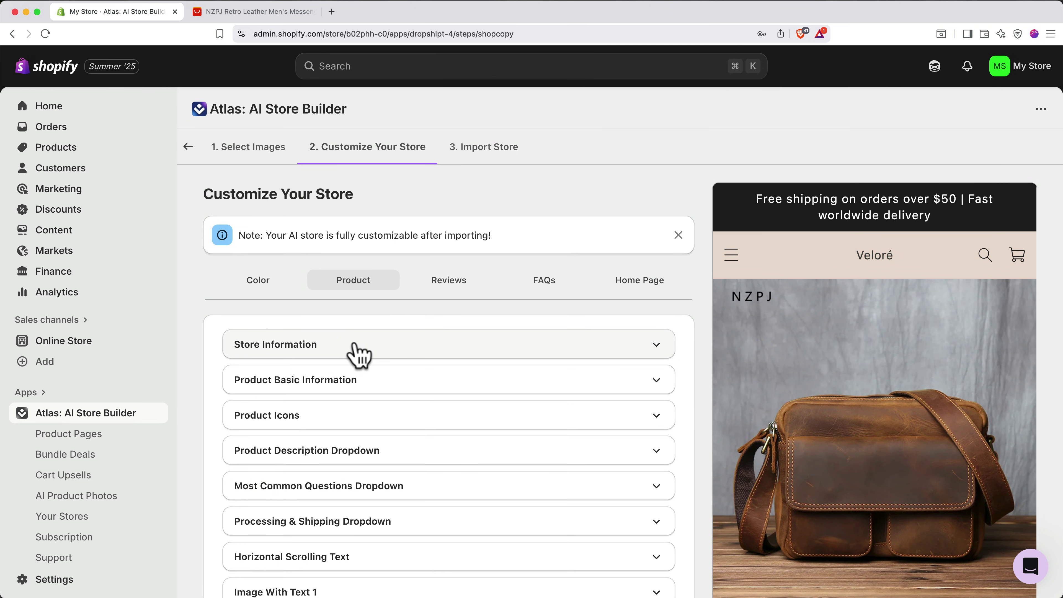
# - Rename the store from Veloré to BagPro under Store Information
pyautogui.click(355, 352)
pyautogui.click(337, 400)
pyautogui.press('super+a')
pyautogui.write('BagPro')
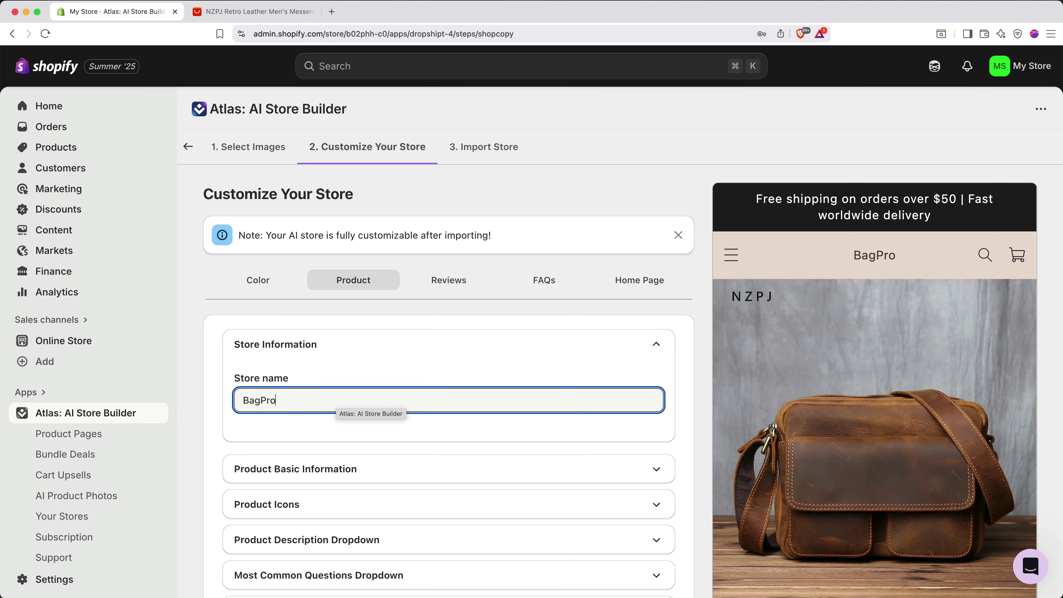
# - Change the messenger bag's price from 4.97 to 175 in Product Basic Information
pyautogui.click(337, 469)
pyautogui.scroll(-2, 337, 465)
pyautogui.hotkey('ctrl', 'Tab')
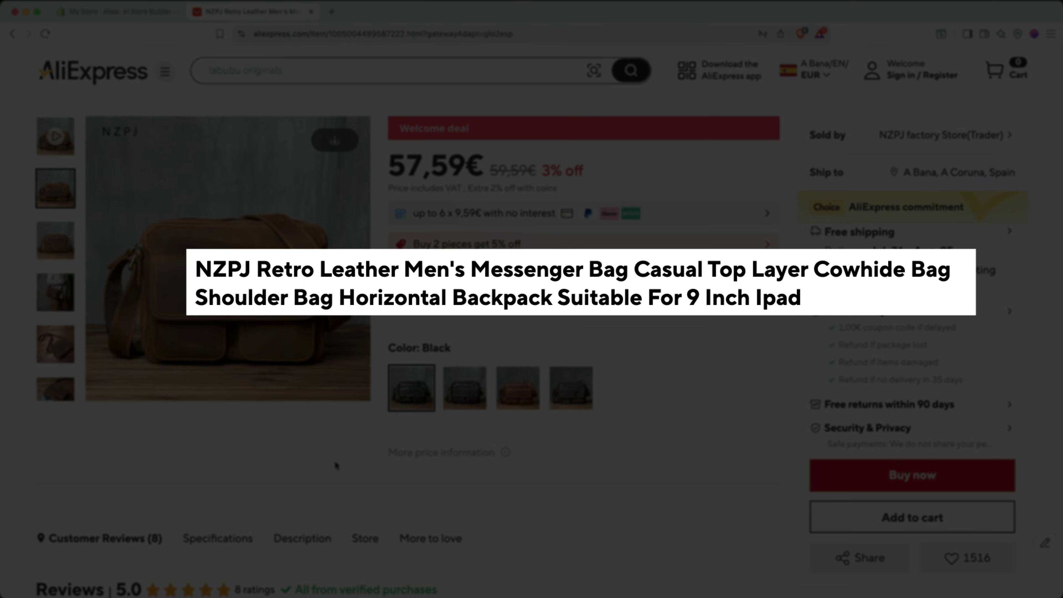
pyautogui.hotkey('ctrl', 'shift', 'Tab')
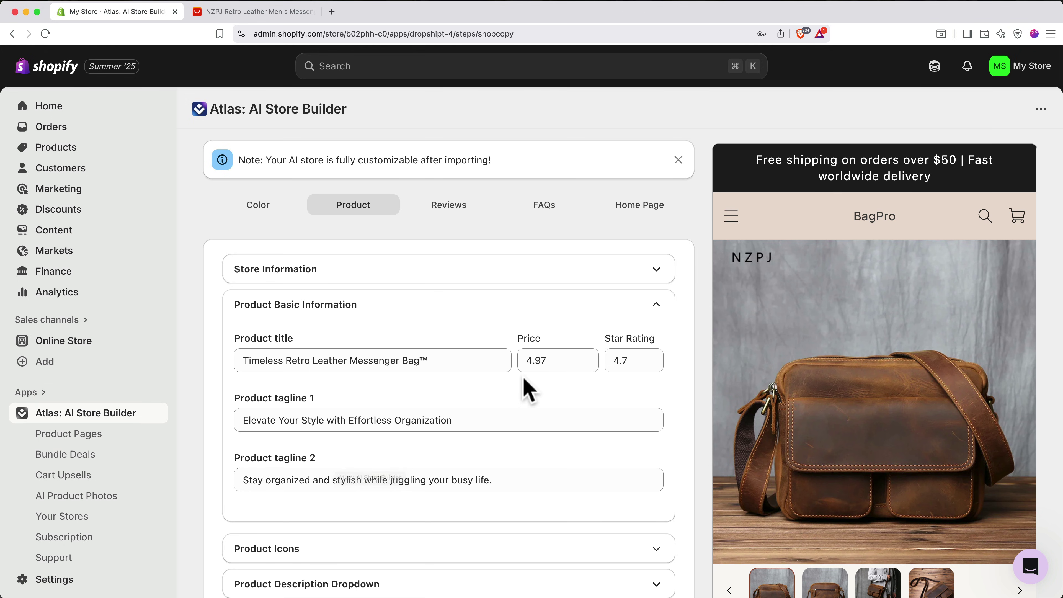
pyautogui.doubleClick(529, 361)
pyautogui.write('175')
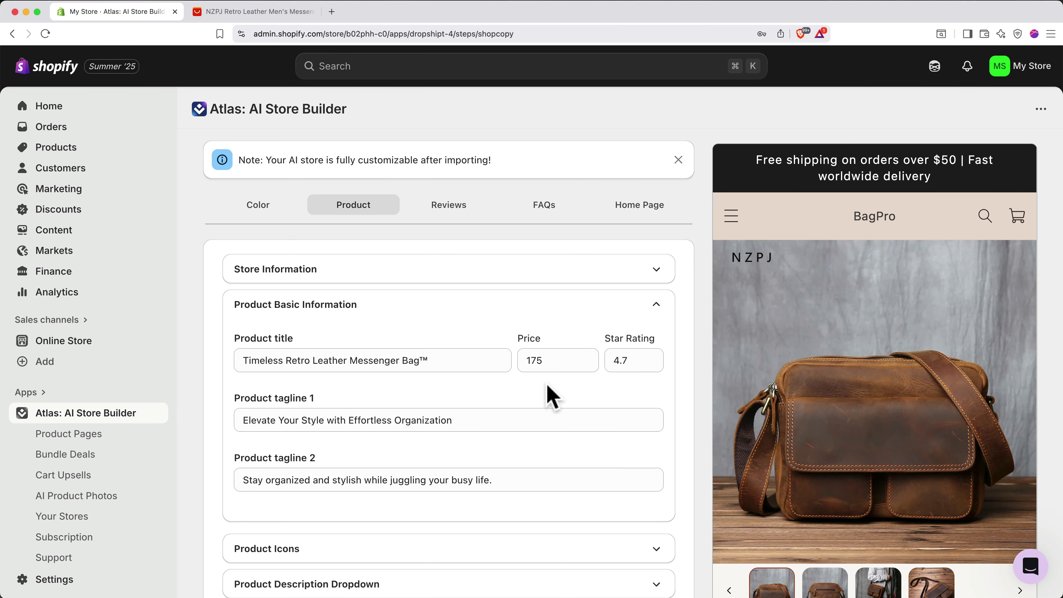
# - Expand the Product Description Dropdown settings to review the description points
pyautogui.scroll(-5, 793, 454)
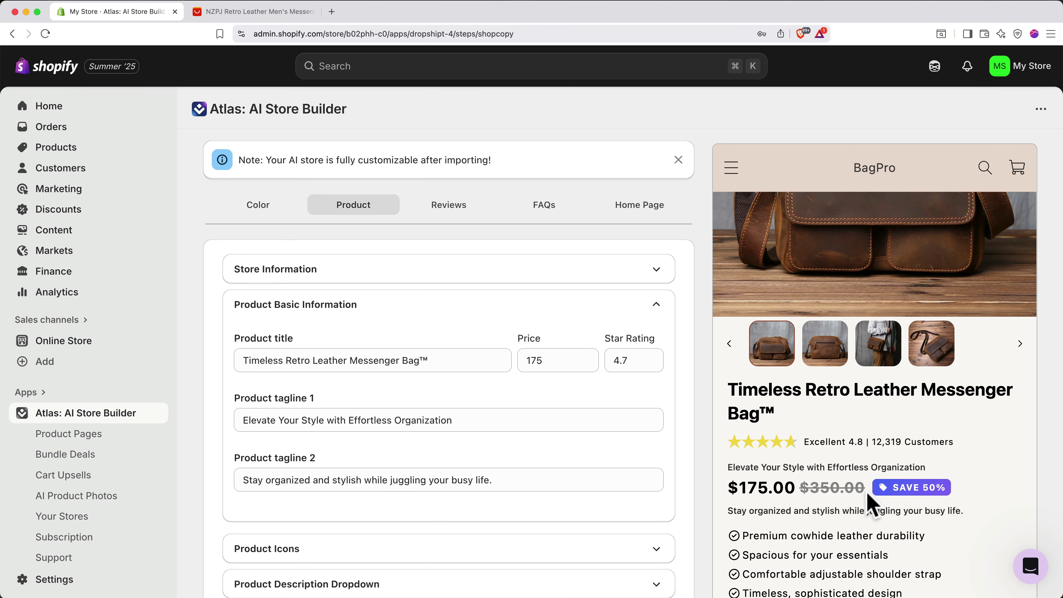
pyautogui.scroll(-3, 582, 513)
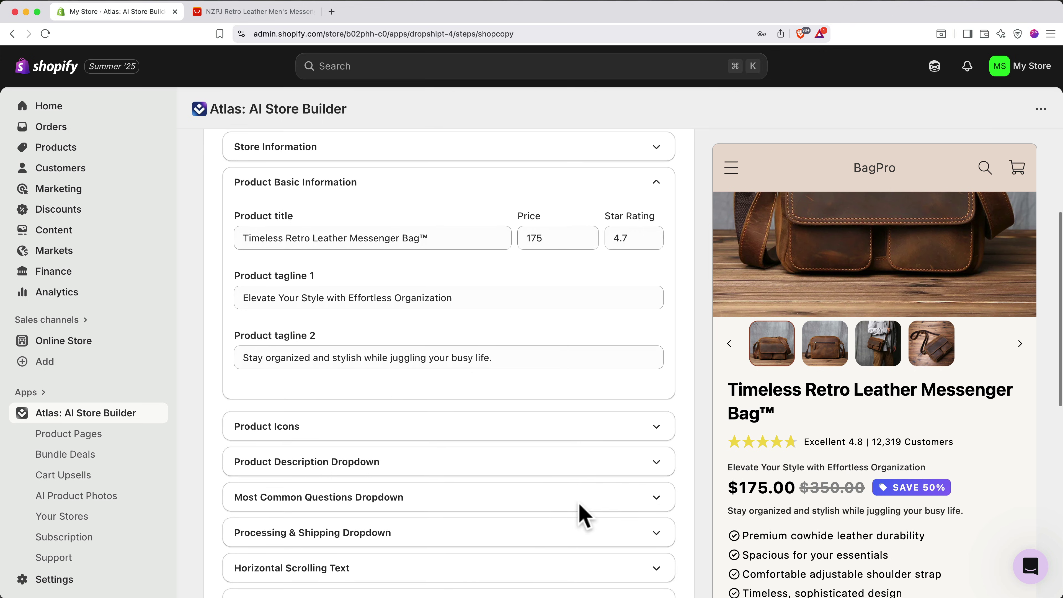
pyautogui.click(529, 460)
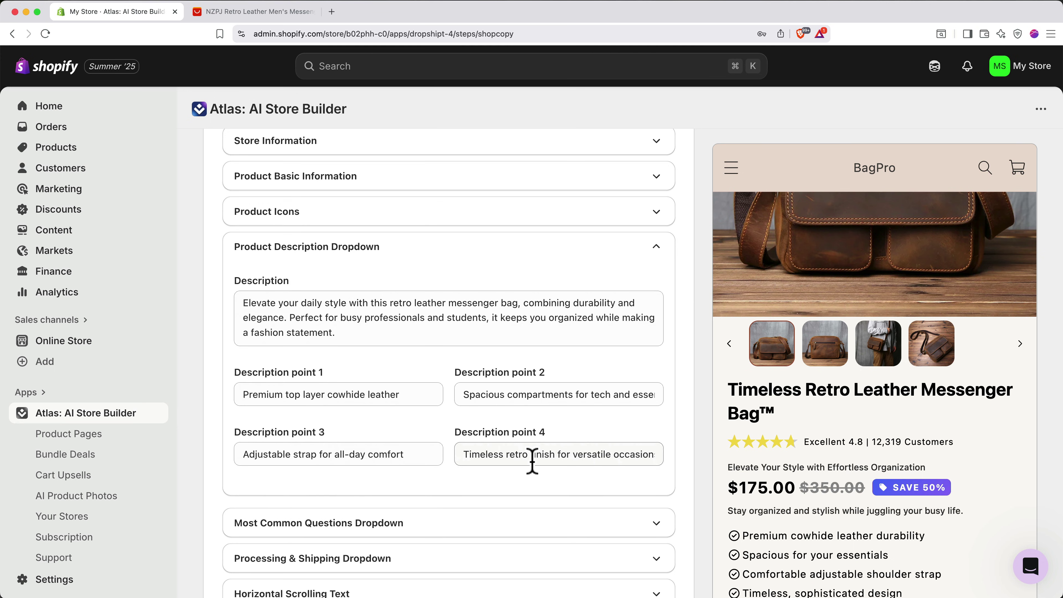
pyautogui.scroll(5, 532, 461)
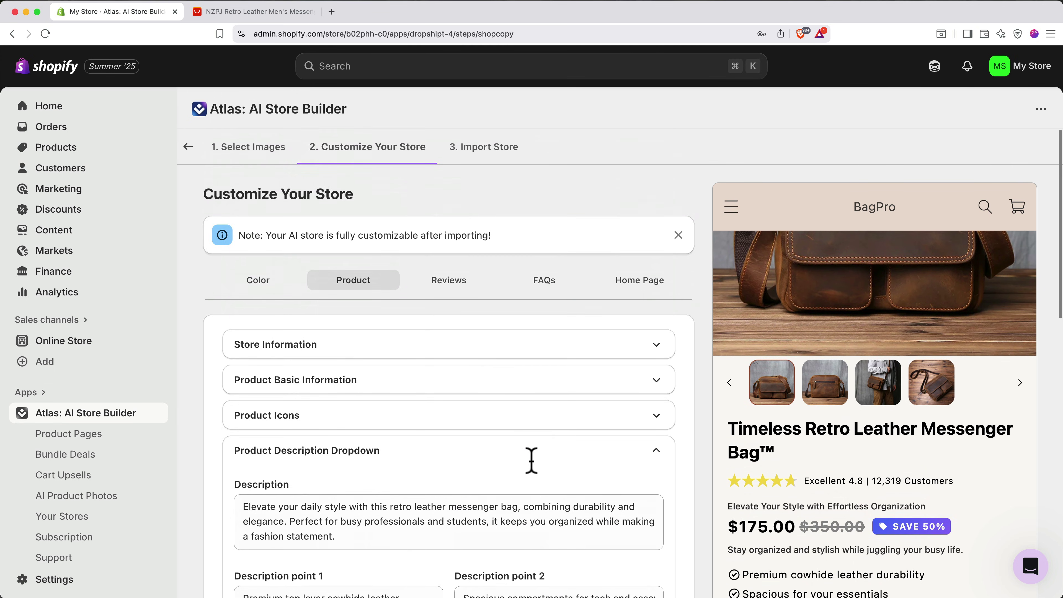
# - Review the Reviews, FAQs and Home Page settings, then continue to Import Store
pyautogui.click(449, 289)
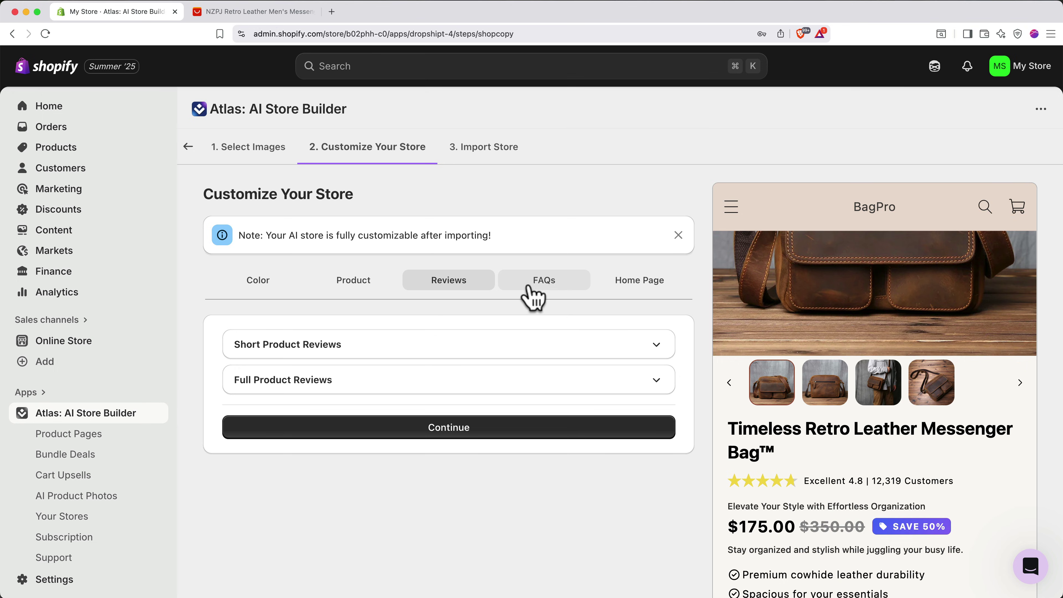
pyautogui.click(545, 286)
pyautogui.click(631, 287)
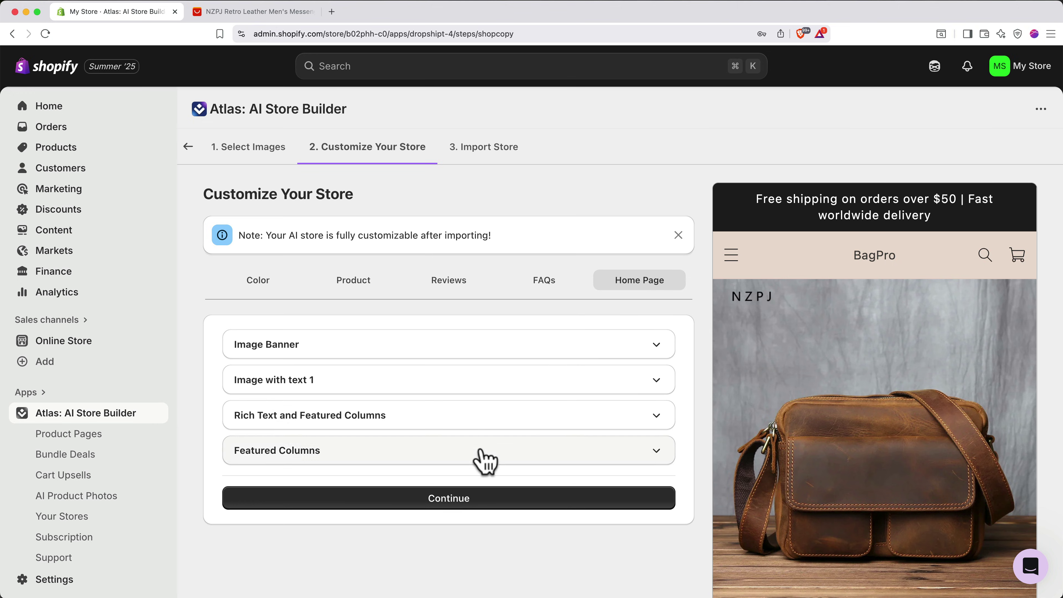
pyautogui.click(456, 500)
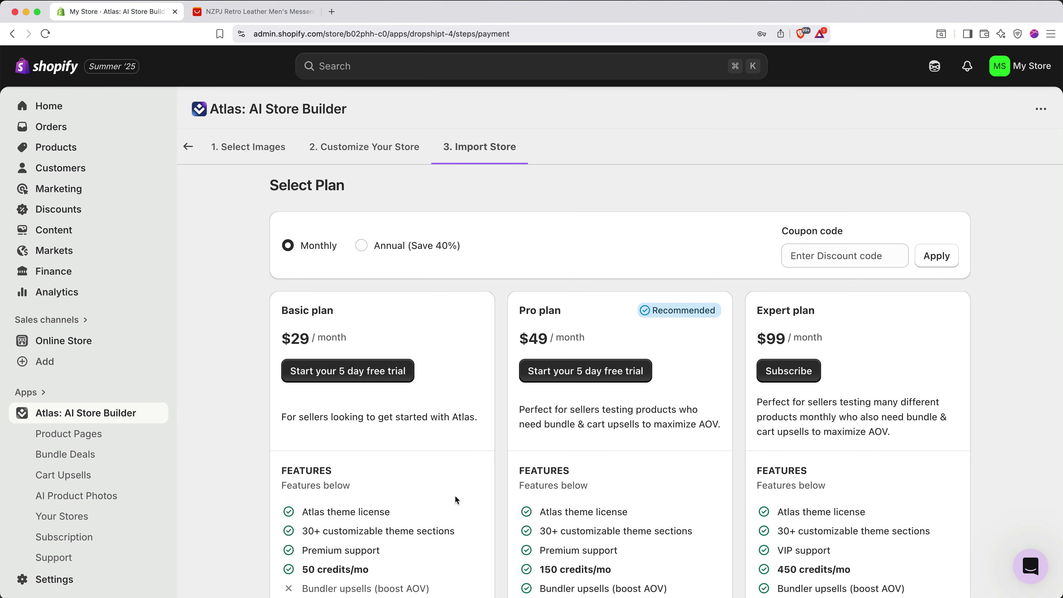
# - Apply the coupon code 'metics' and switch Atlas plan pricing to annual billing
pyautogui.click(806, 259)
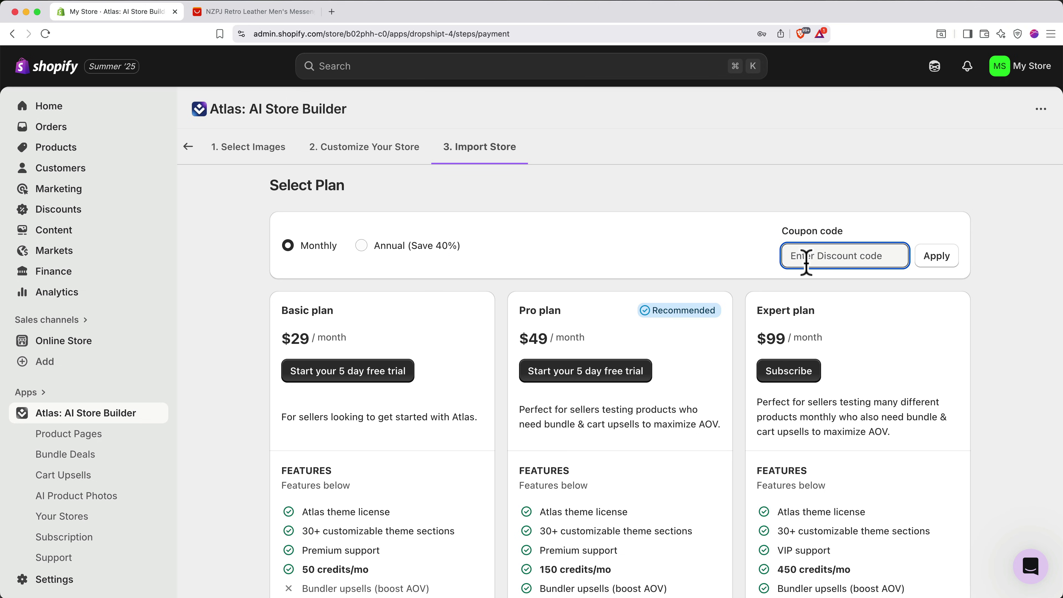
pyautogui.write('metics')
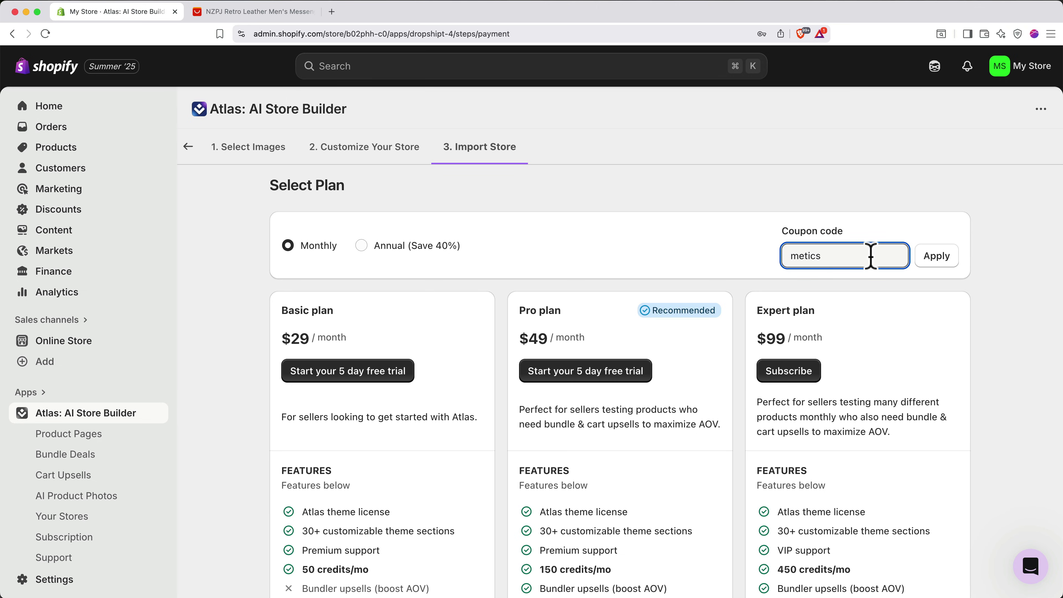
pyautogui.click(927, 256)
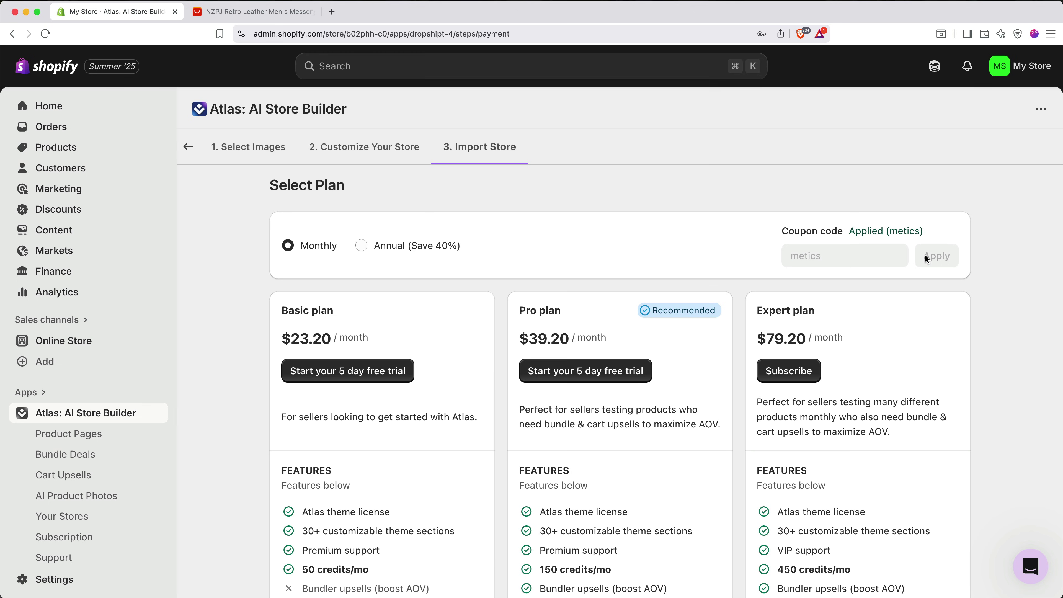
pyautogui.scroll(-5, 924, 254)
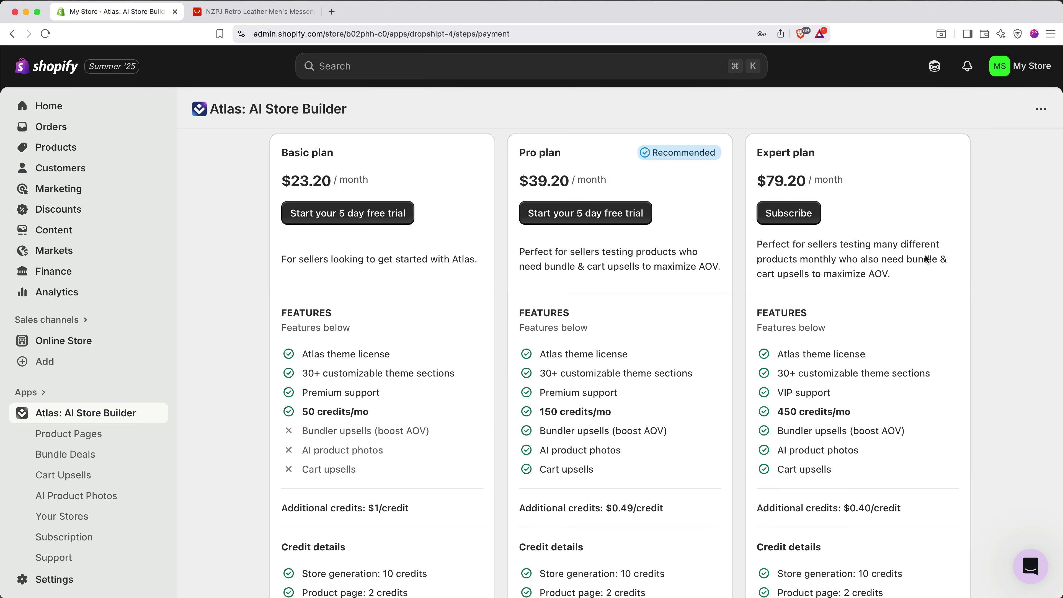
pyautogui.scroll(3, 926, 258)
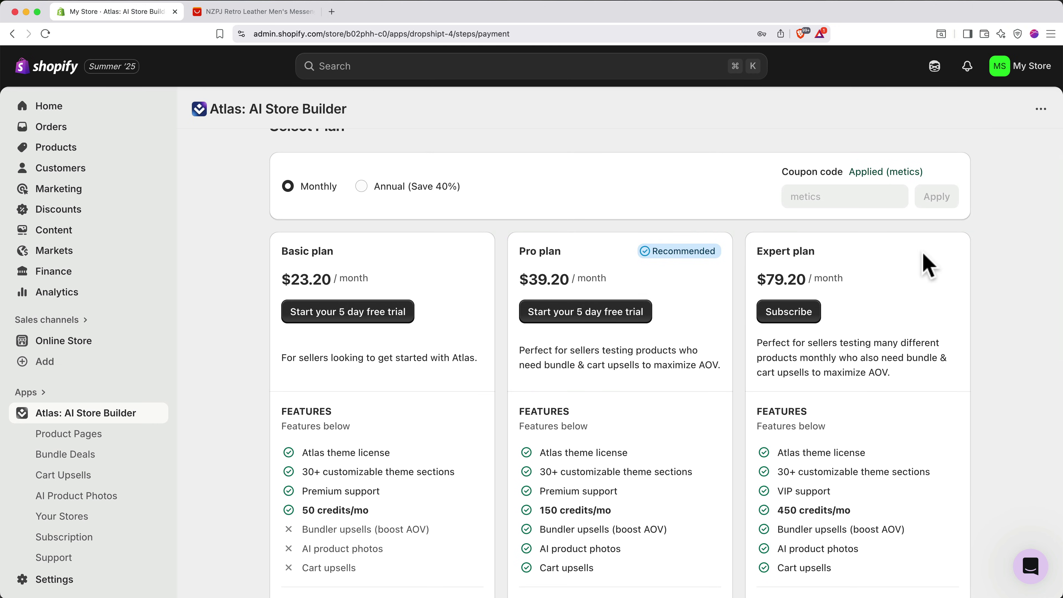
pyautogui.click(458, 188)
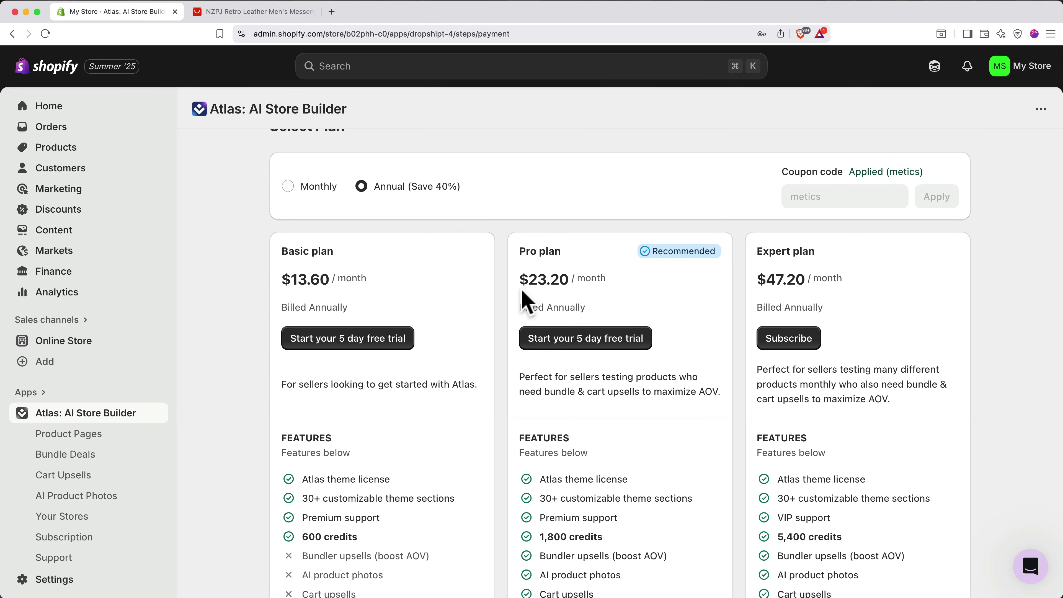
# - Start the Pro plan's 5-day free trial and approve the subscription
pyautogui.click(563, 341)
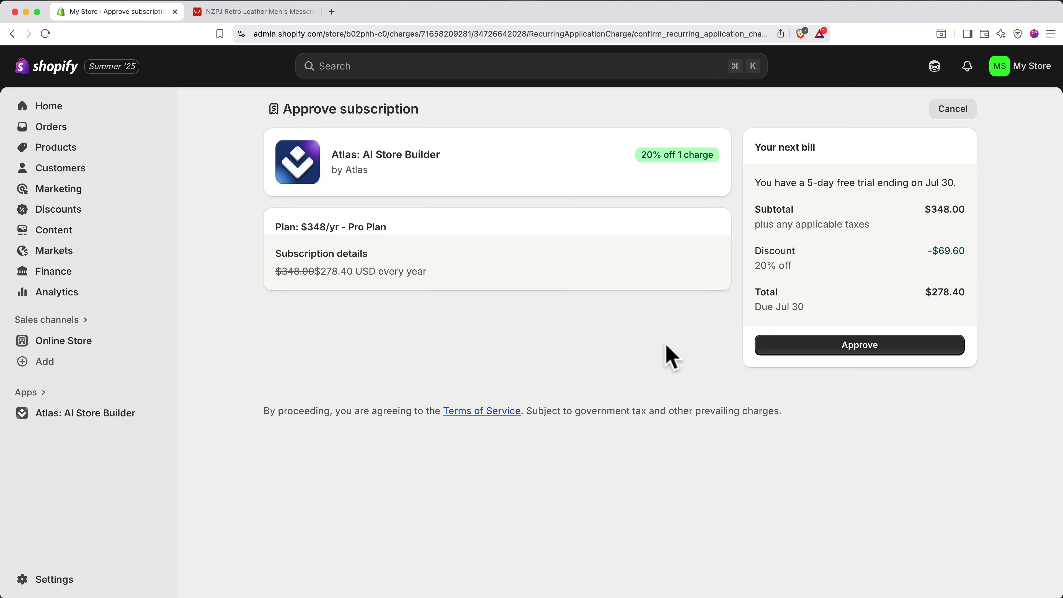
pyautogui.click(828, 355)
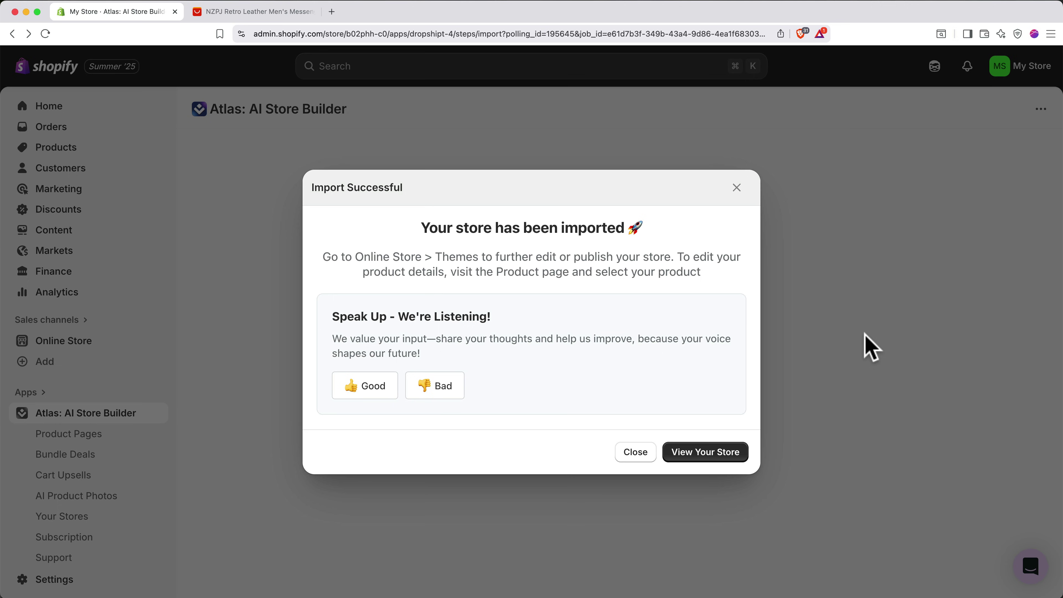
# - Publish the Atlas Theme from the theme library and confirm it as the live theme
pyautogui.click(705, 453)
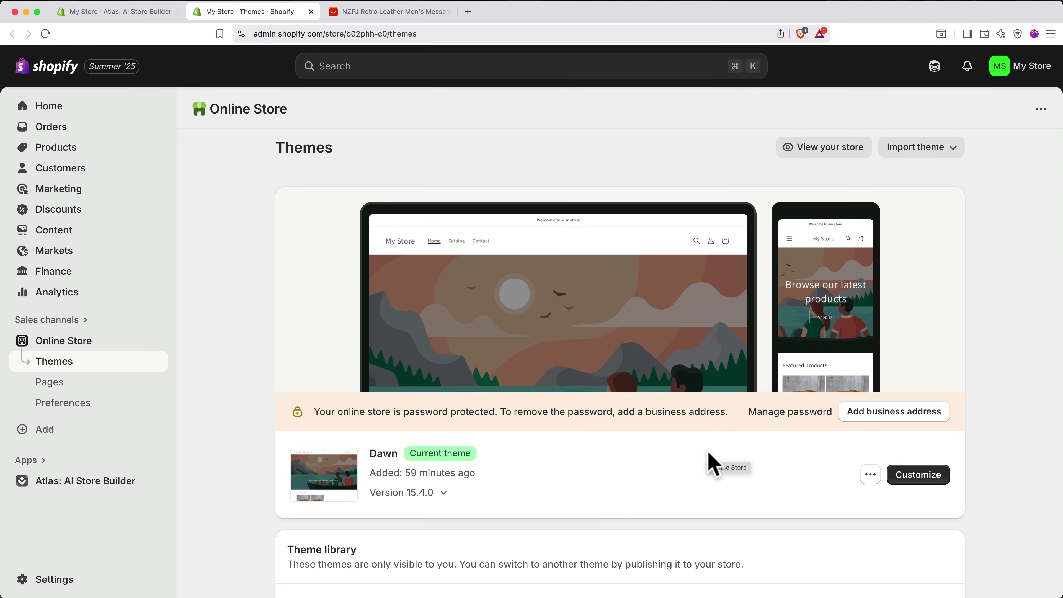
pyautogui.scroll(-3, 708, 453)
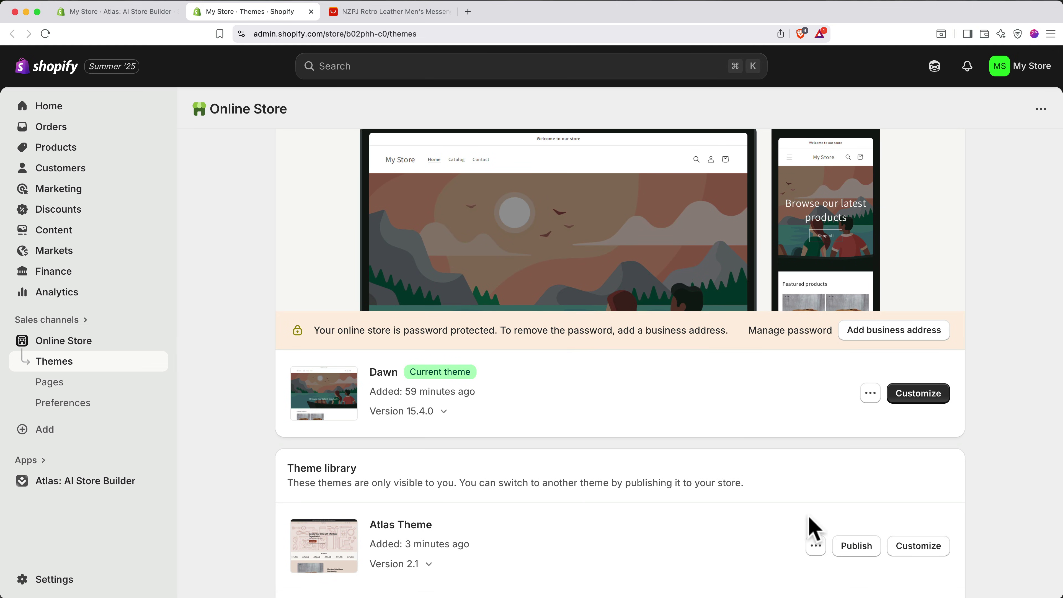
pyautogui.click(856, 545)
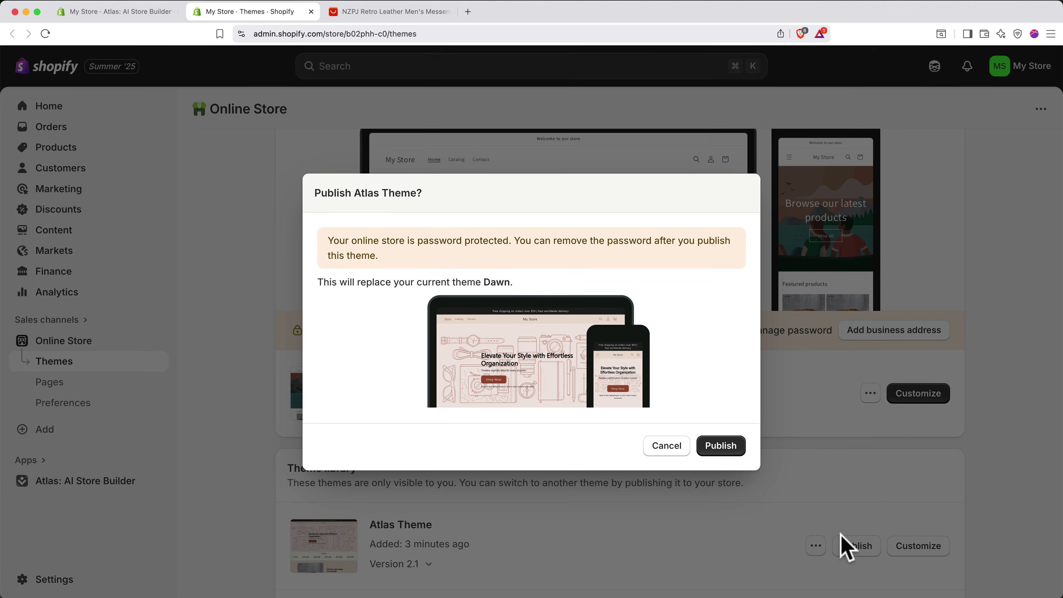
pyautogui.click(718, 447)
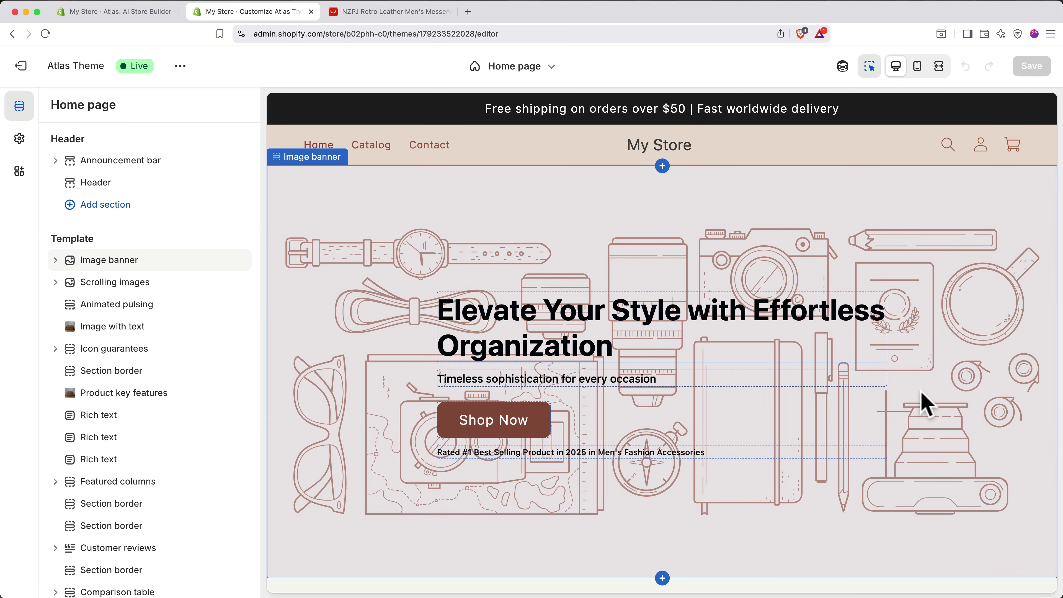
# - Preview the Atlas Theme store in mobile layout and scroll through it
pyautogui.click(916, 67)
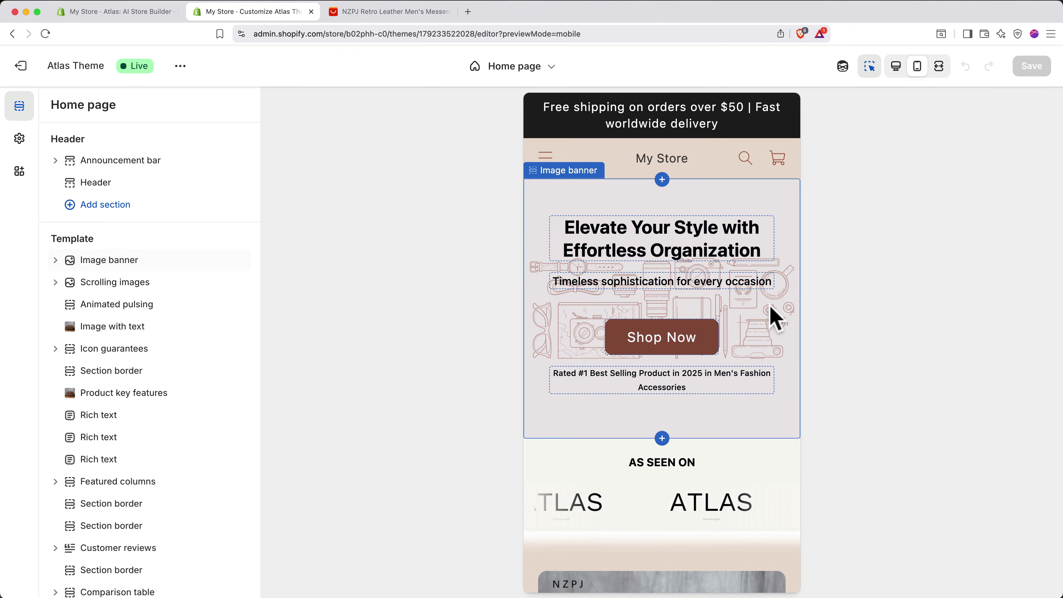
pyautogui.scroll(-15, 772, 313)
pyautogui.scroll(-15, 771, 318)
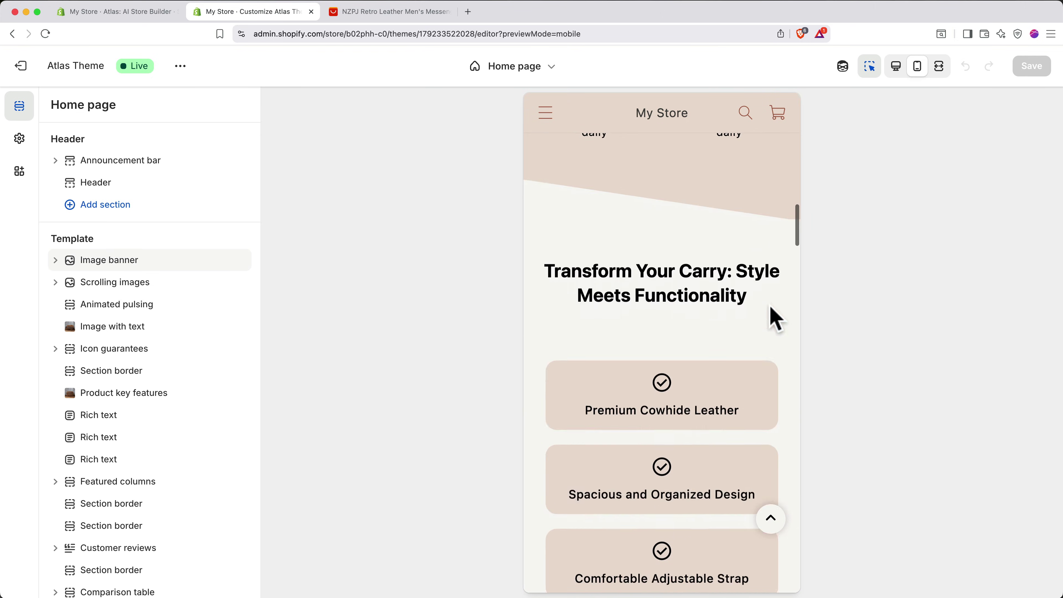
pyautogui.scroll(-15, 773, 318)
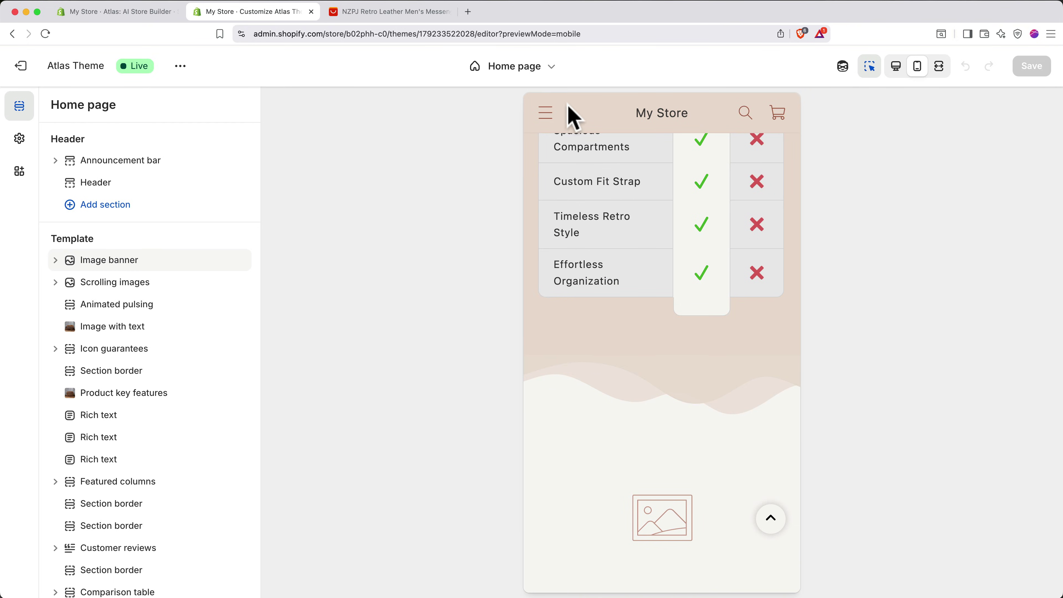
# - Switch the theme editor to the Products > Default product template
pyautogui.click(528, 70)
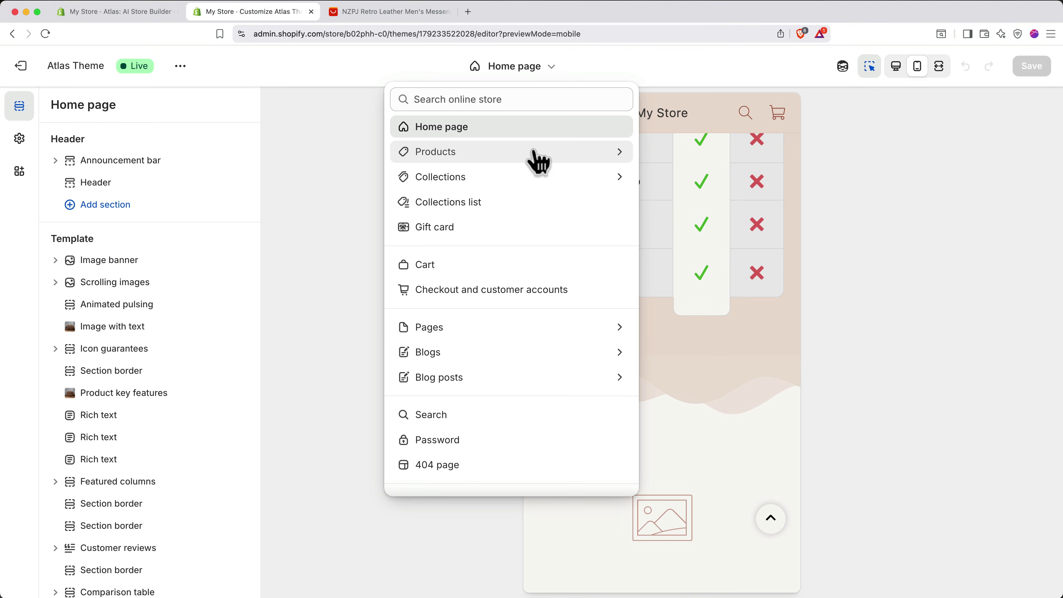
pyautogui.click(536, 158)
pyautogui.click(519, 181)
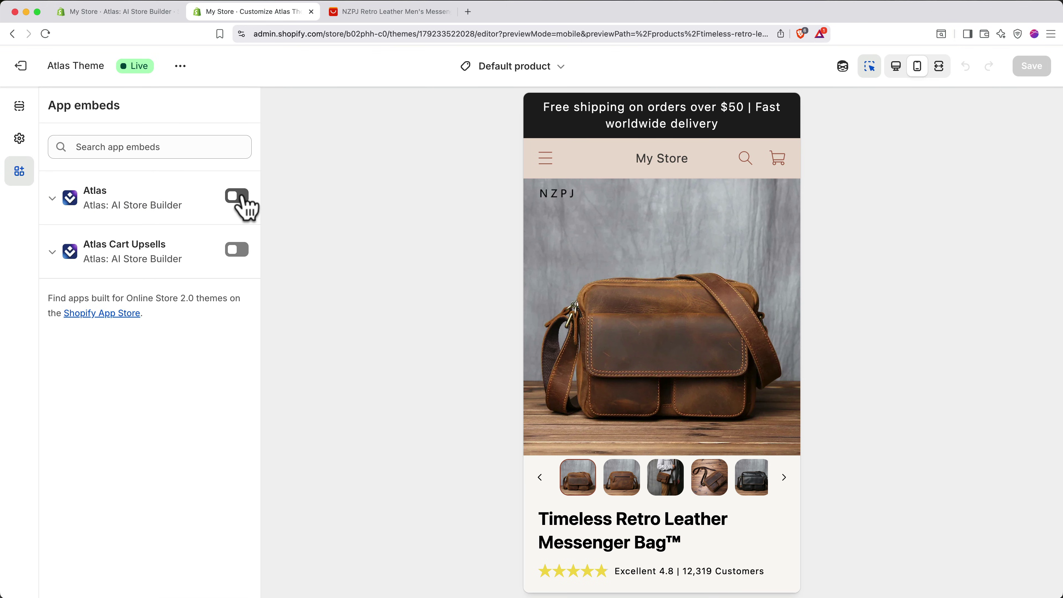
# - Turn on the Atlas and Atlas Cart Upsells app embeds
pyautogui.click(237, 196)
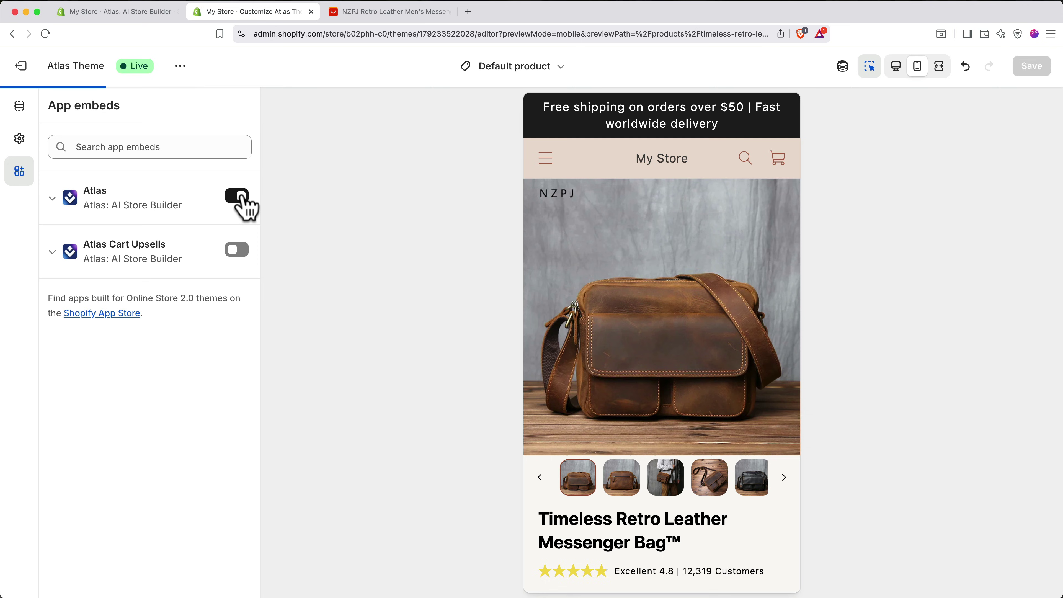
pyautogui.click(237, 249)
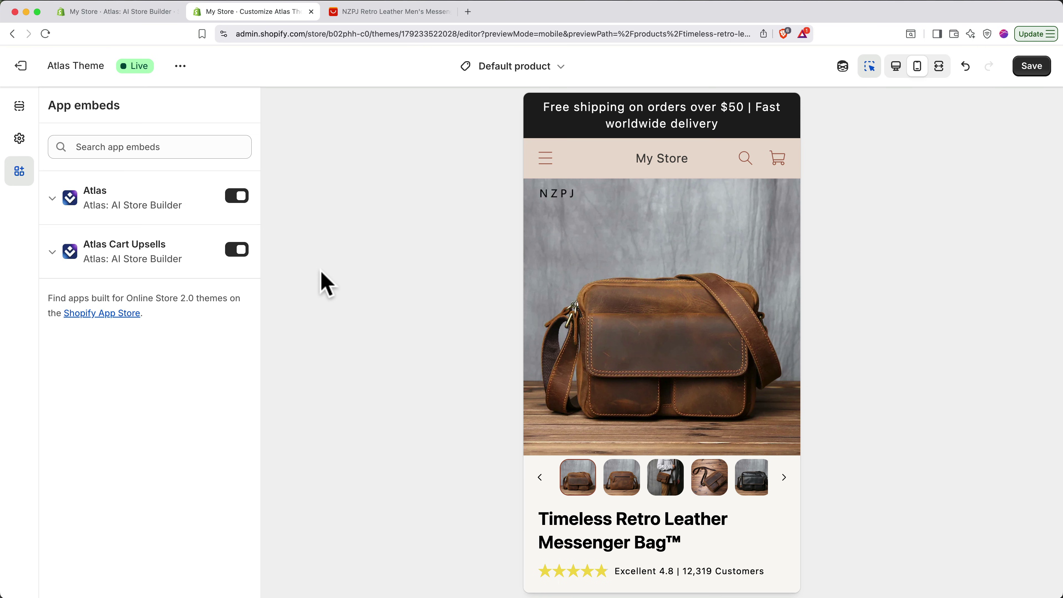
pyautogui.scroll(-2, 584, 356)
pyautogui.scroll(-10, 584, 357)
pyautogui.scroll(-13, 594, 337)
# - Open the Description row settings, then expand Logo in Theme settings
pyautogui.click(688, 208)
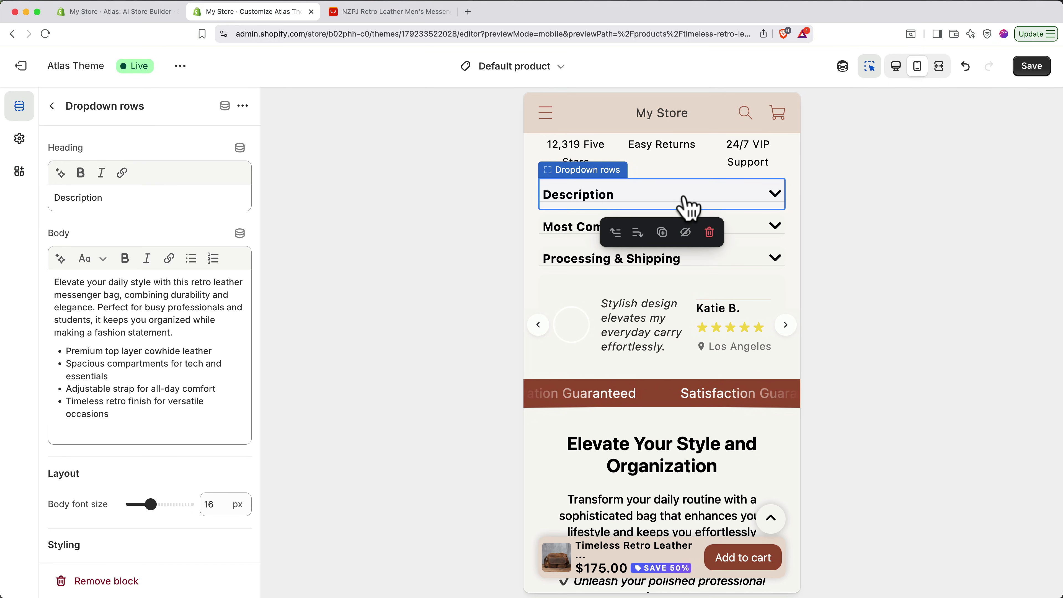
pyautogui.scroll(-2, 178, 360)
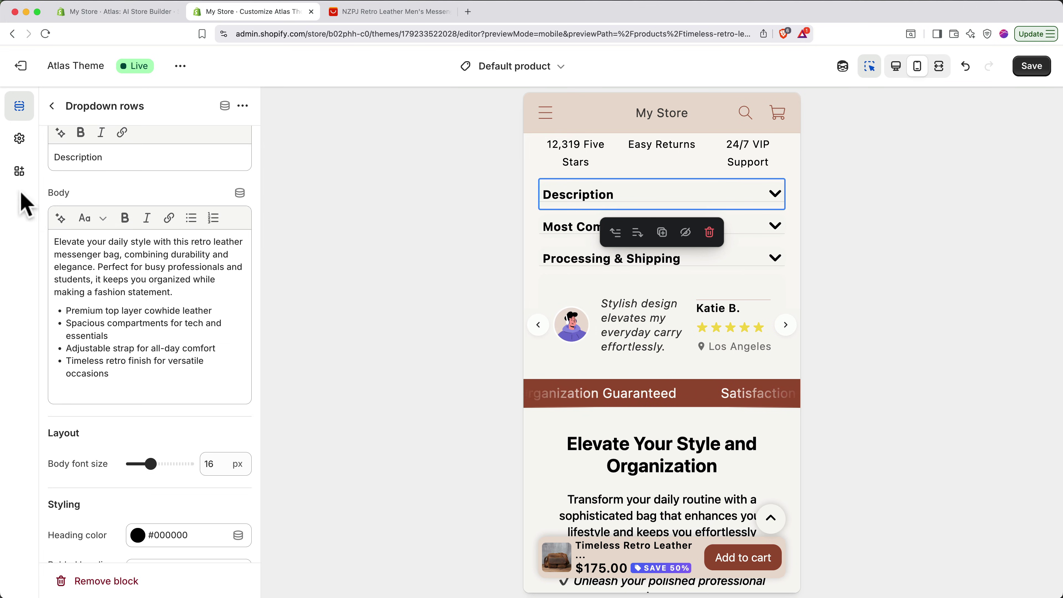
pyautogui.click(19, 141)
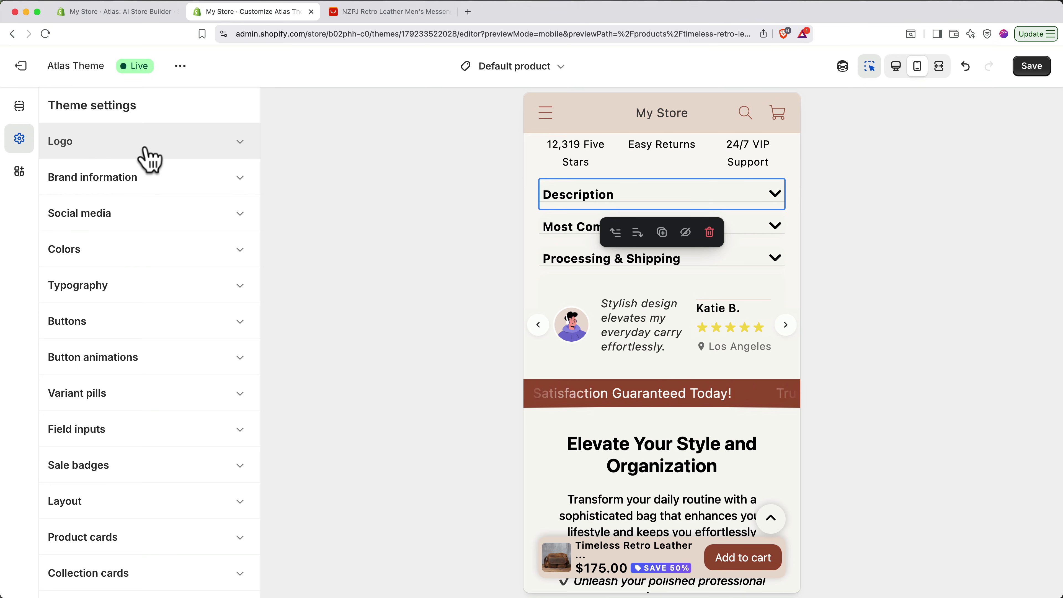
pyautogui.click(149, 159)
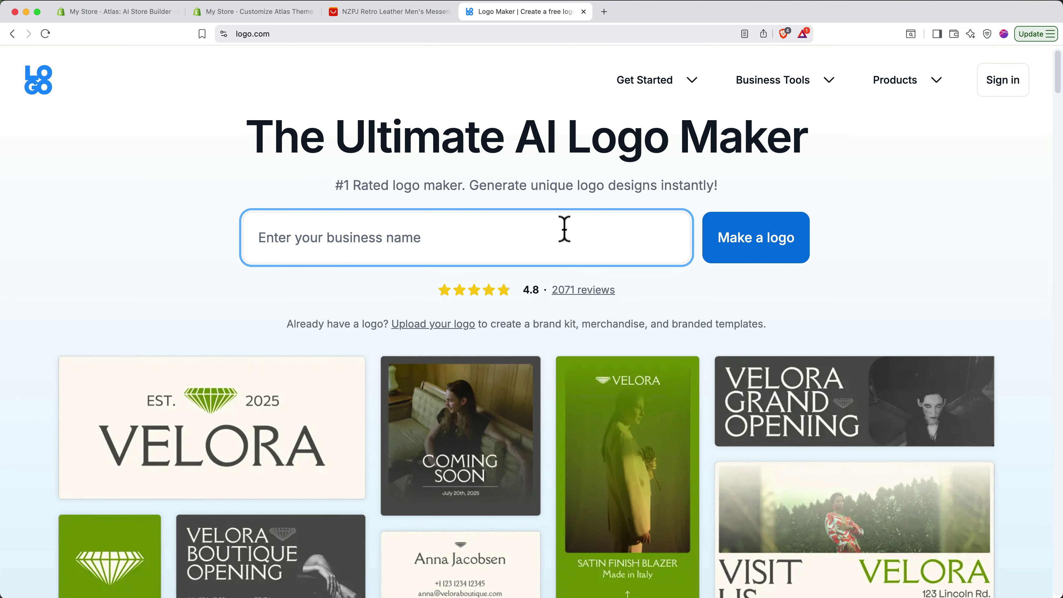
# - Generate a BagPro logo on logo.com and download the high-resolution colour transparent version
pyautogui.write('BagPro')
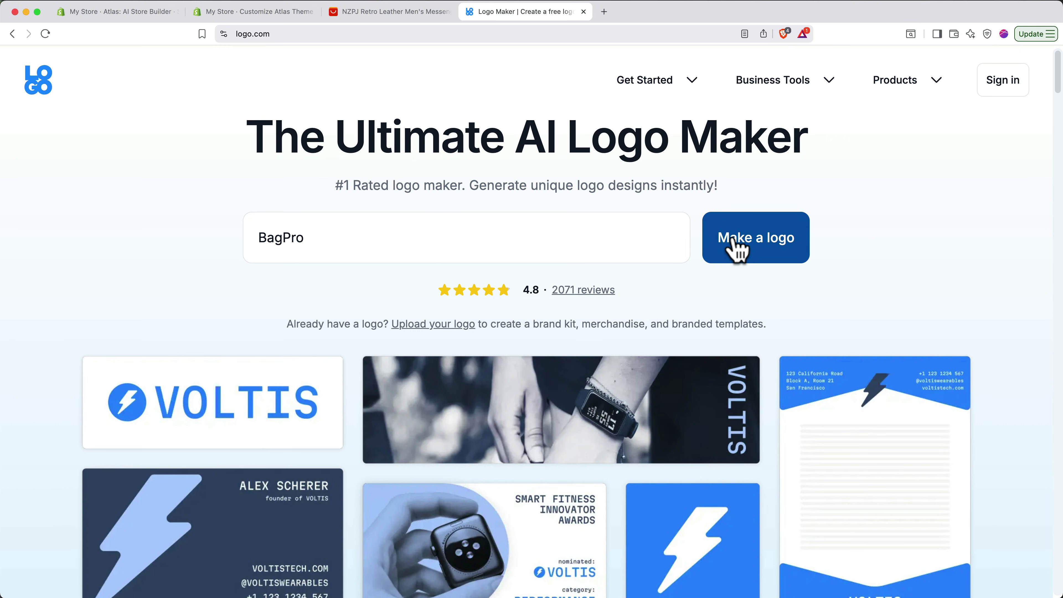
pyautogui.click(735, 239)
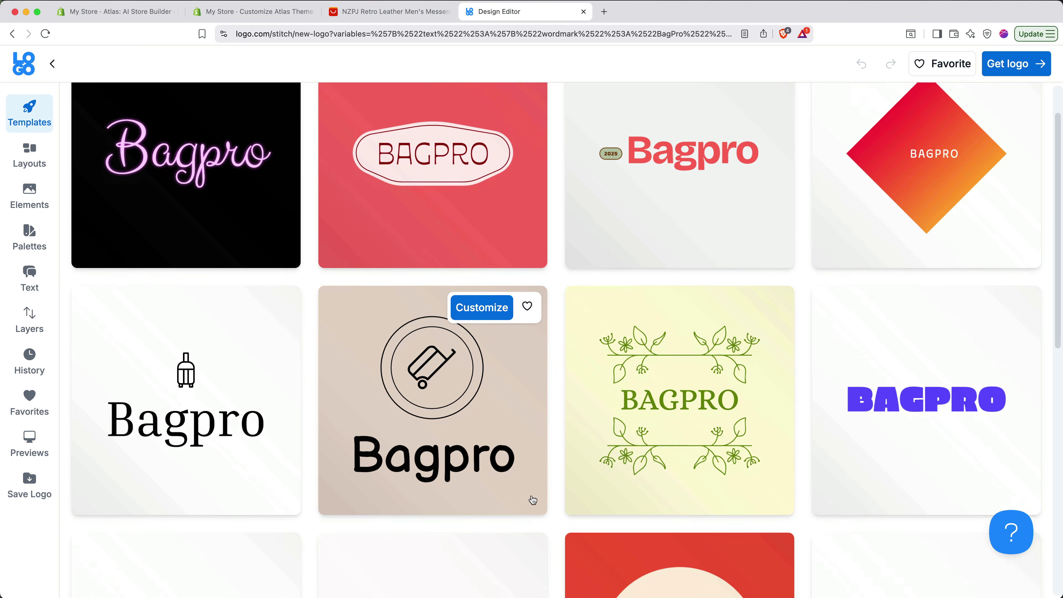
pyautogui.scroll(-20, 532, 500)
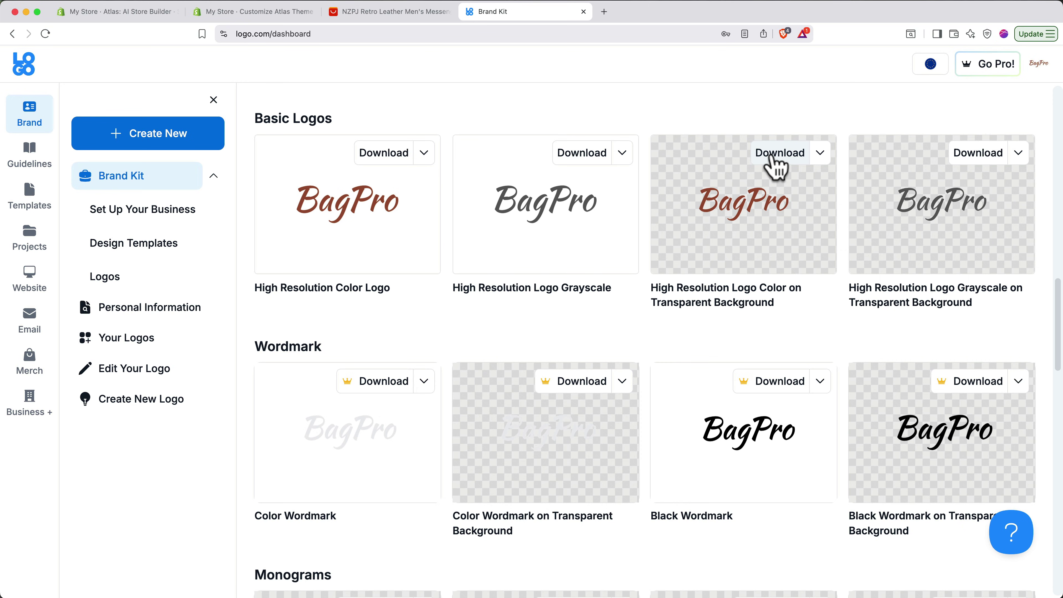
pyautogui.click(772, 156)
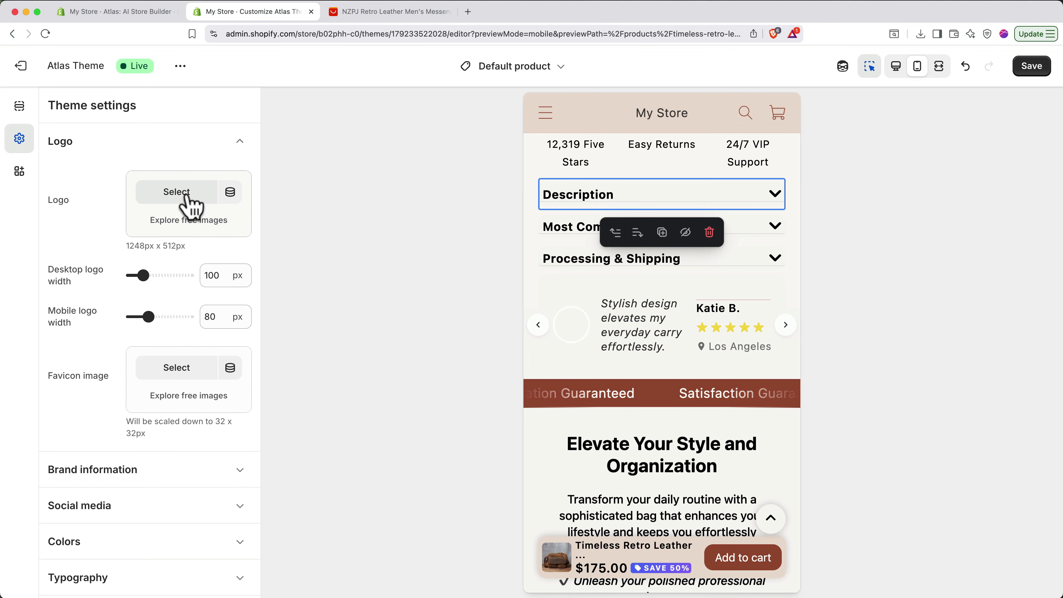
pyautogui.click(182, 200)
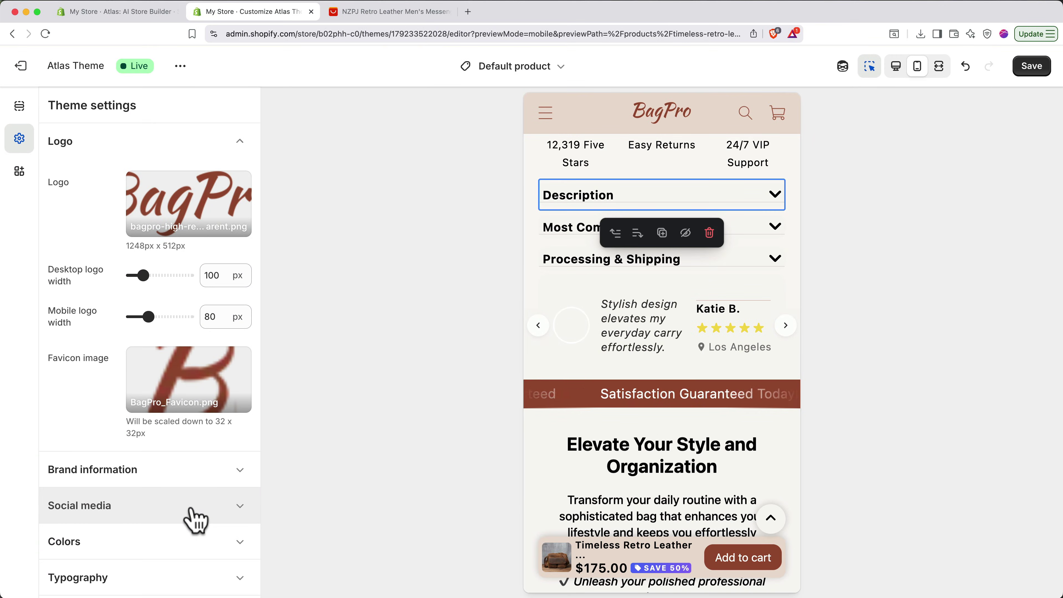
pyautogui.click(193, 508)
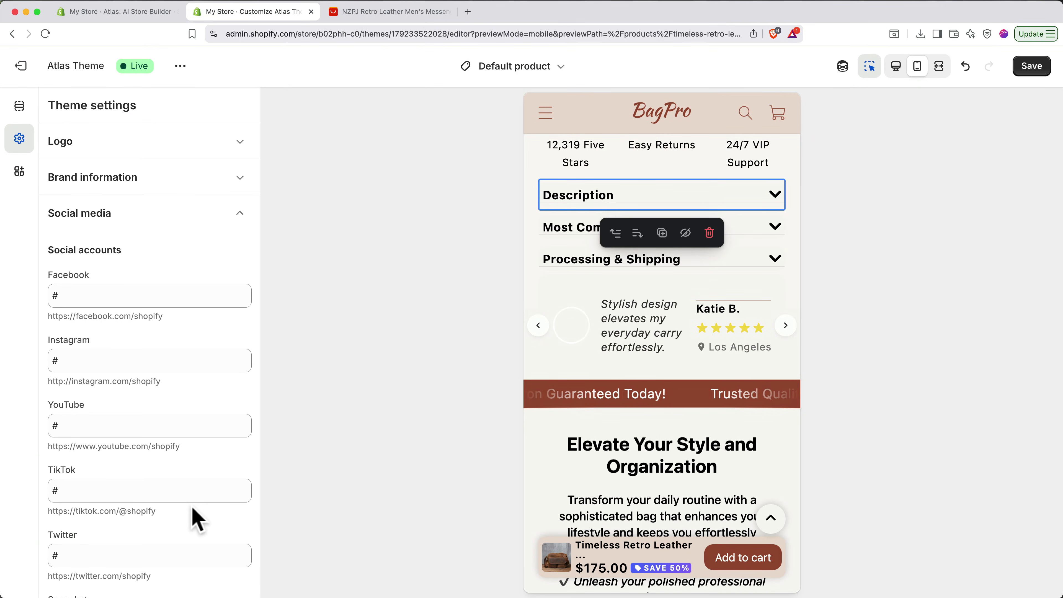
pyautogui.scroll(-3, 198, 519)
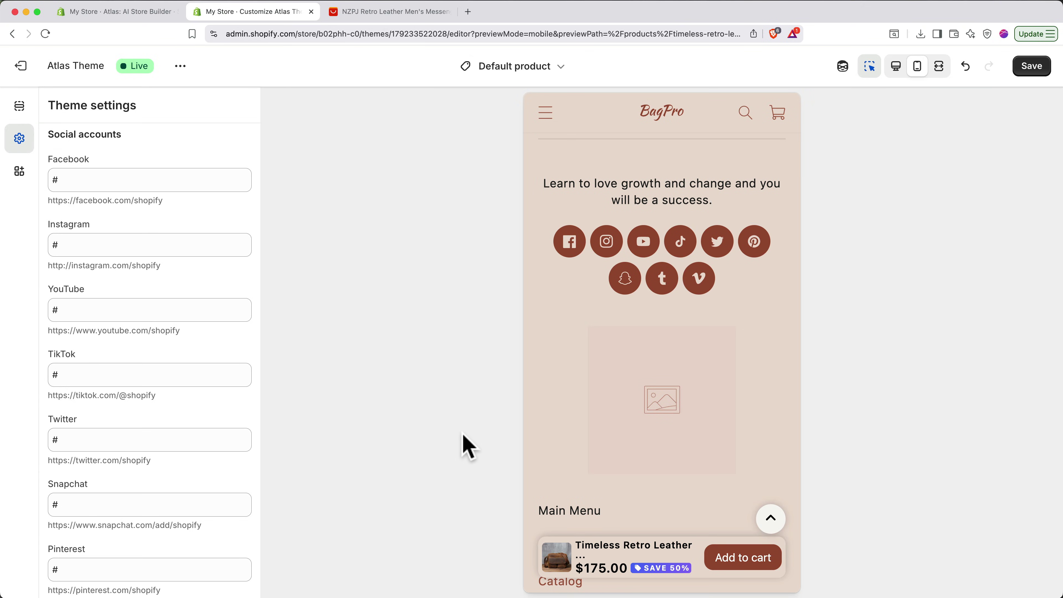
pyautogui.click(209, 441)
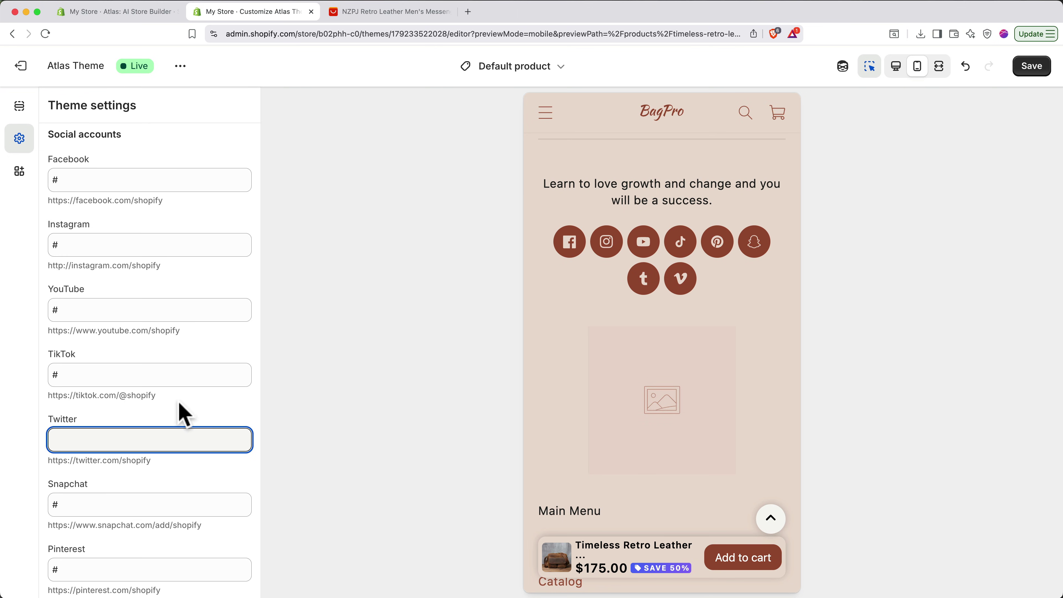
pyautogui.click(153, 375)
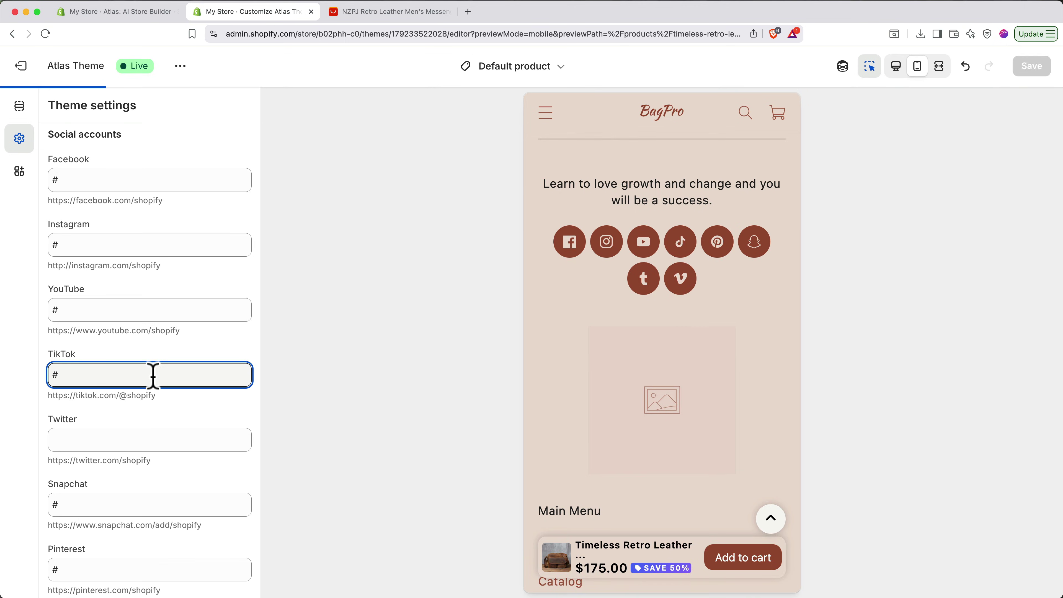
pyautogui.press('BackSpace')
pyautogui.write('https://tiktok.com/@bagpro')
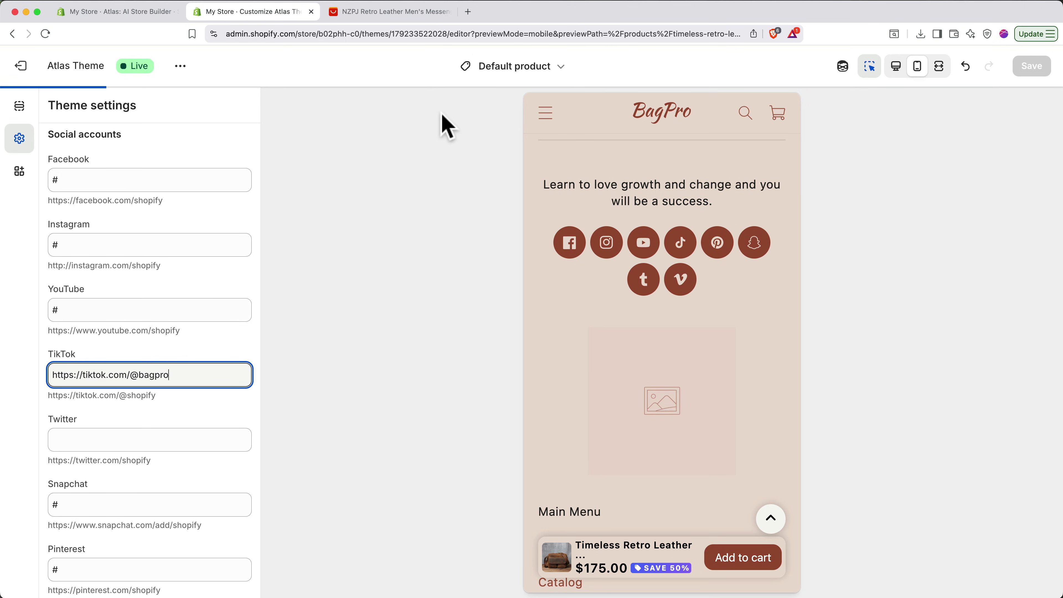
# - On the home page, set a leather bag photo as the image banner's first image
pyautogui.click(523, 71)
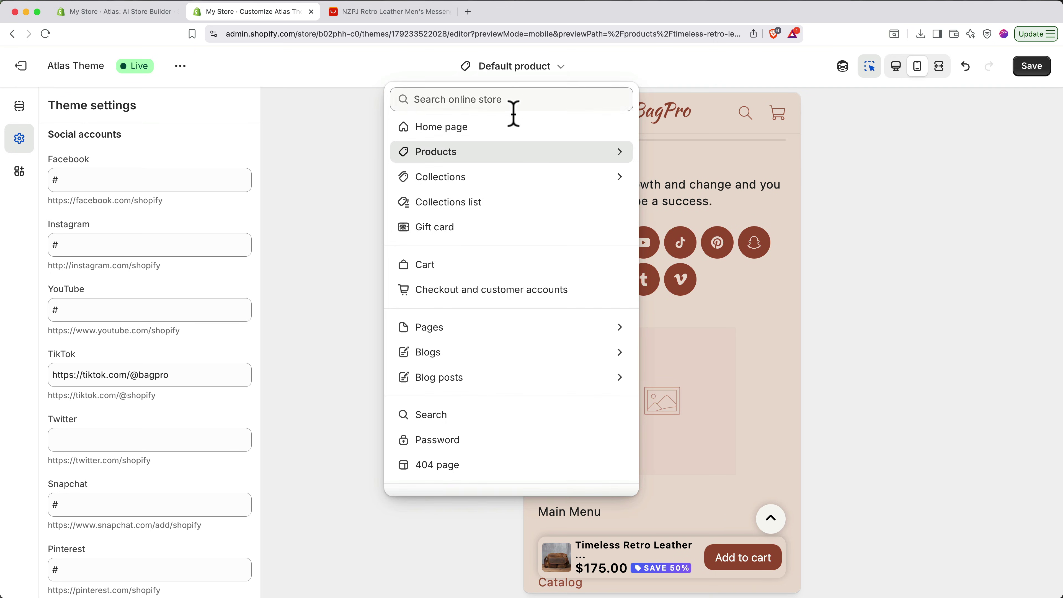
pyautogui.click(514, 131)
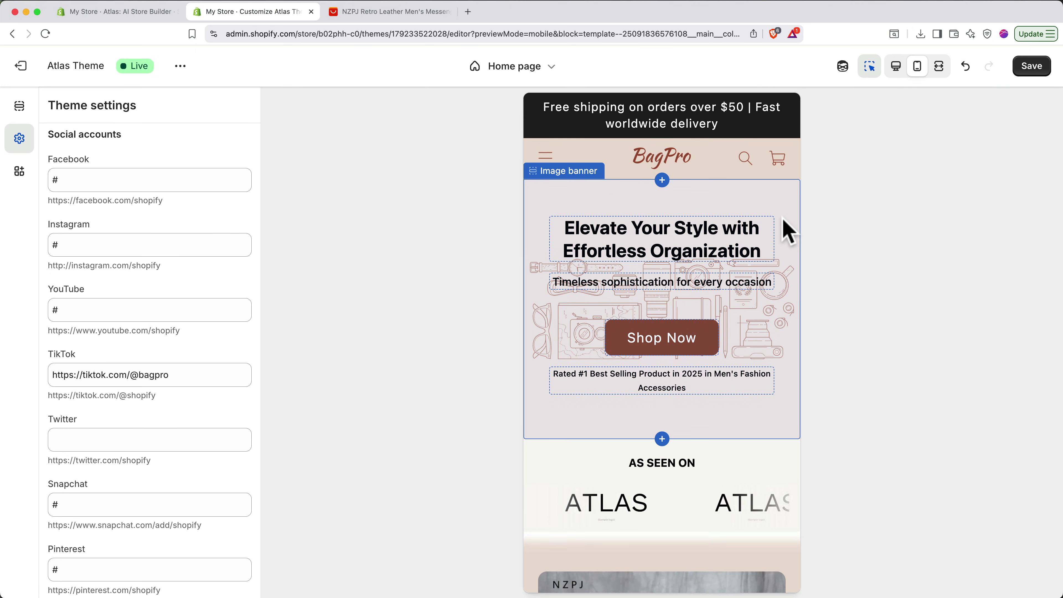
pyautogui.click(783, 228)
pyautogui.click(181, 160)
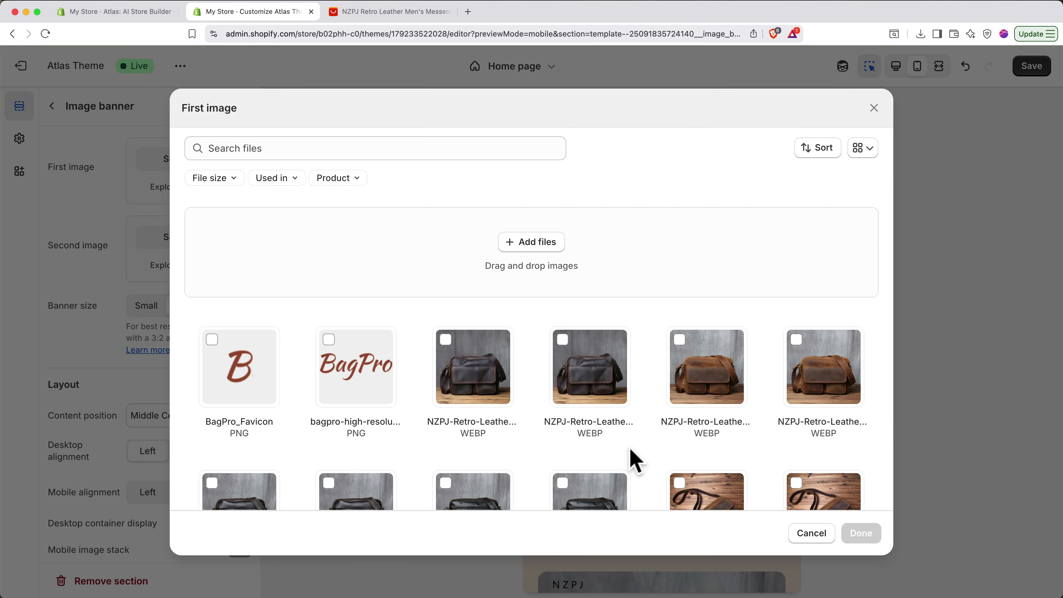
pyautogui.scroll(-5, 634, 458)
pyautogui.click(718, 340)
pyautogui.click(861, 532)
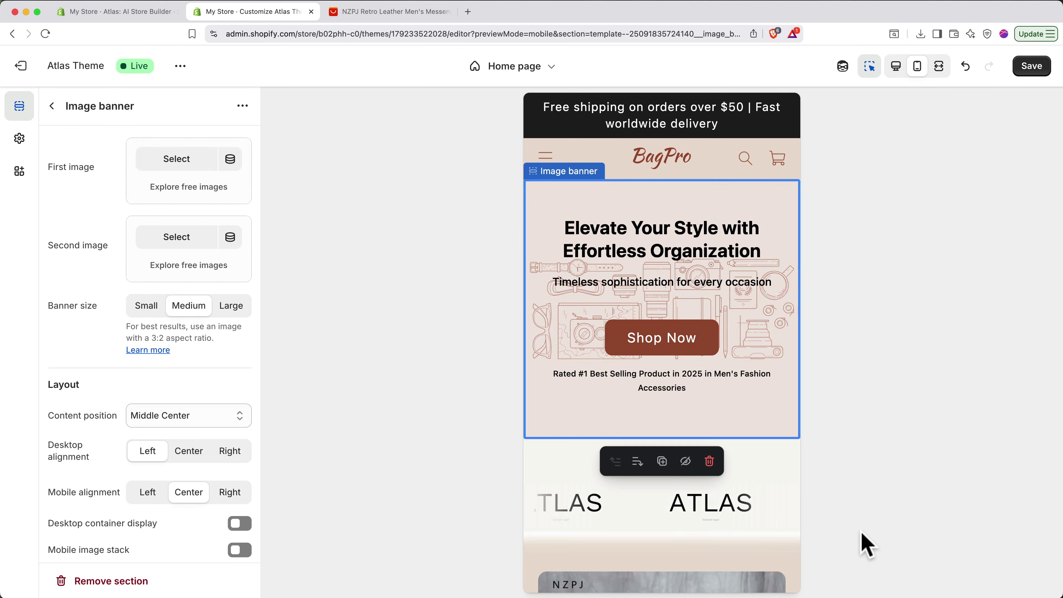
pyautogui.click(661, 381)
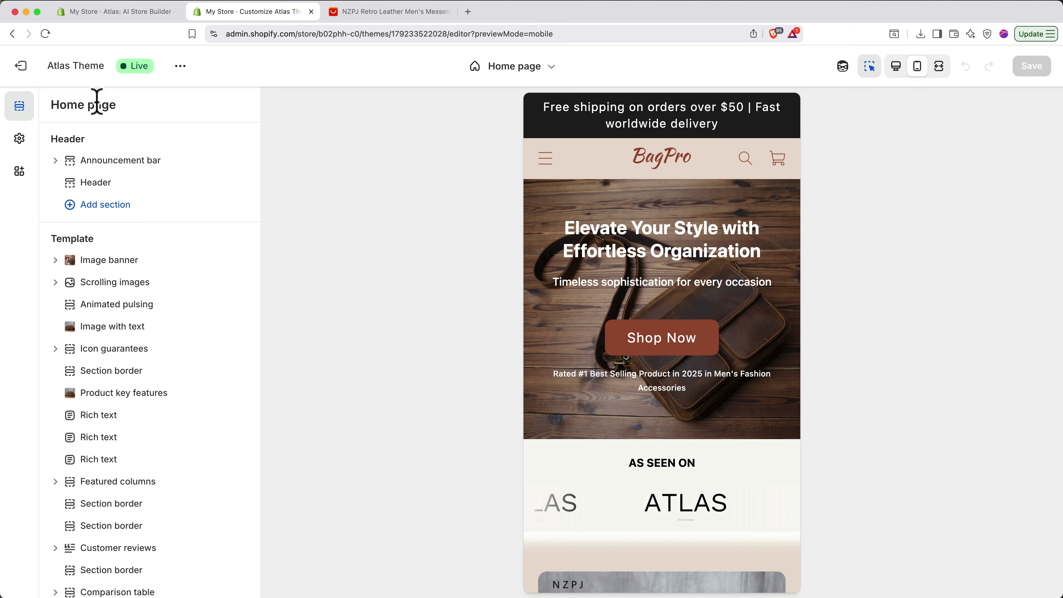
# - Leave the theme editor and open Atlas: AI Store Builder's AI Product Photos
pyautogui.click(21, 66)
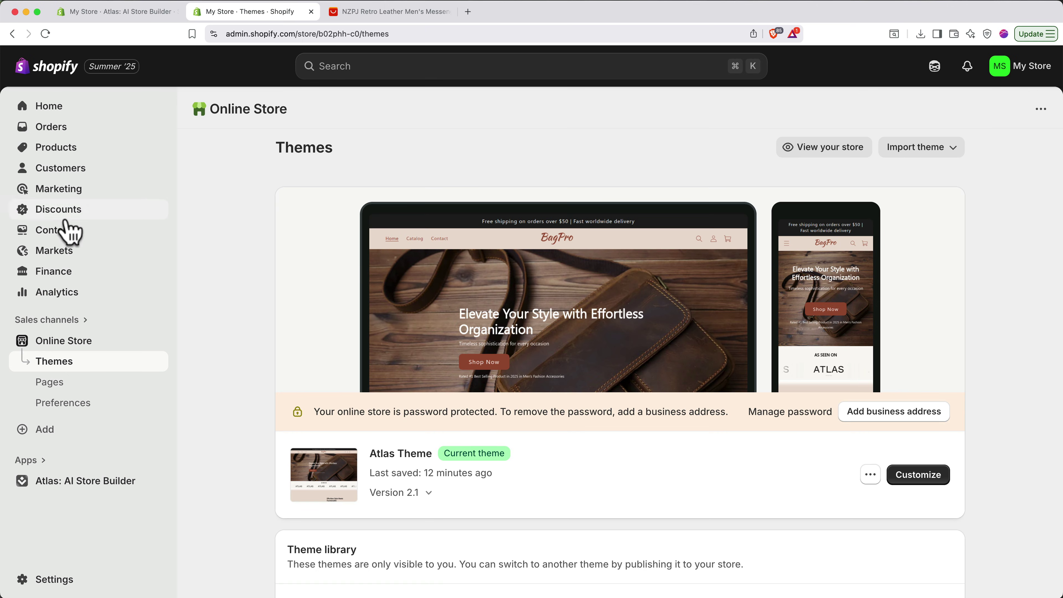
pyautogui.click(104, 481)
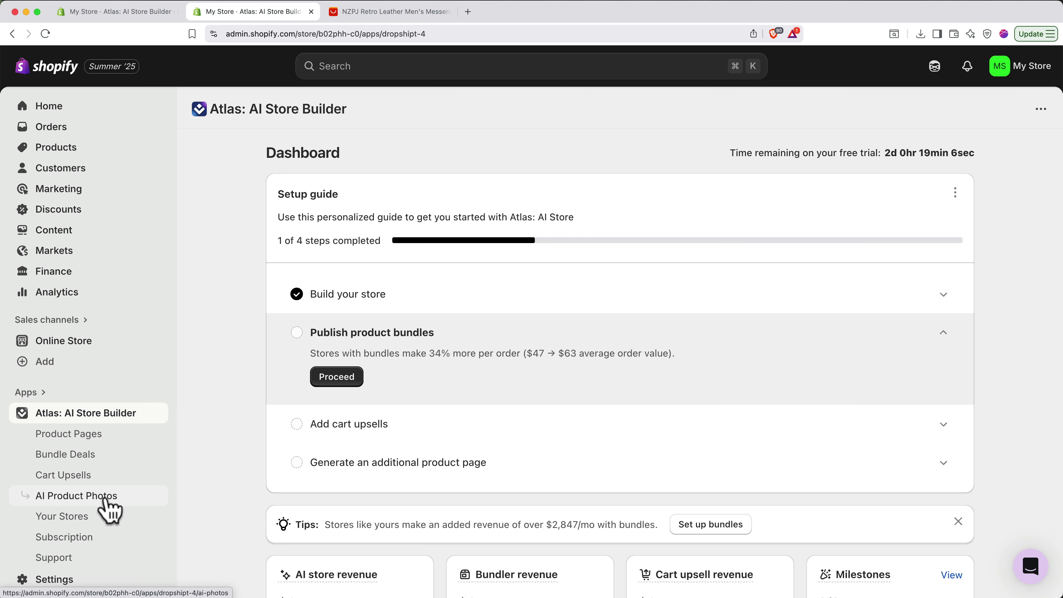
pyautogui.click(110, 507)
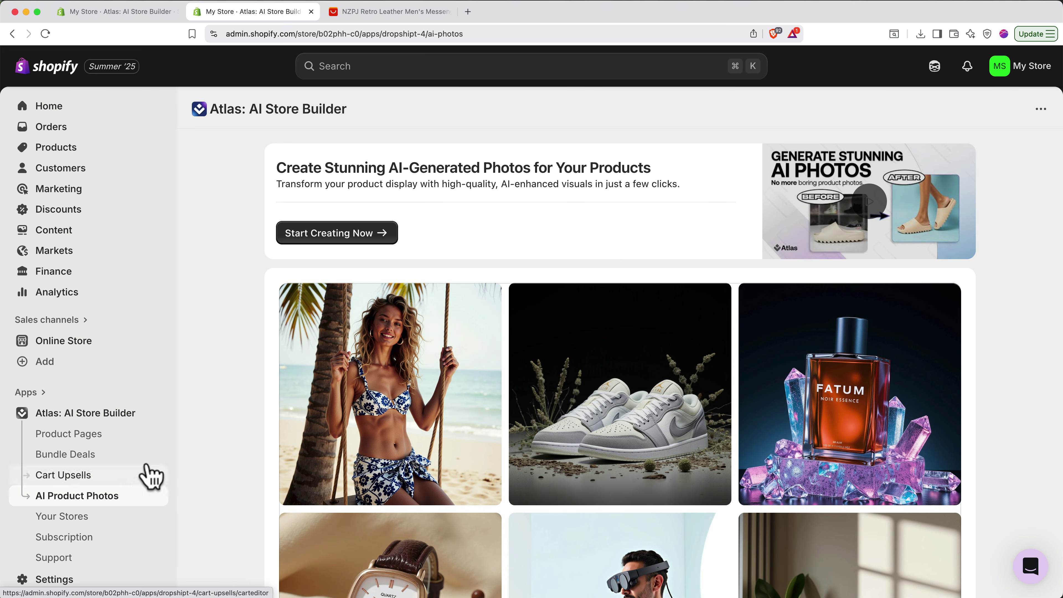
pyautogui.click(333, 237)
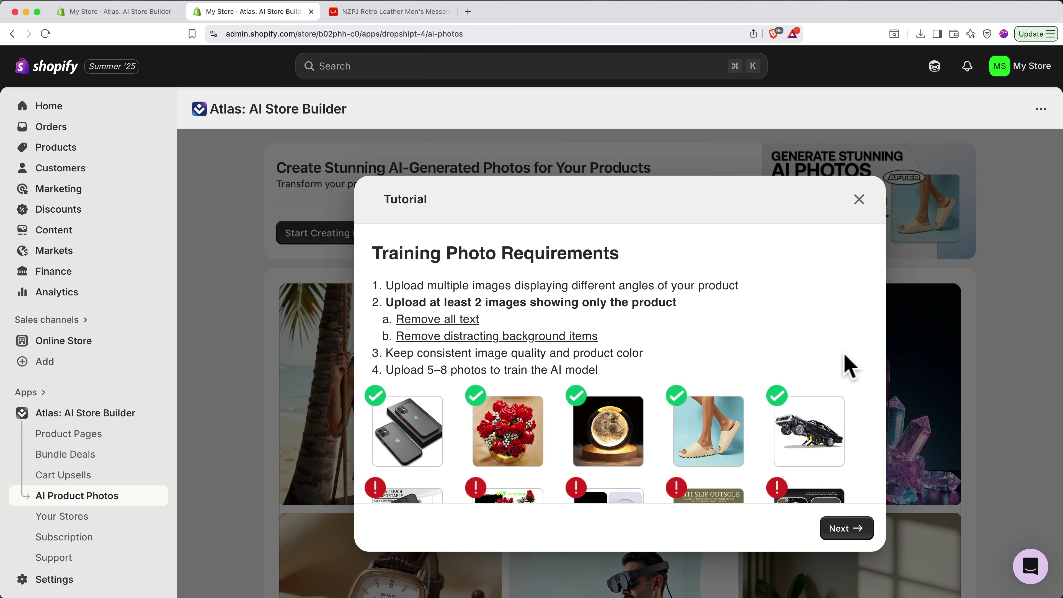
# - Go through all the AI Product Photos tutorial pages to the train-new-model form
pyautogui.scroll(-3, 850, 366)
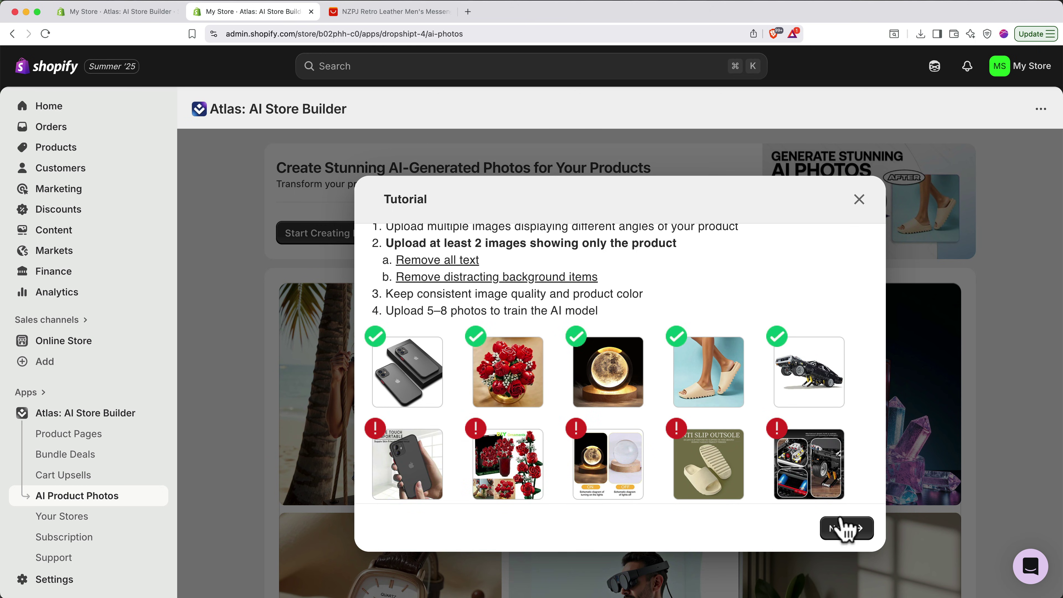
pyautogui.click(844, 529)
pyautogui.click(845, 530)
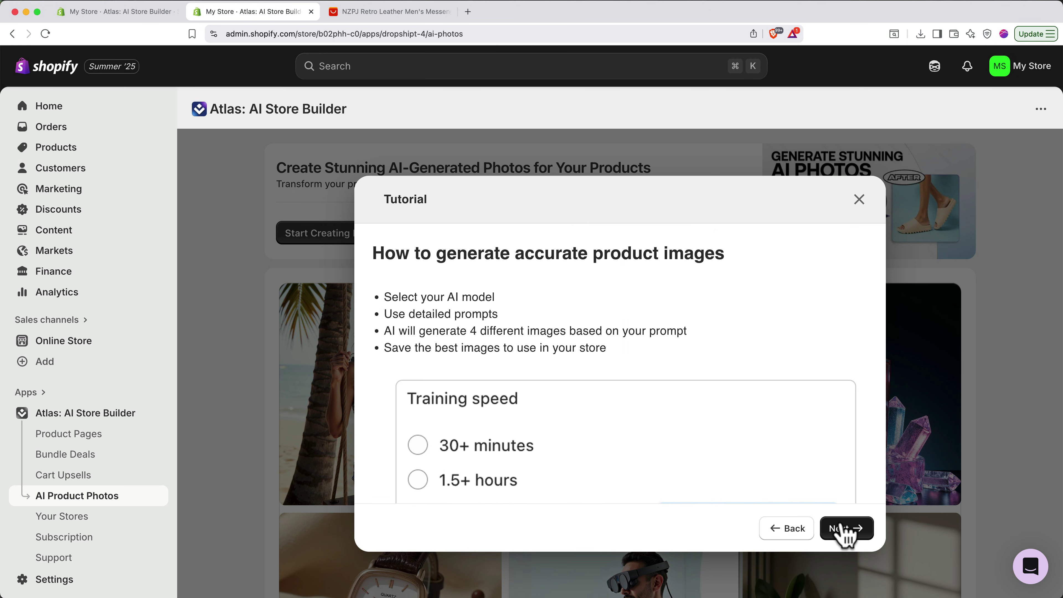
pyautogui.click(844, 530)
pyautogui.click(844, 530)
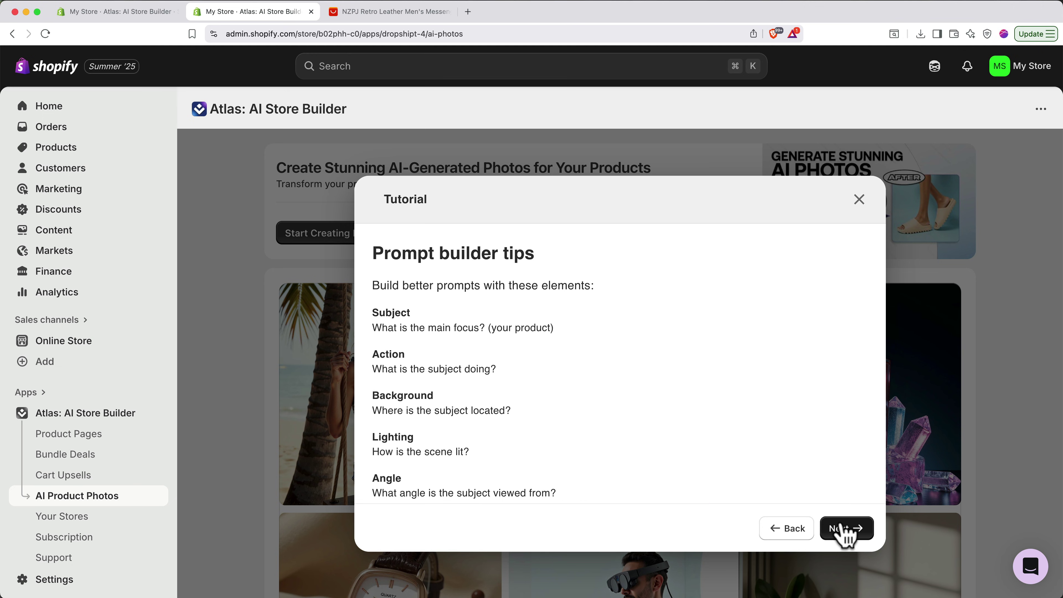
pyautogui.click(844, 530)
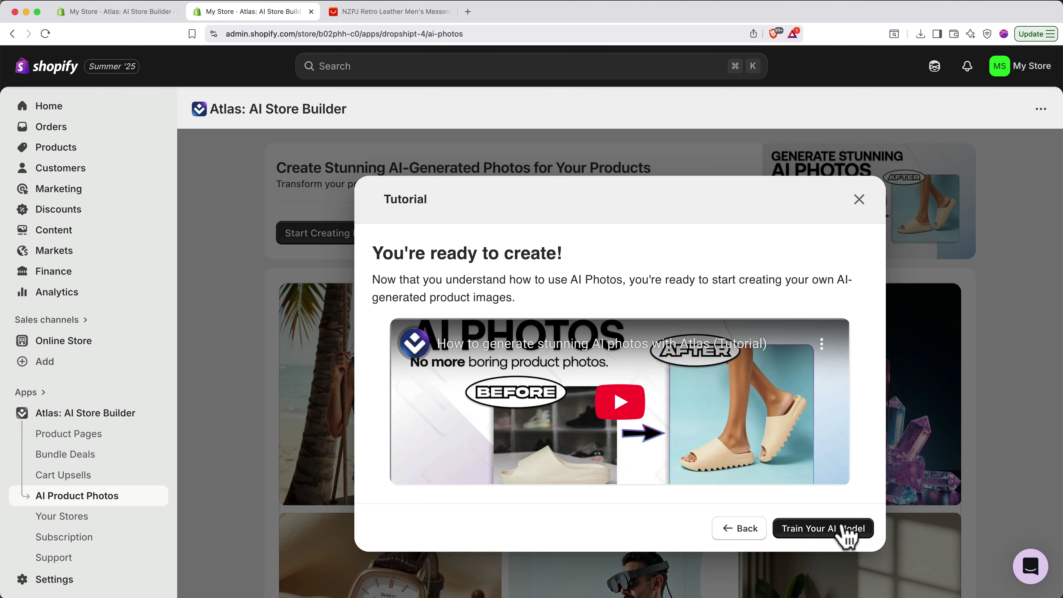
pyautogui.click(844, 530)
# - Name the new AI model Brown Retro Leather Bag
pyautogui.scroll(-4, 843, 528)
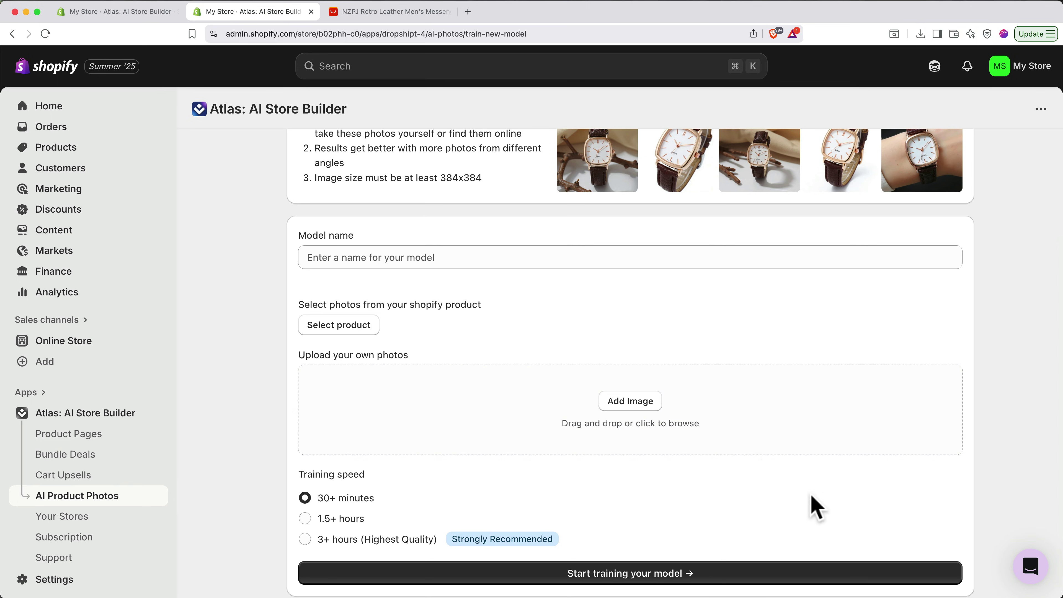
pyautogui.click(579, 263)
pyautogui.write('Brown Retro Leather Bag')
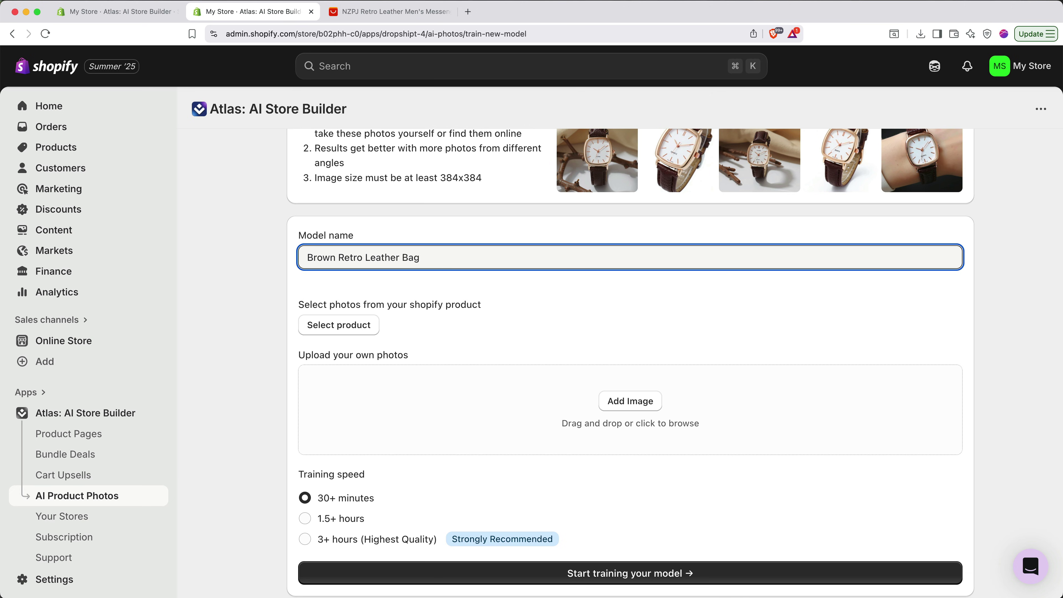
# - Select photos 1, 2 and 4 of the Timeless Retro Leather Messenger Bag™, then view the AliExpress reviews
pyautogui.click(349, 330)
pyautogui.click(321, 273)
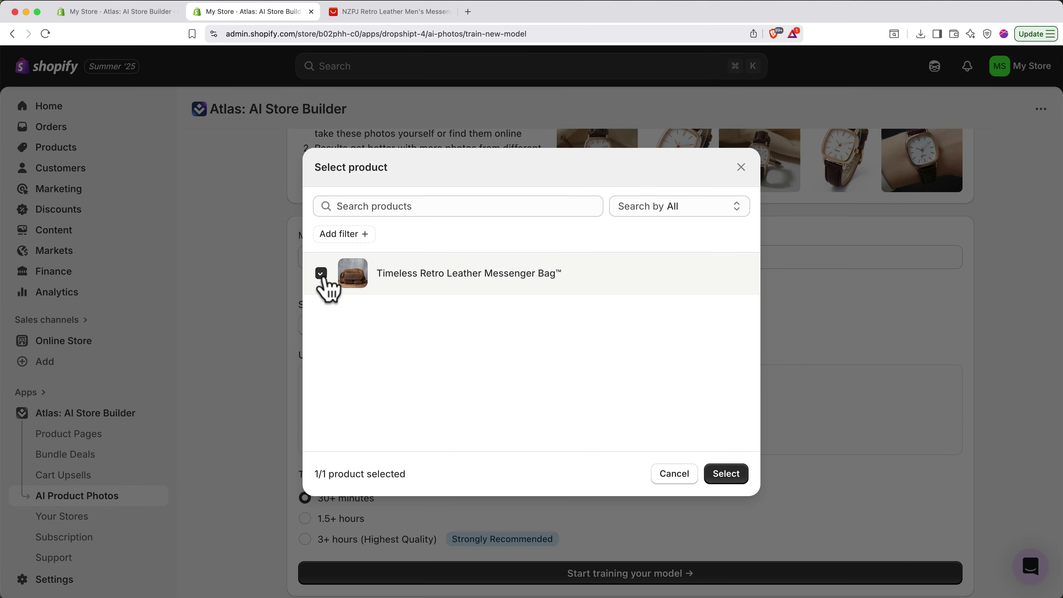
pyautogui.click(727, 477)
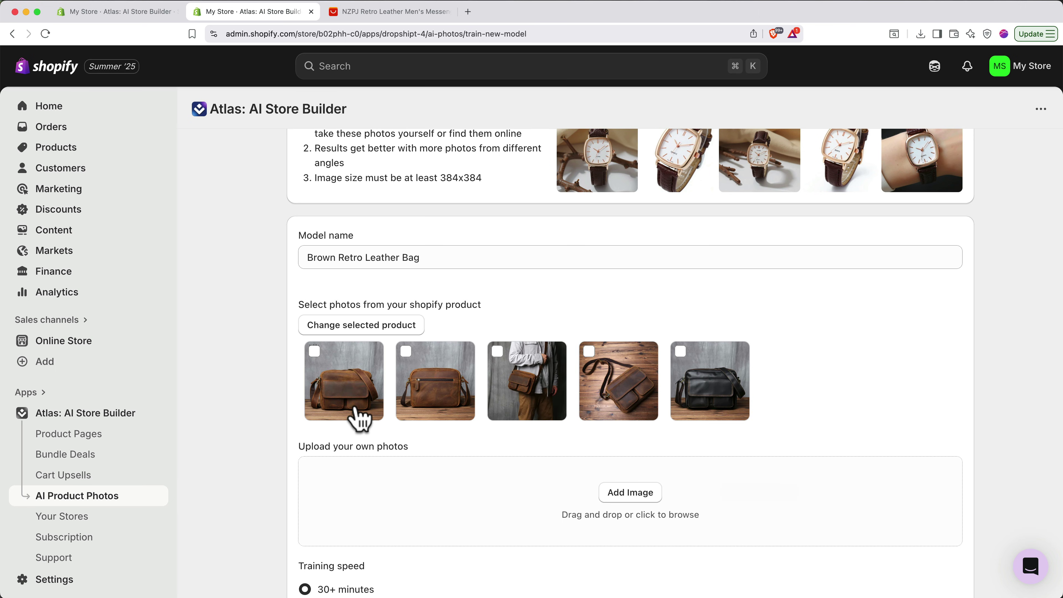
pyautogui.click(359, 416)
pyautogui.click(419, 418)
pyautogui.click(605, 396)
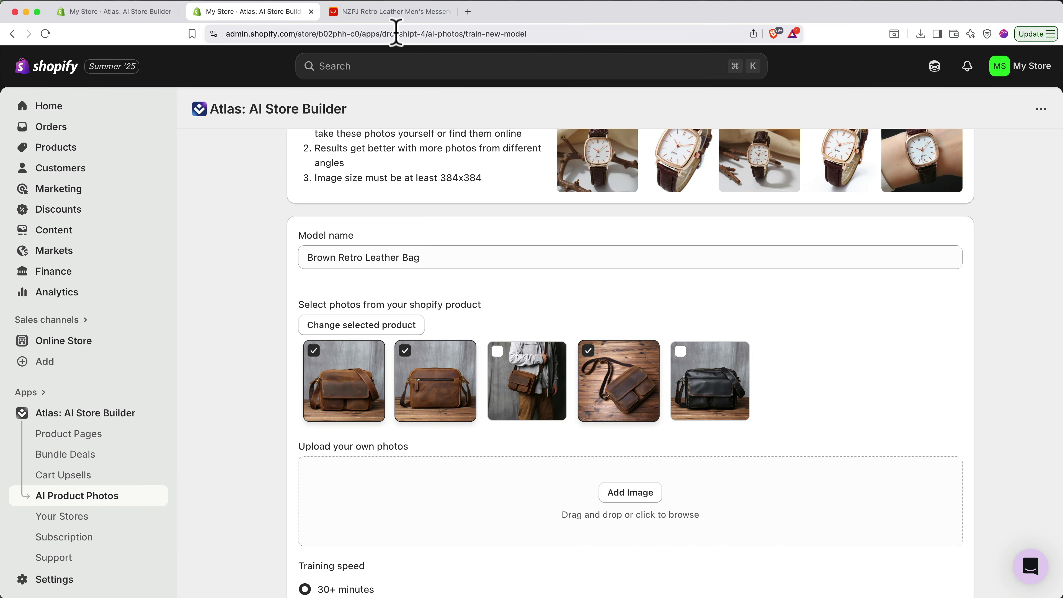
pyautogui.click(394, 15)
pyautogui.scroll(-8, 524, 473)
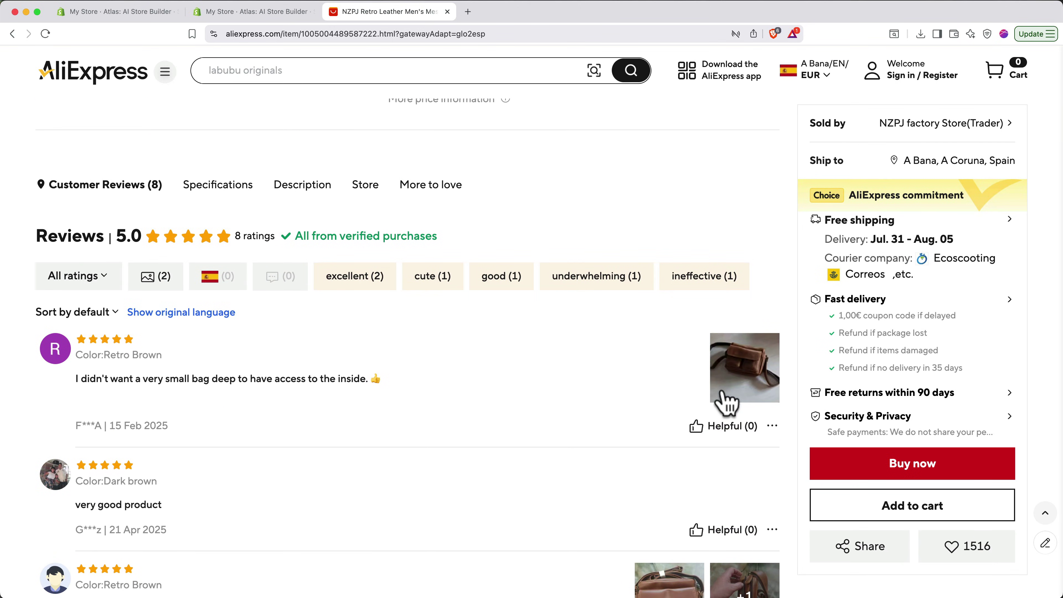
# - Enlarge the customer photo from the bag's first AliExpress review
pyautogui.click(730, 395)
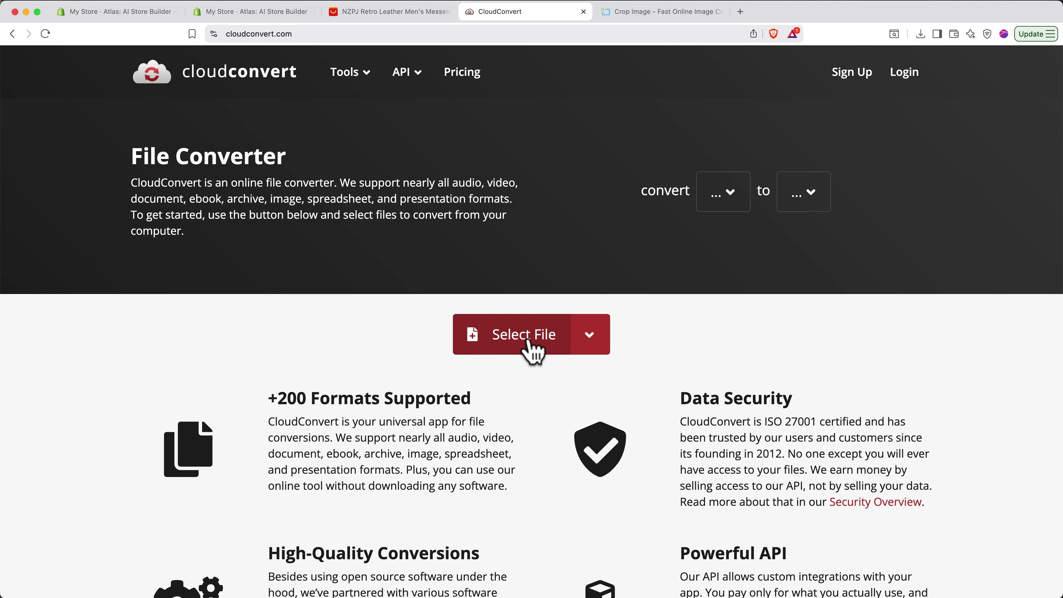
# - Convert the AVIF bag review photo to JPG in CloudConvert and save it to 03 Website Assets
pyautogui.click(528, 340)
pyautogui.click(701, 124)
pyautogui.press('Return')
pyautogui.click(580, 323)
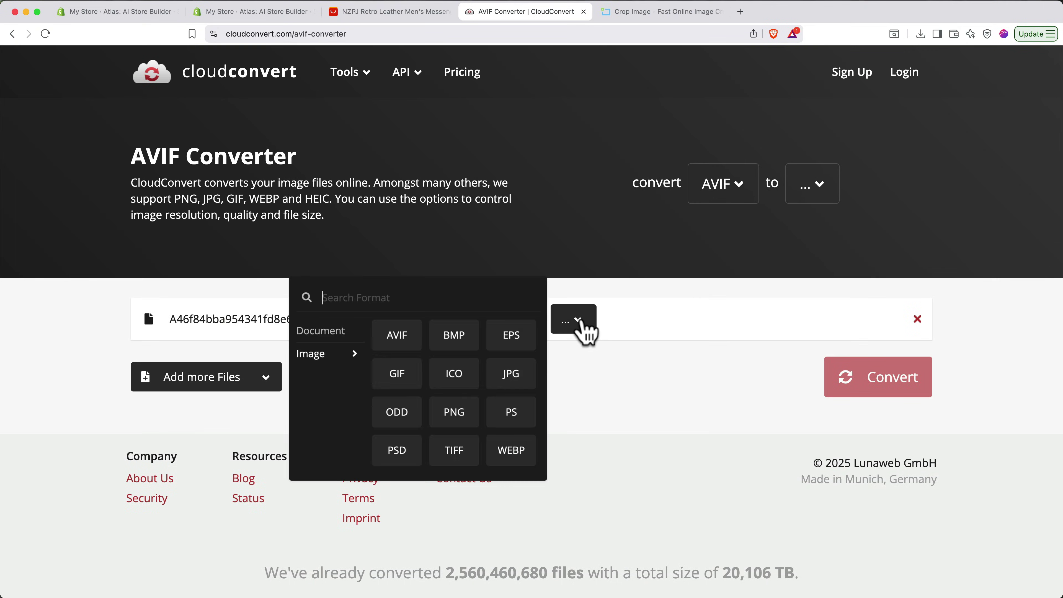
pyautogui.click(520, 376)
pyautogui.click(869, 386)
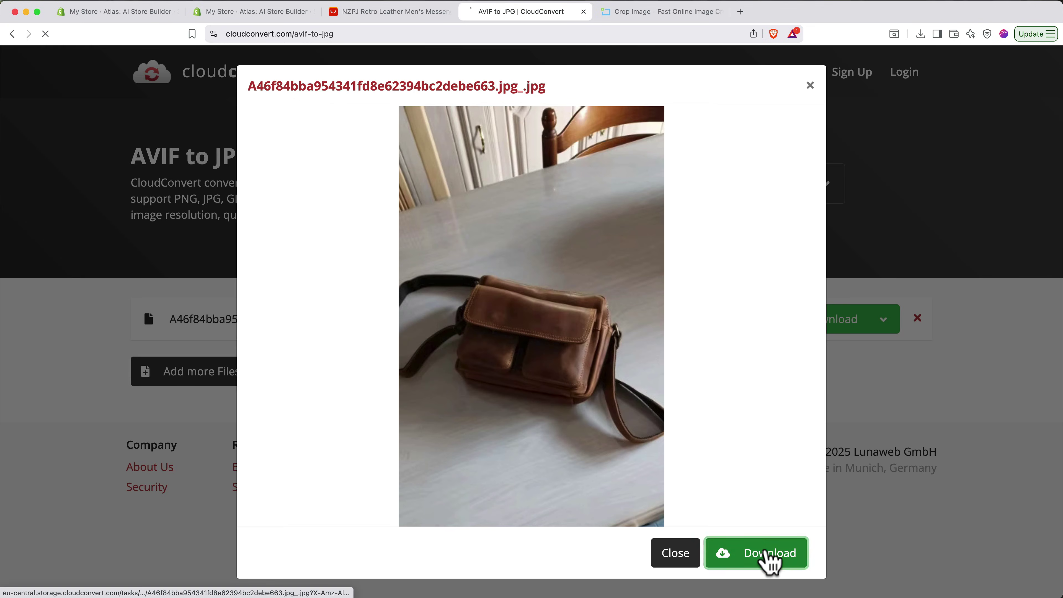
pyautogui.click(771, 562)
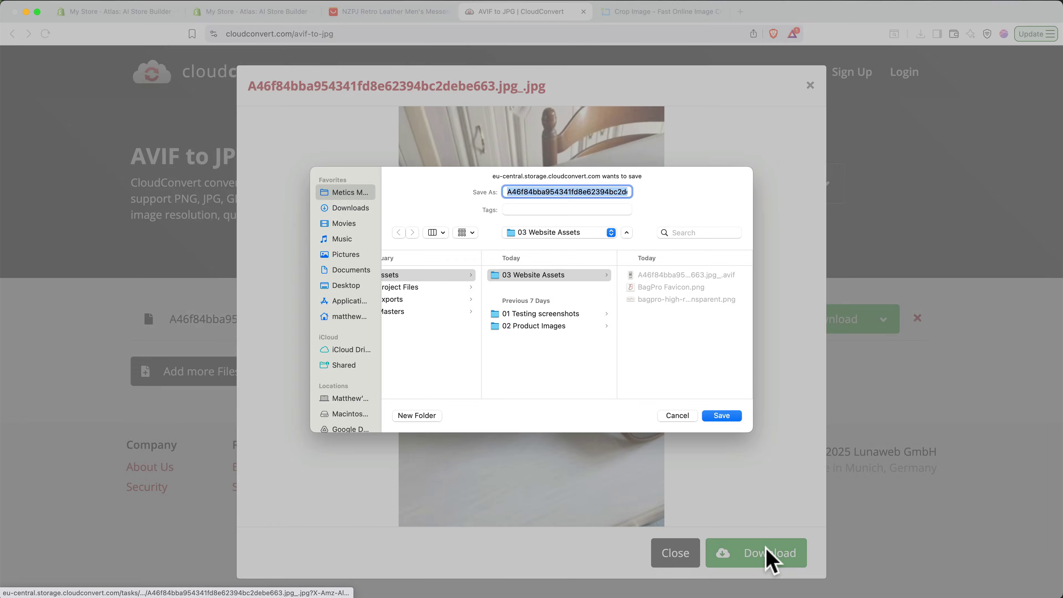
pyautogui.press('Return')
pyautogui.hotkey('ctrl', 'Tab')
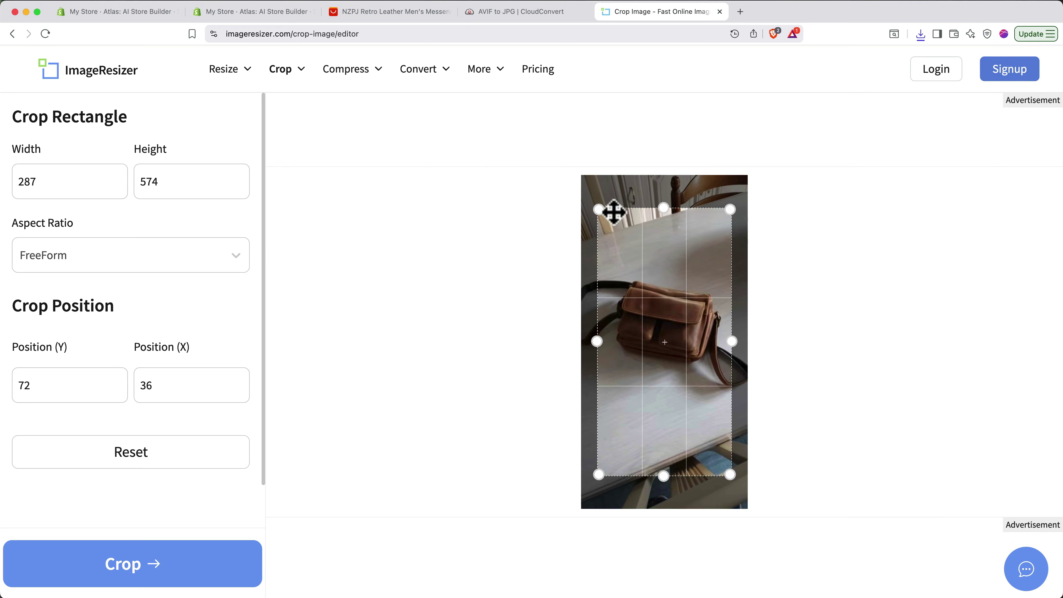
# - Resize the crop box to 359 × 318 at position Y 172, framing just the bag
pyautogui.moveTo(613, 211); pyautogui.dragTo(580, 218)
pyautogui.moveTo(729, 212); pyautogui.dragTo(783, 270)
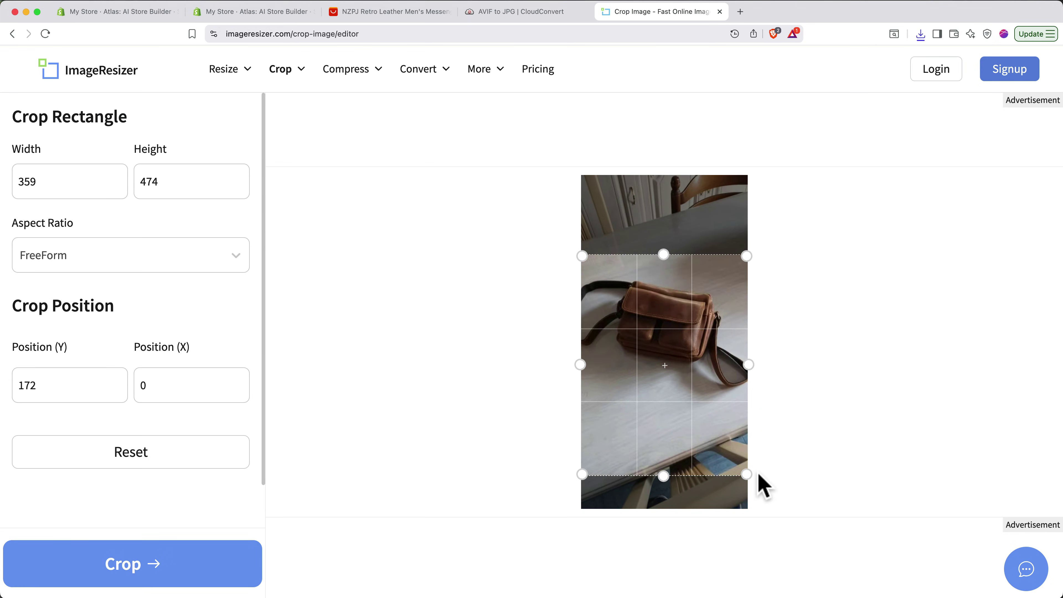
pyautogui.moveTo(757, 478); pyautogui.dragTo(766, 406)
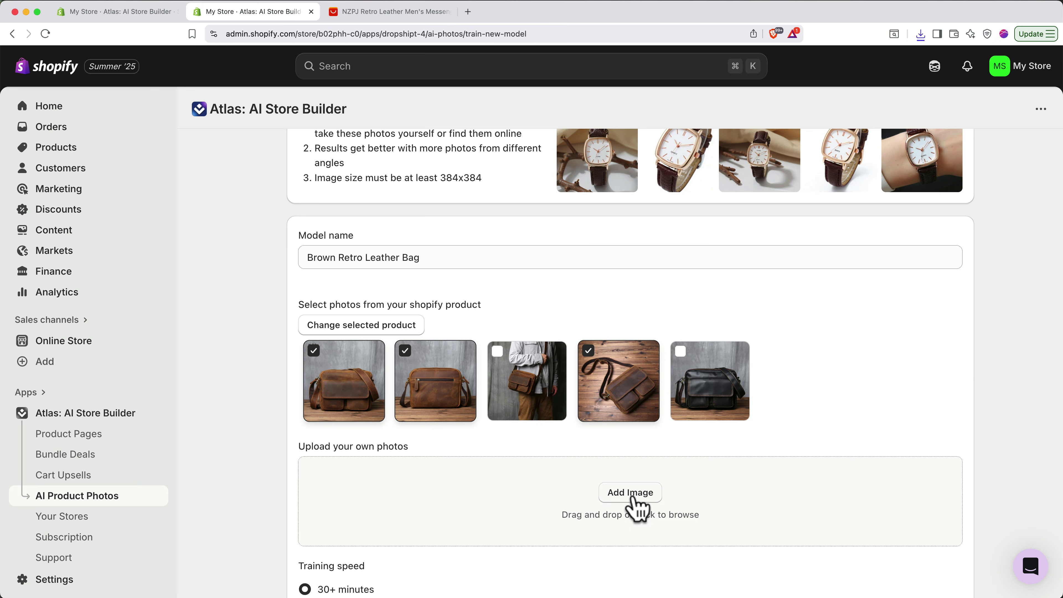
# - Upload the cropped bag JPG as an extra training image
pyautogui.click(631, 494)
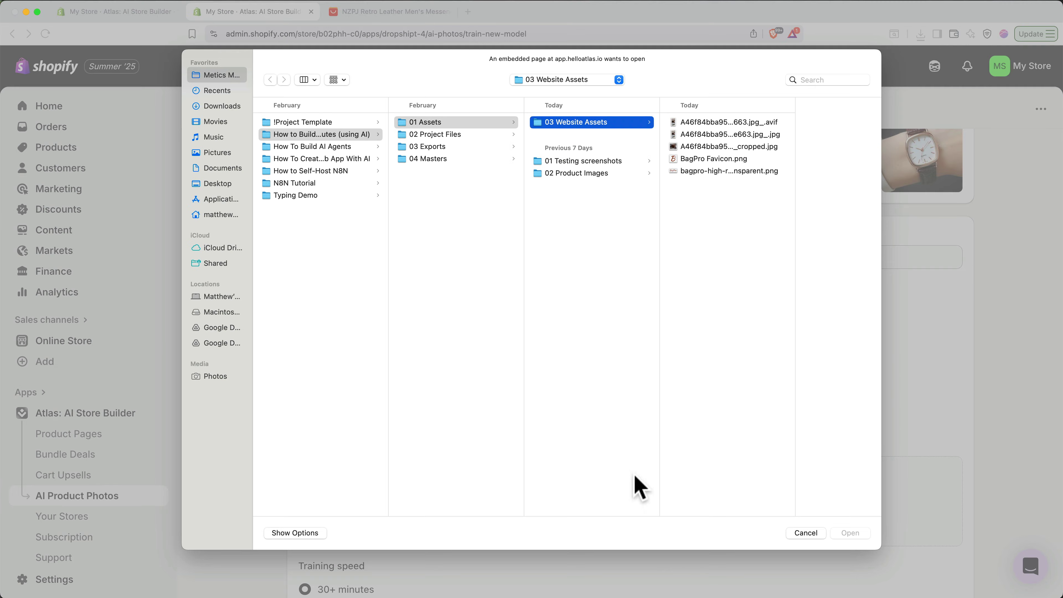
pyautogui.click(703, 146)
pyautogui.doubleClick(703, 146)
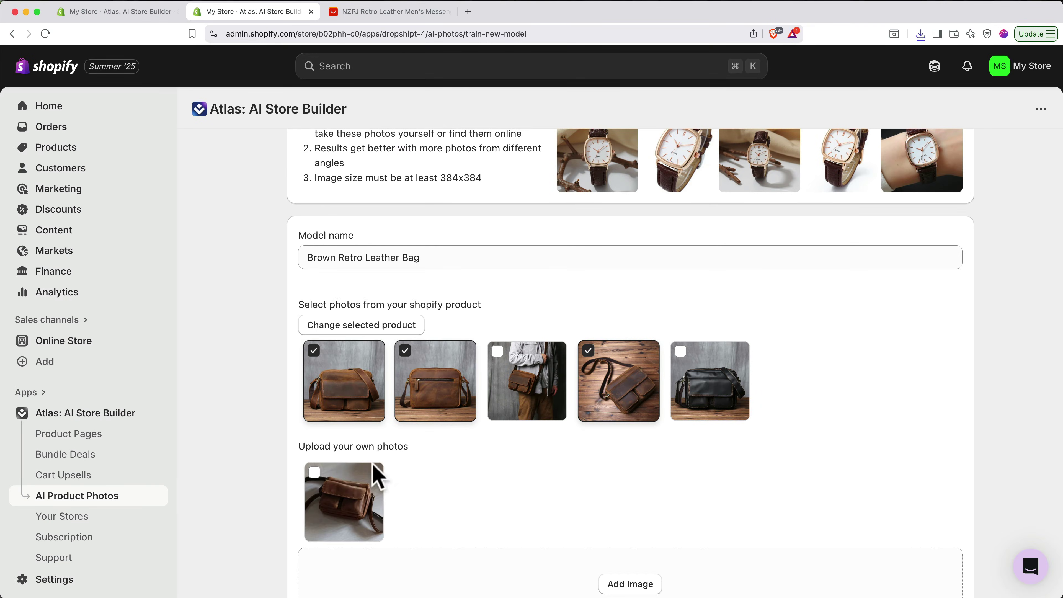
pyautogui.scroll(-5, 509, 496)
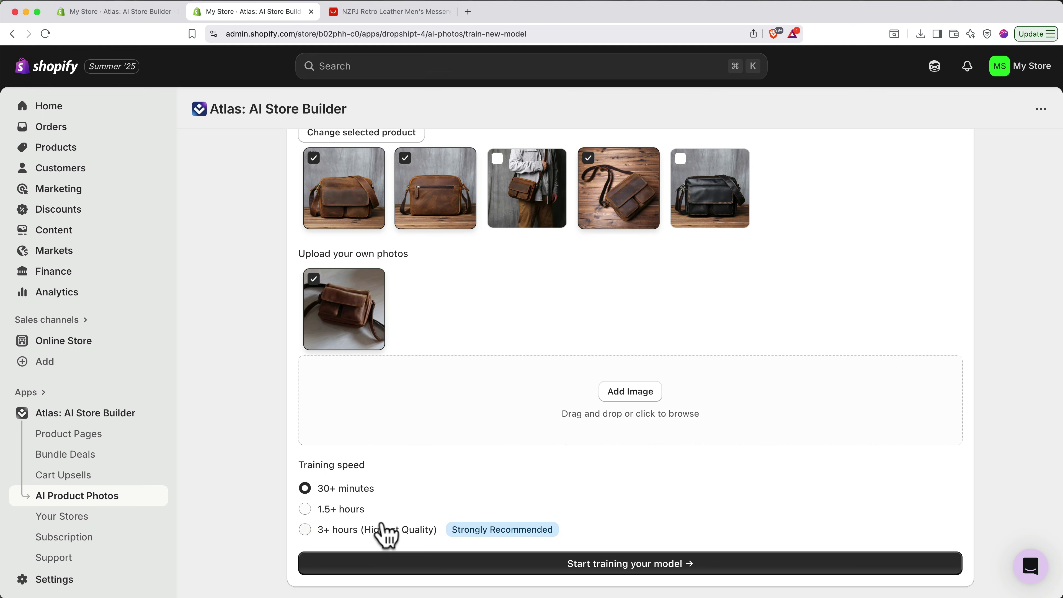
# - Start training the Brown Retro Leather Bag model at 3+ hours highest quality for 15 credits
pyautogui.click(378, 530)
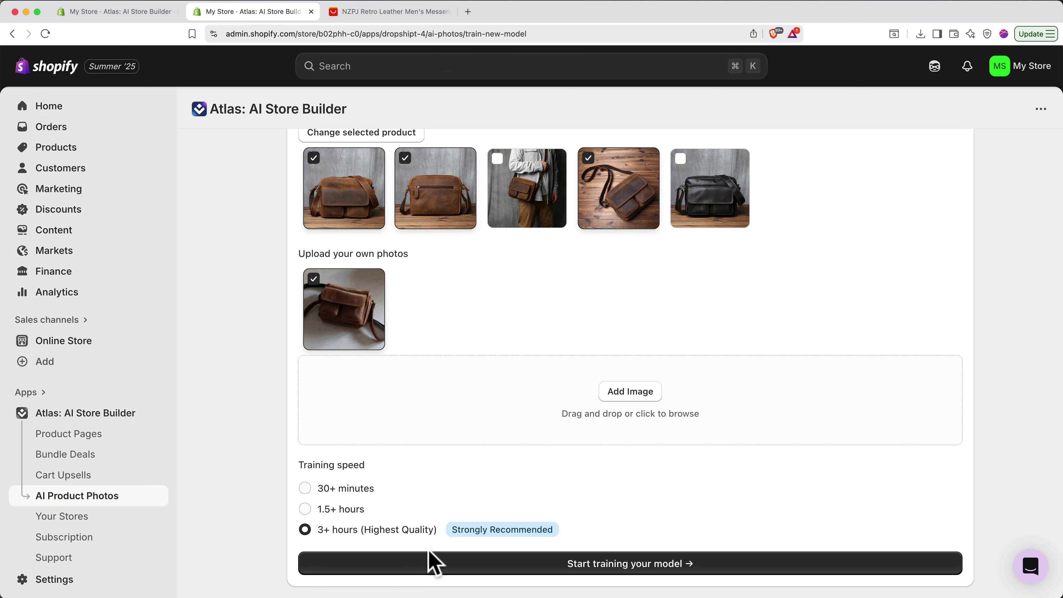
pyautogui.click(431, 563)
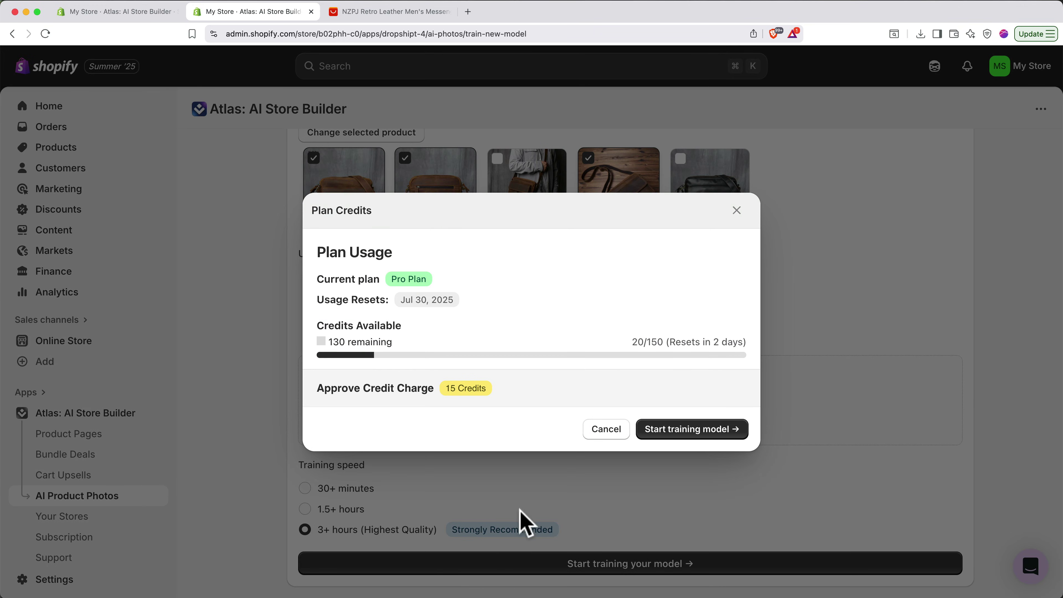
pyautogui.click(681, 434)
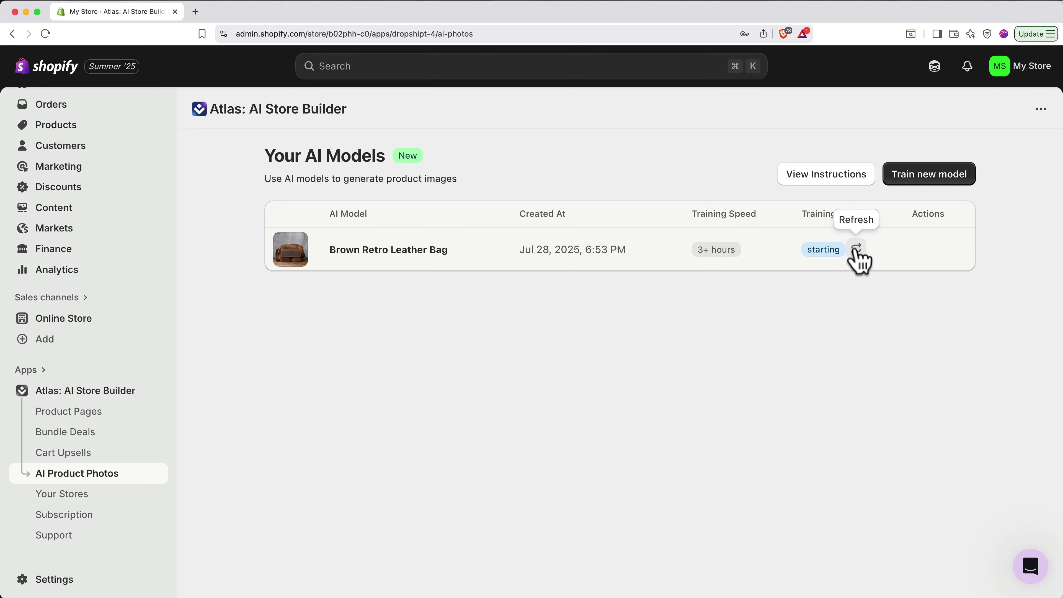
# - Refresh the training status and open the finished bag model's image-prompt page
pyautogui.click(856, 247)
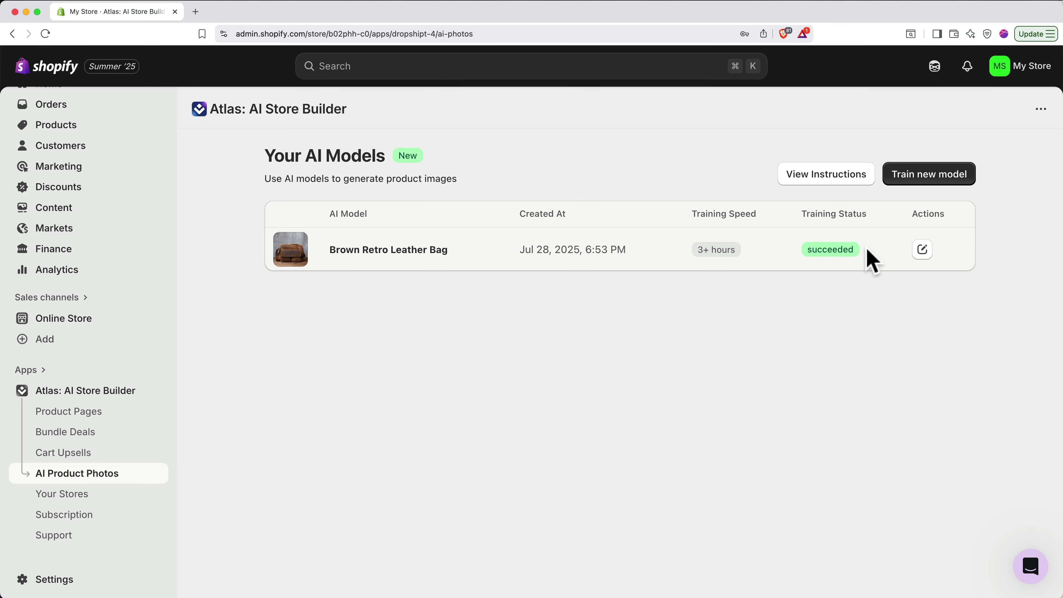
pyautogui.click(923, 250)
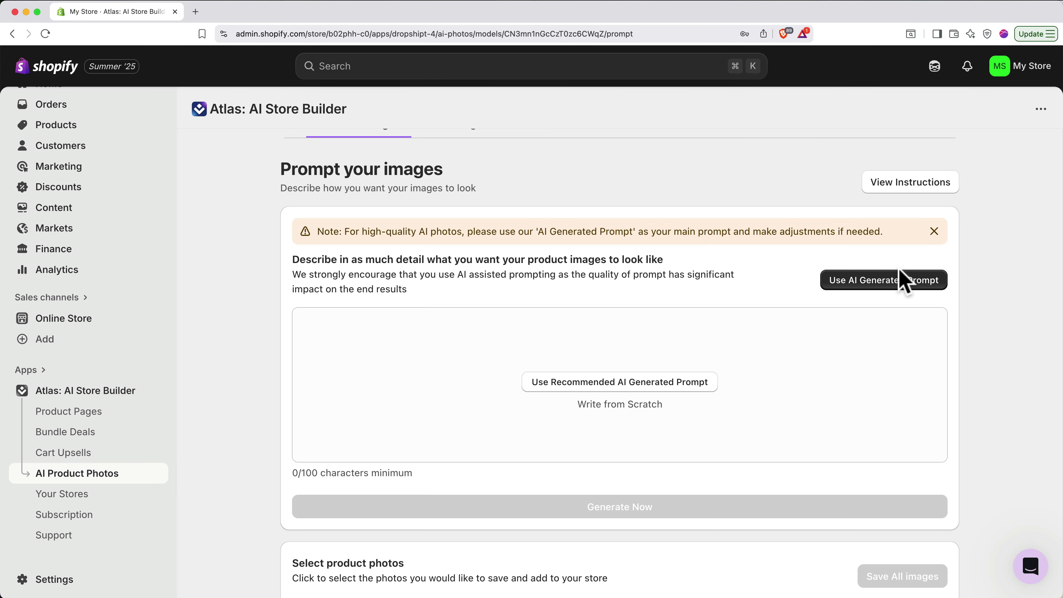
# - Have AI draft the prompt, append the overhead wooden-background sentence, and generate images for 4 credits
pyautogui.click(890, 289)
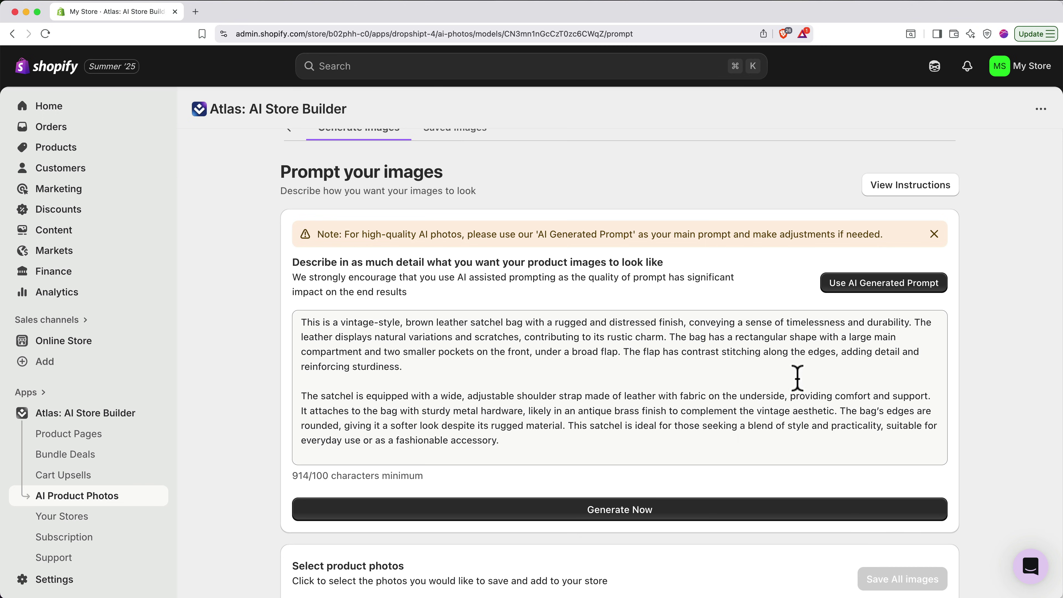
pyautogui.click(744, 448)
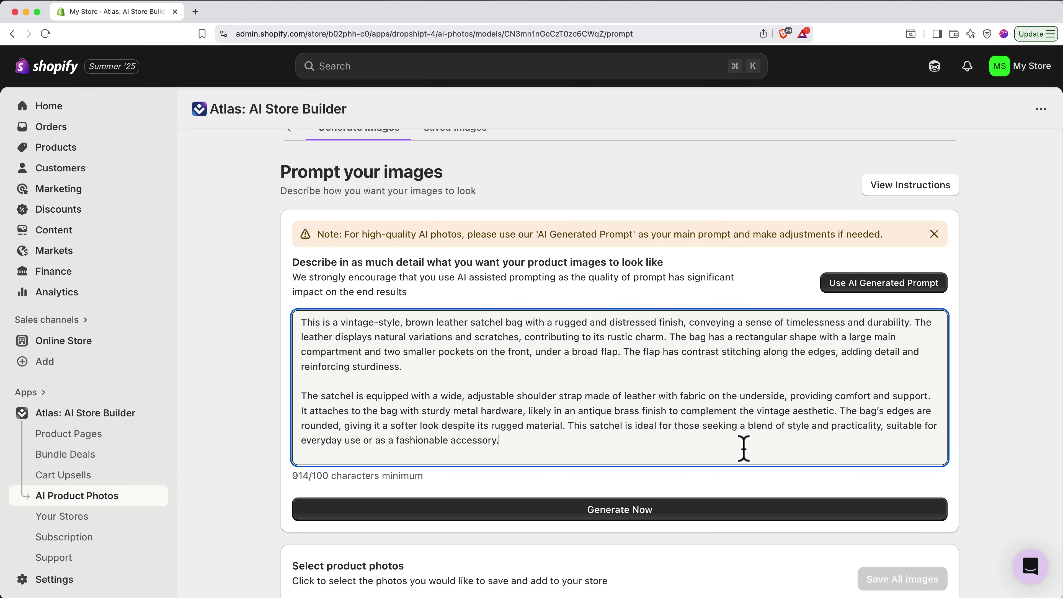
pyautogui.press('Return')
pyautogui.press('Return')
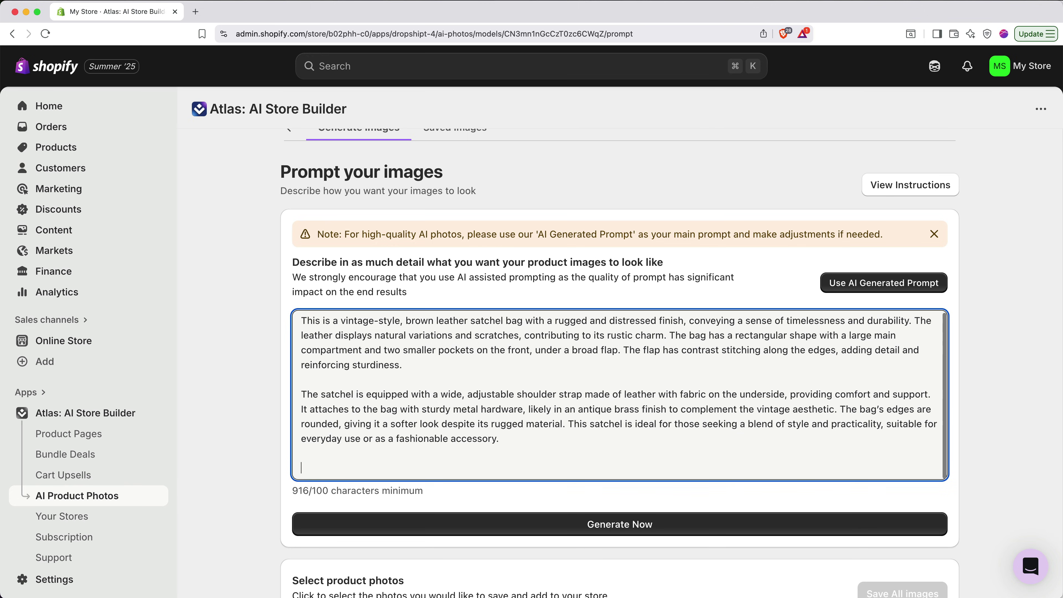
pyautogui.write('The photo is an overhead shoot with the product laying on a wooden background. Make the lighting dramatic and bold.')
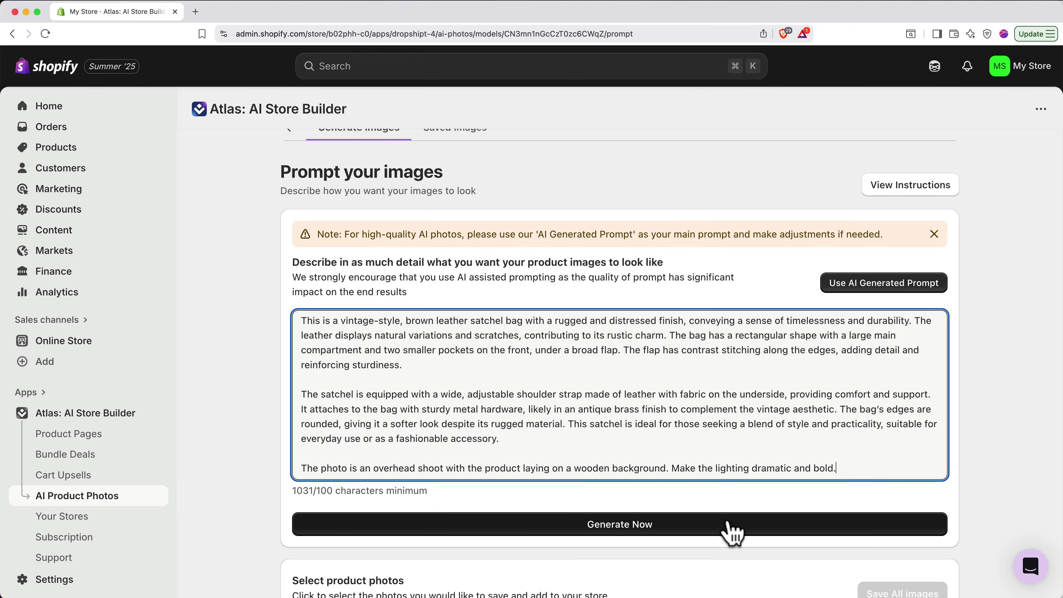
pyautogui.click(733, 528)
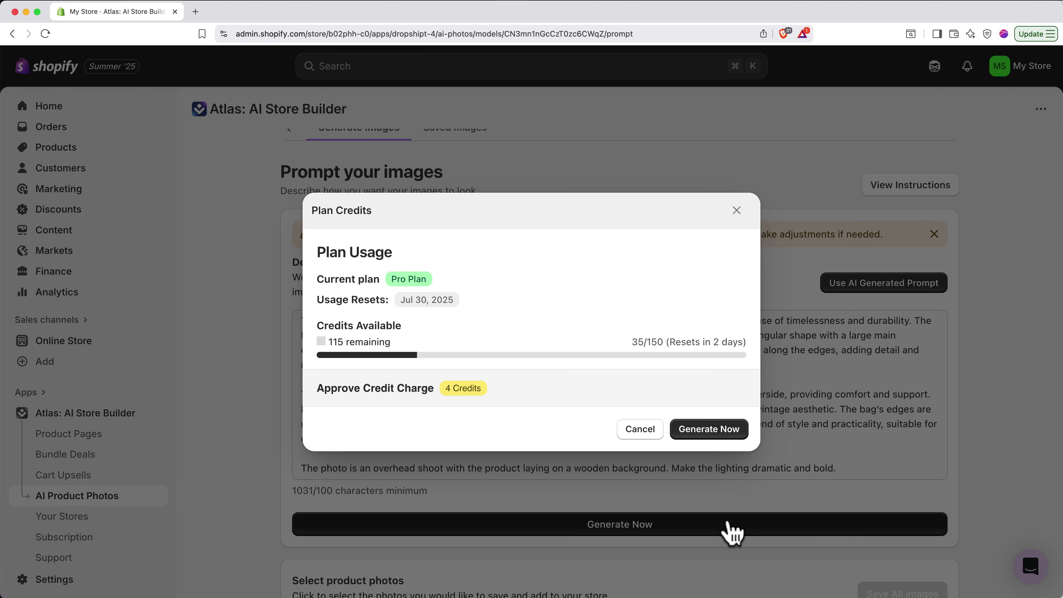
pyautogui.click(705, 435)
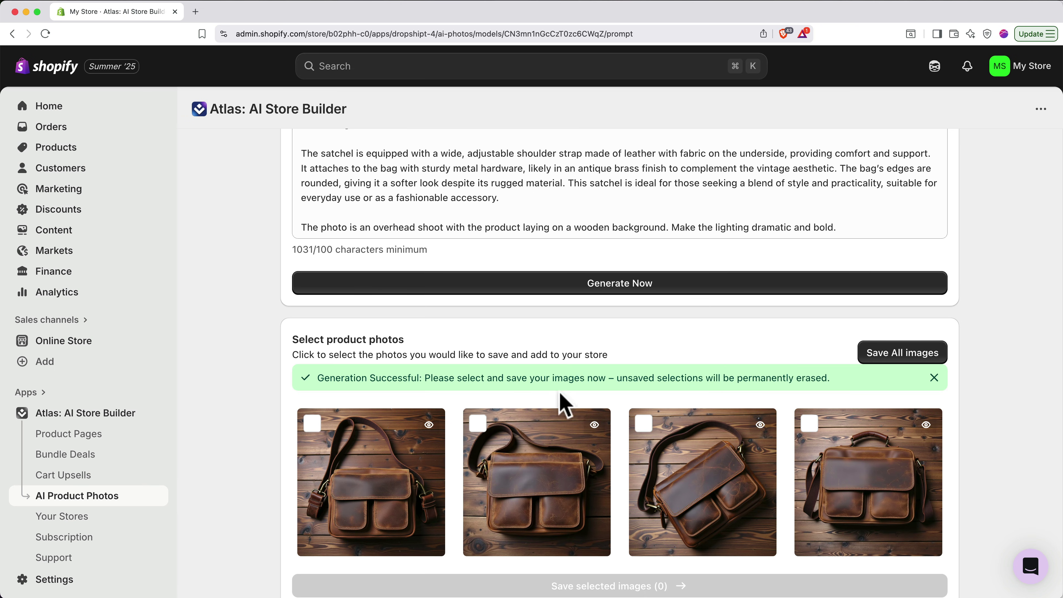
# - Preview the first generated photo, then select and save the third generated bag photo
pyautogui.click(429, 424)
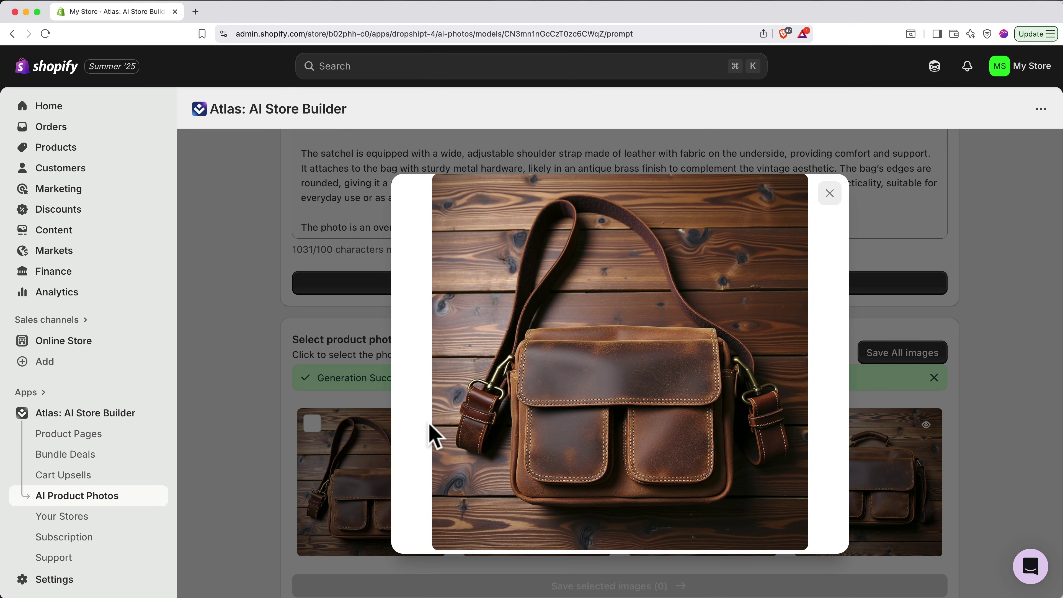
pyautogui.click(829, 193)
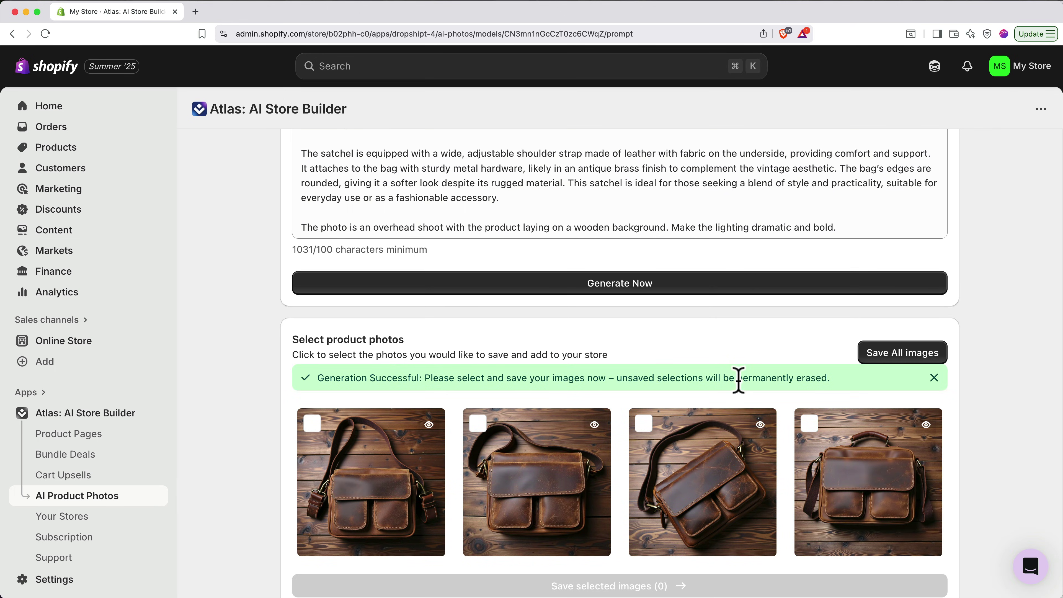
pyautogui.click(643, 425)
pyautogui.scroll(-1, 643, 427)
pyautogui.click(626, 561)
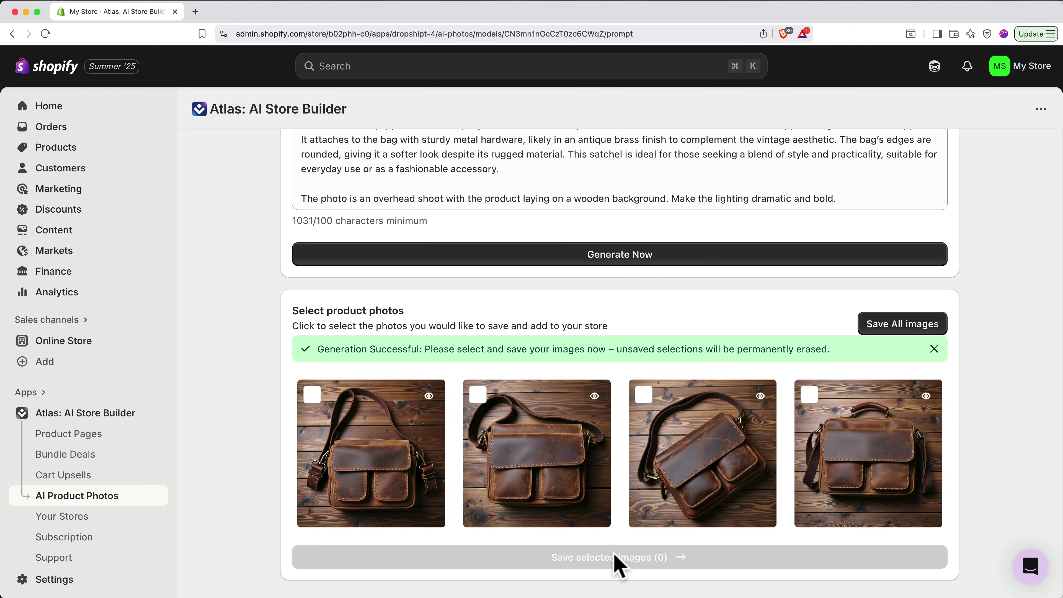
# - Download the saved bag photo from the Saved Images history as image_10345.jpeg
pyautogui.scroll(5, 615, 563)
pyautogui.scroll(3, 618, 565)
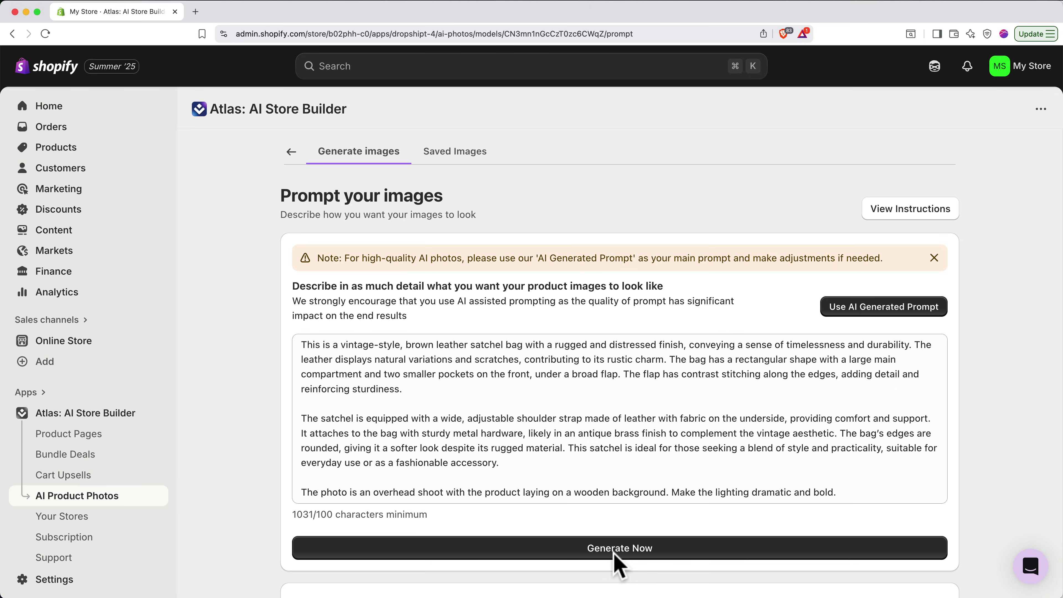
pyautogui.click(454, 152)
pyautogui.click(304, 302)
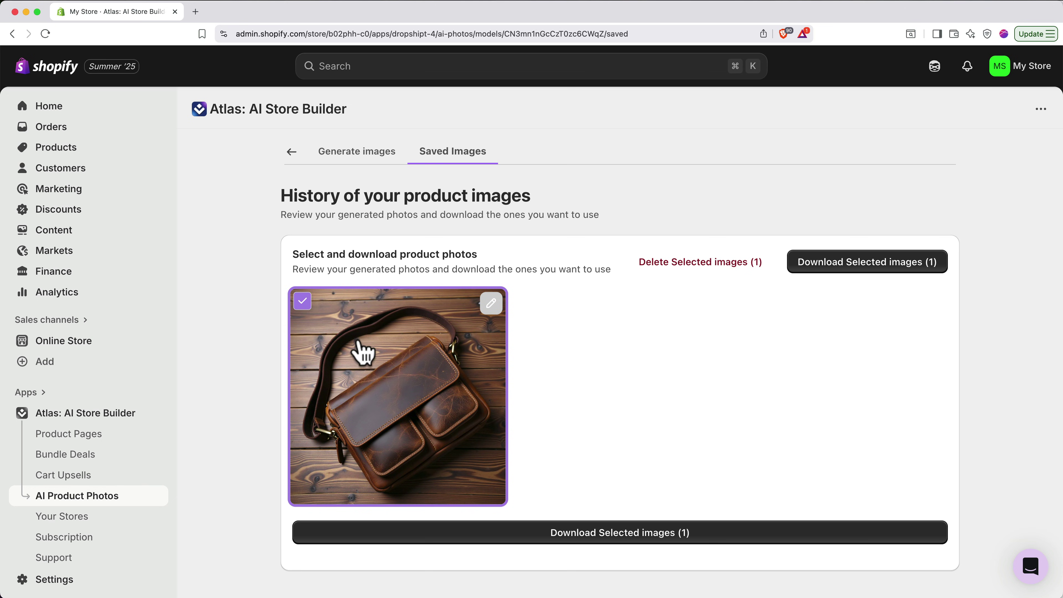
pyautogui.click(591, 536)
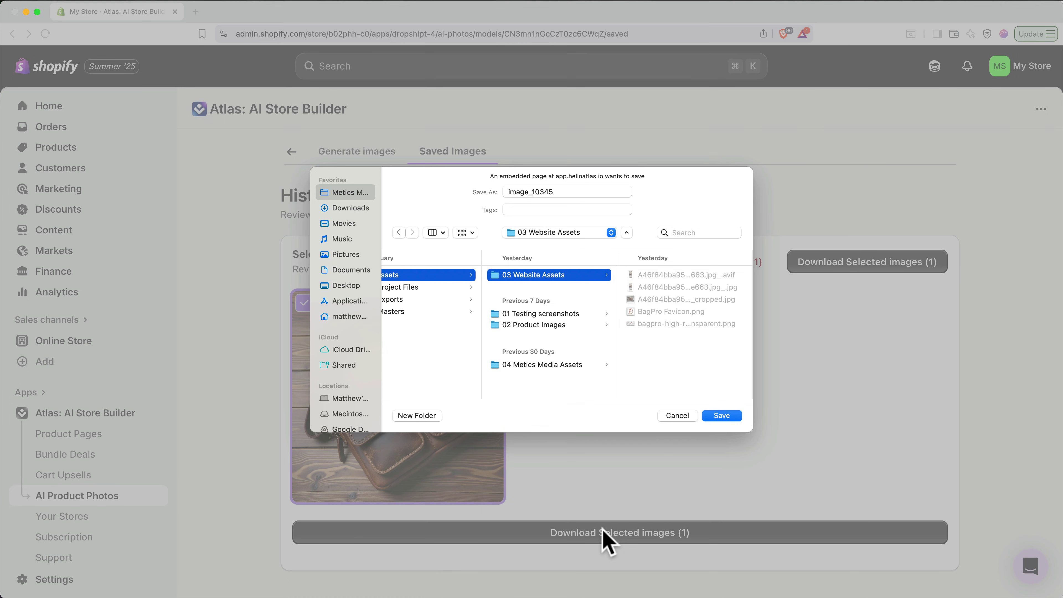
pyautogui.press('Return')
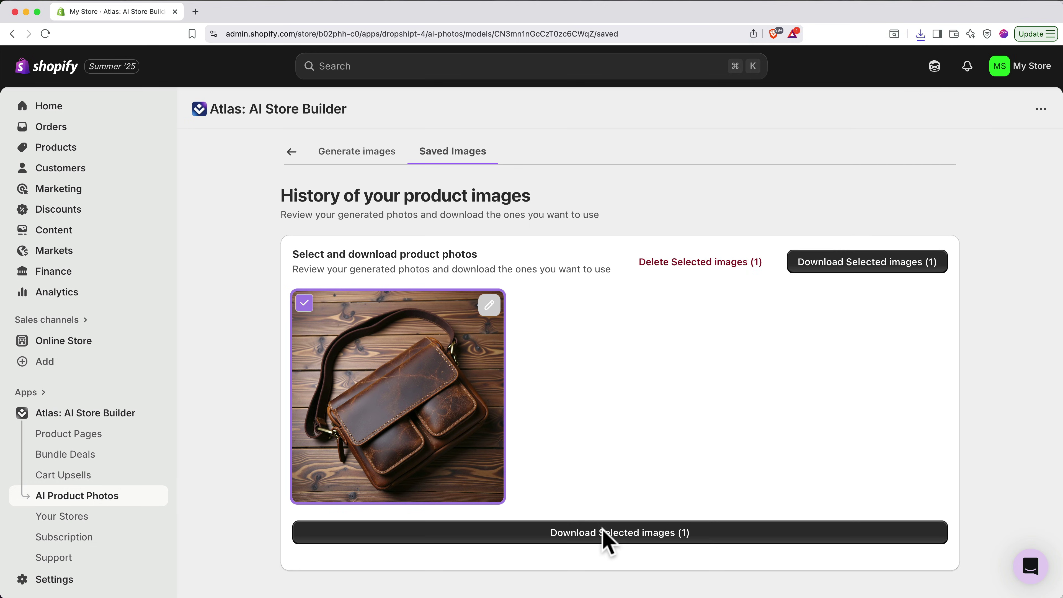
# - Upload image_10345 to the Timeless Retro Leather Messenger Bag product's media
pyautogui.click(54, 163)
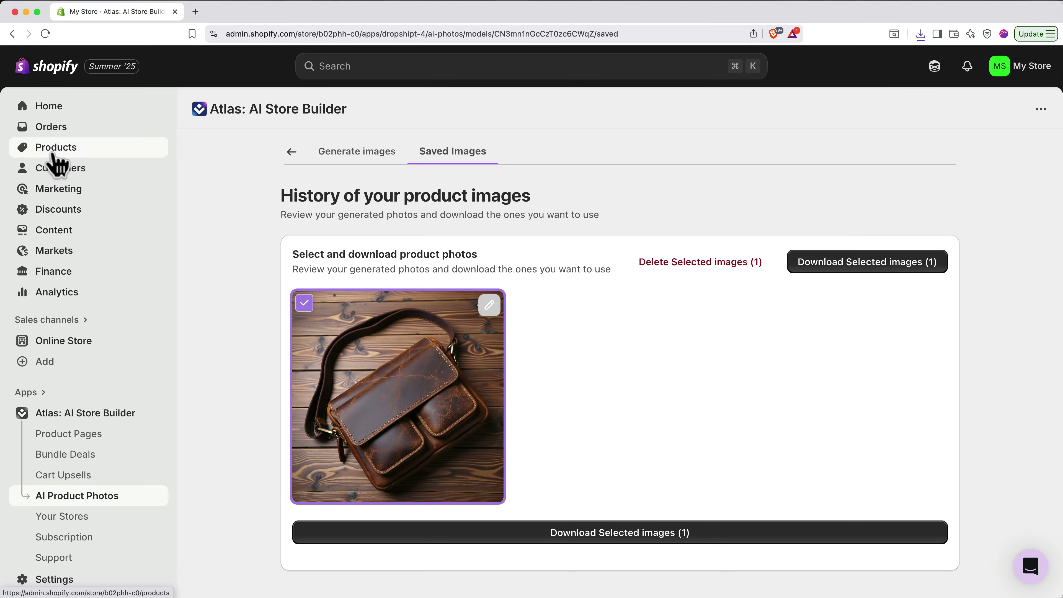
pyautogui.click(278, 209)
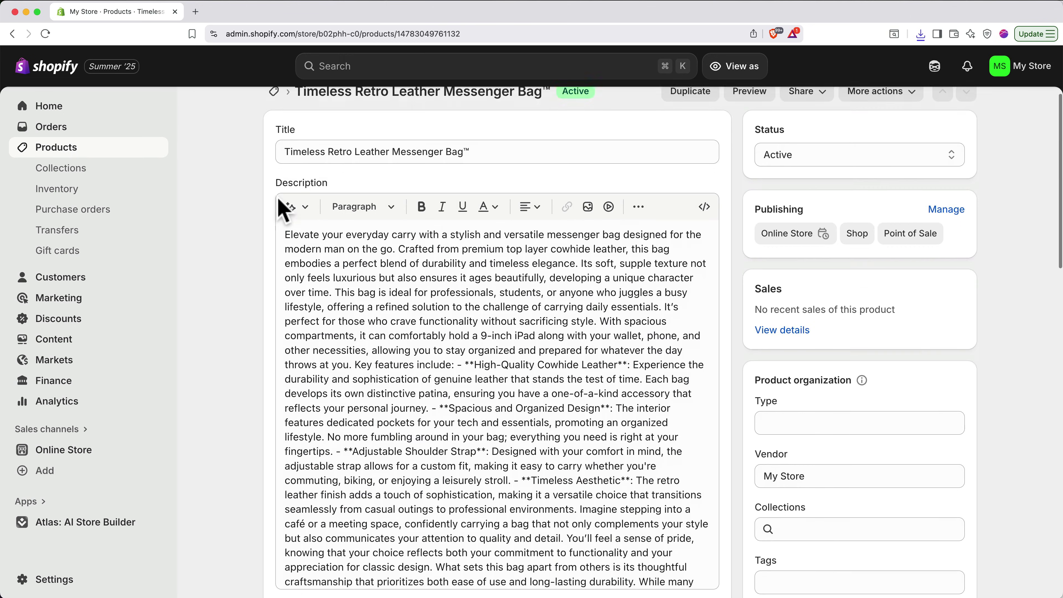
pyautogui.scroll(-10, 301, 217)
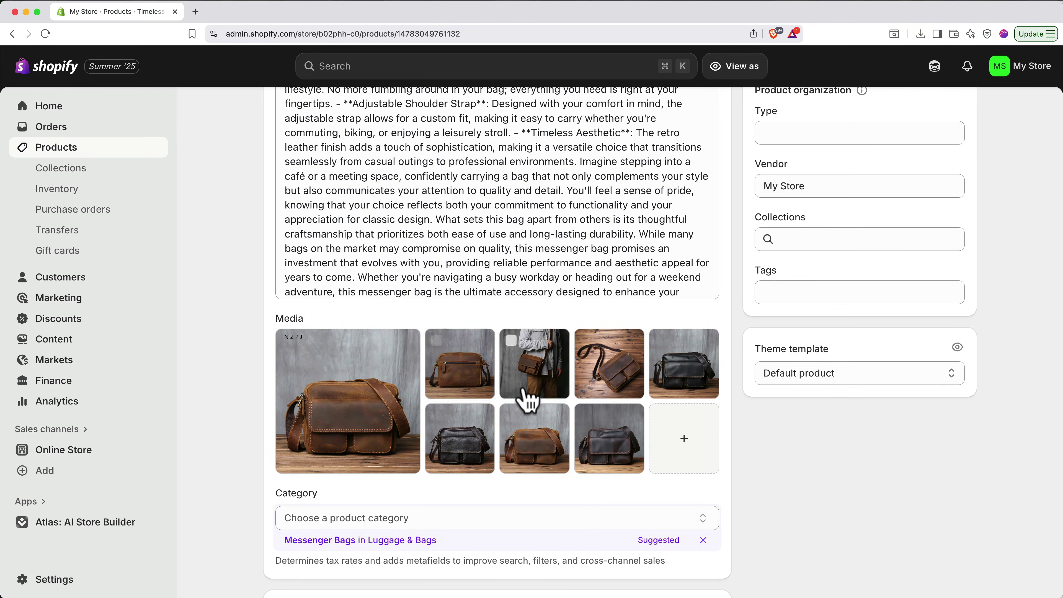
pyautogui.click(675, 434)
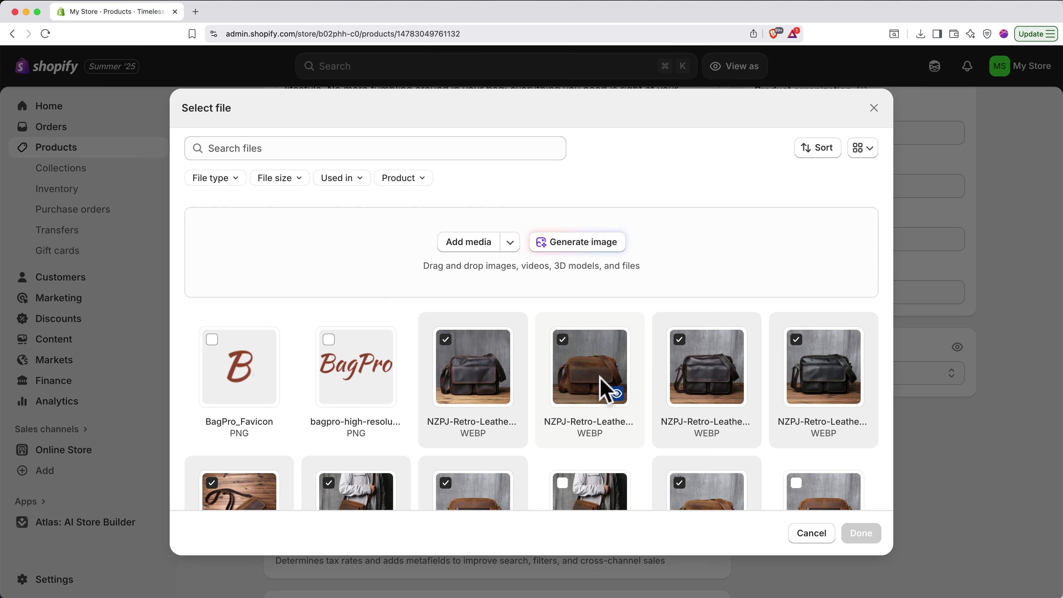
pyautogui.click(472, 247)
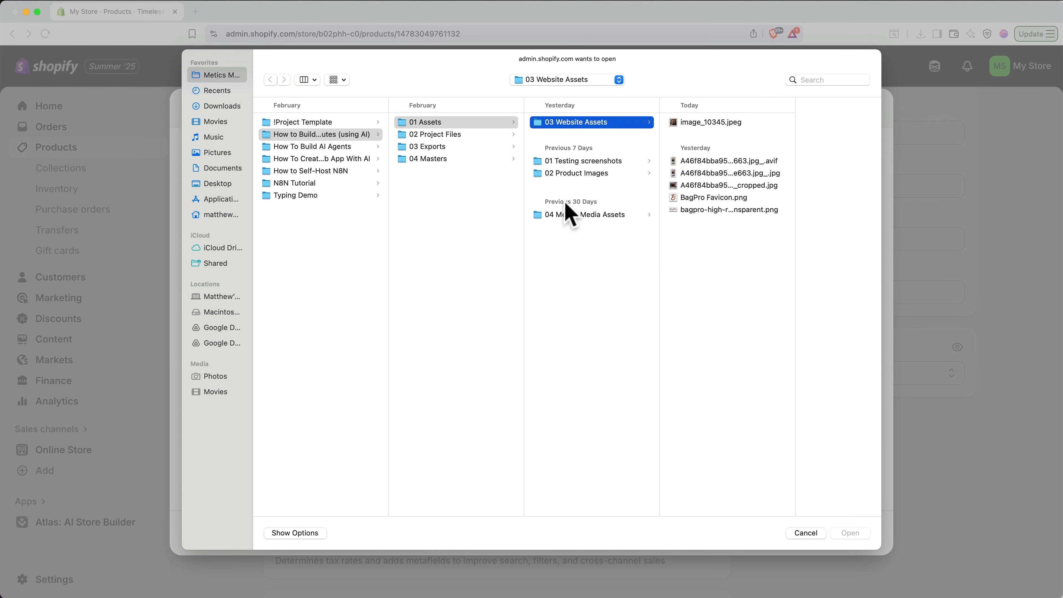
pyautogui.doubleClick(706, 122)
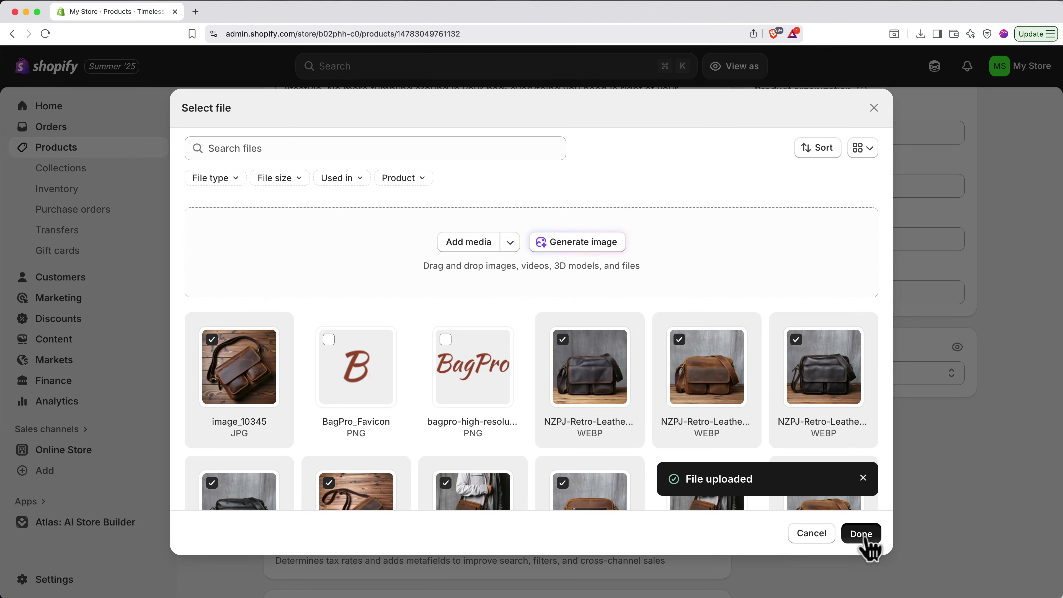
pyautogui.click(862, 537)
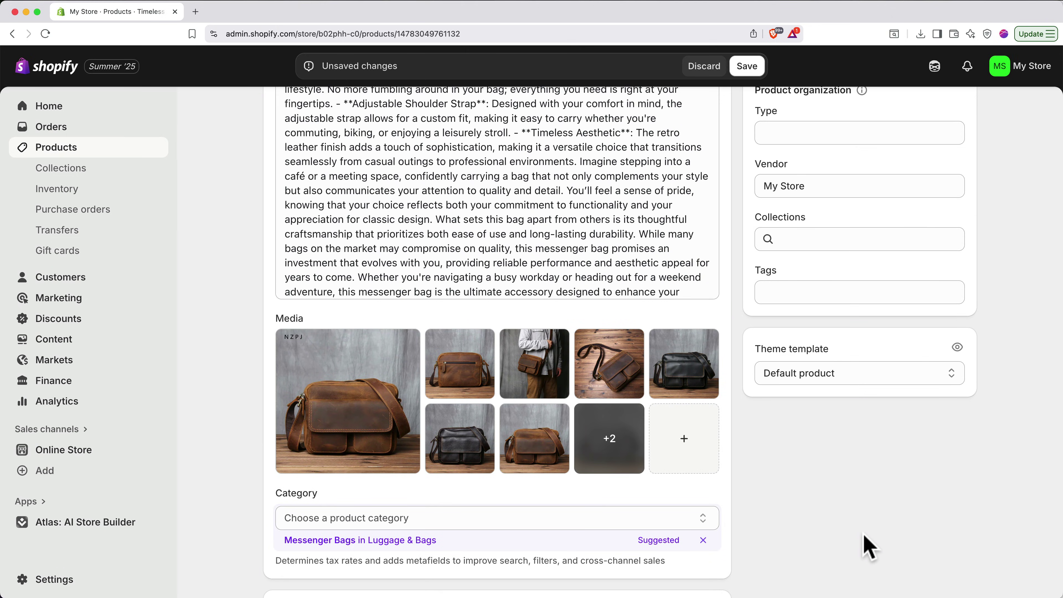
# - Move the wooden-table photo into the first slot as the featured image, then open Atlas
pyautogui.click(622, 463)
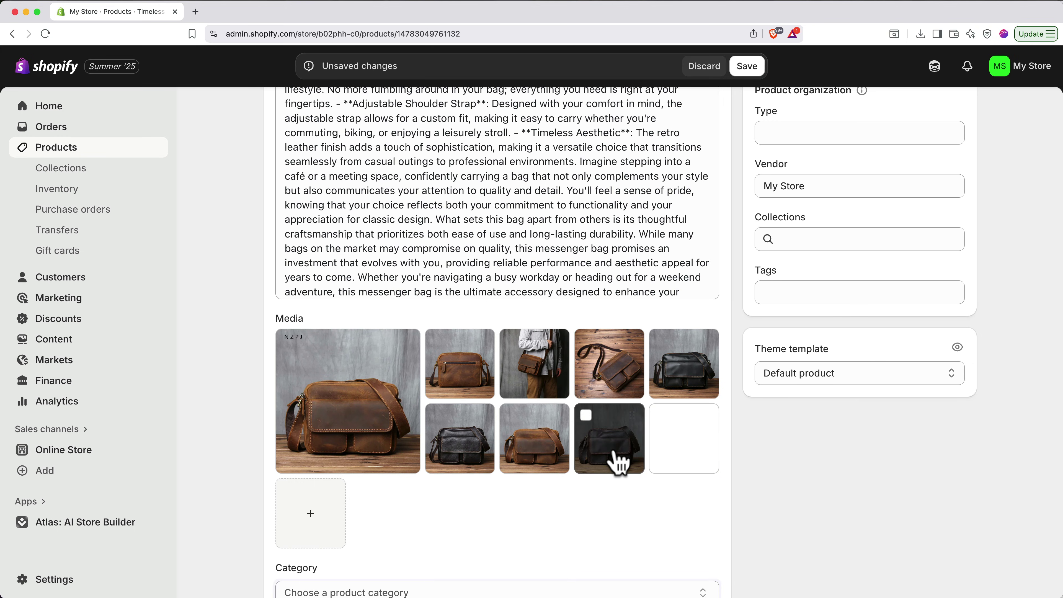
pyautogui.moveTo(681, 456); pyautogui.dragTo(332, 423)
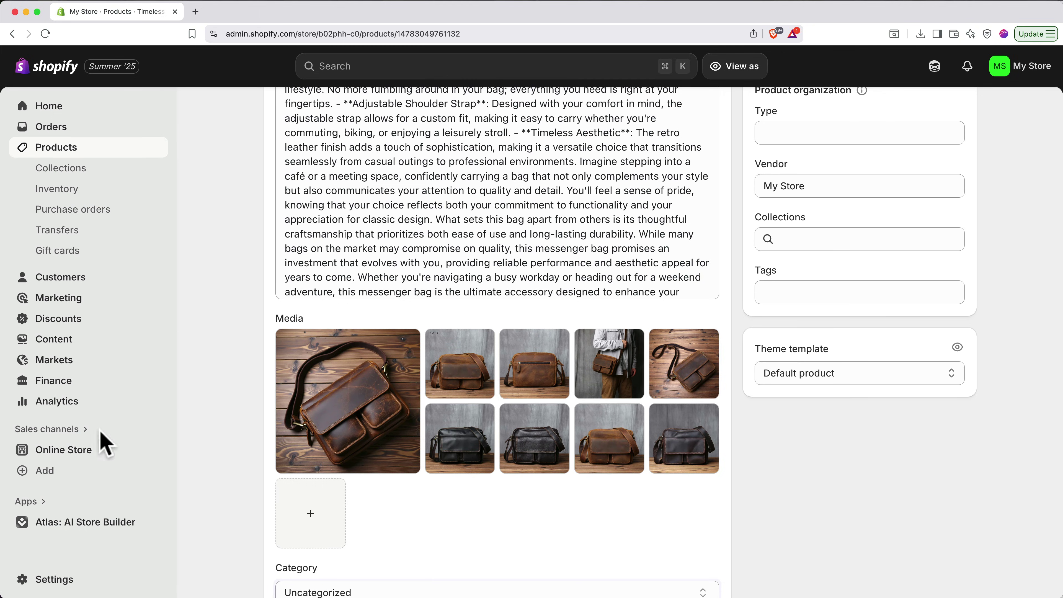
pyautogui.click(106, 525)
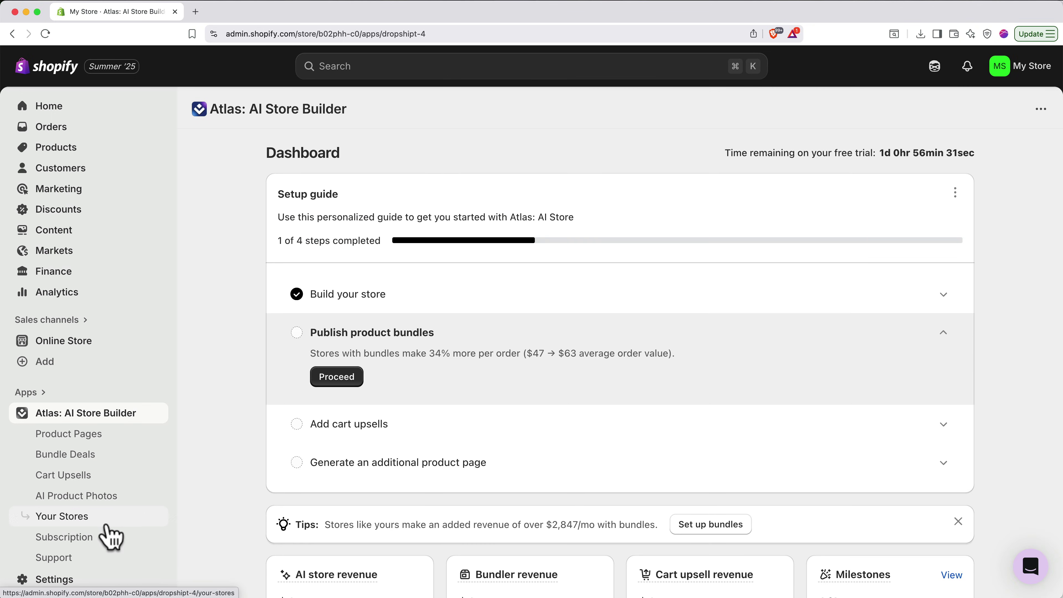
# - Create a new bundle in Atlas Bundle Deals from the Volume Discount template
pyautogui.click(87, 462)
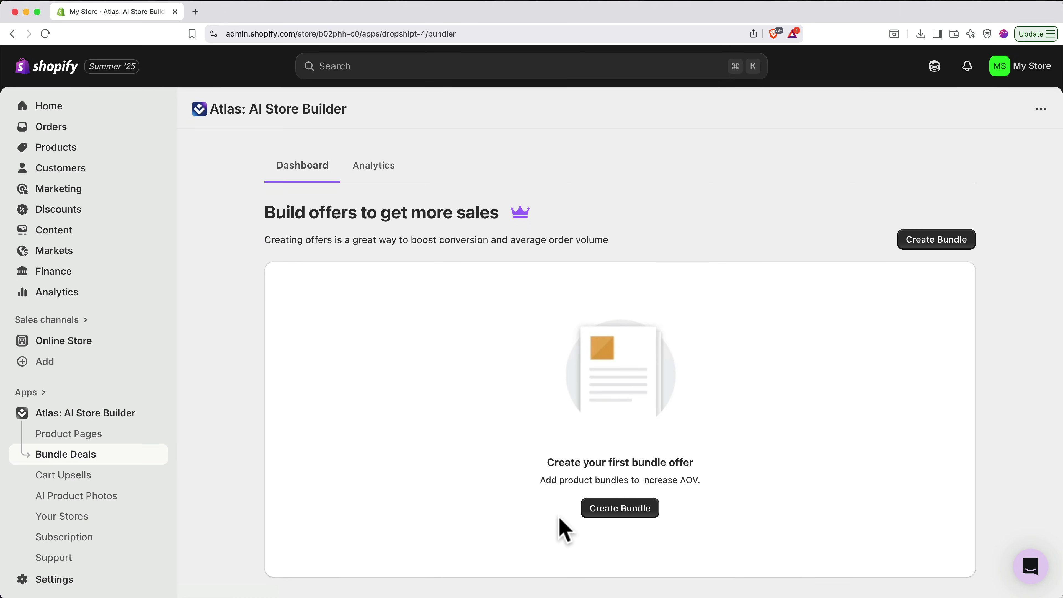
pyautogui.click(591, 510)
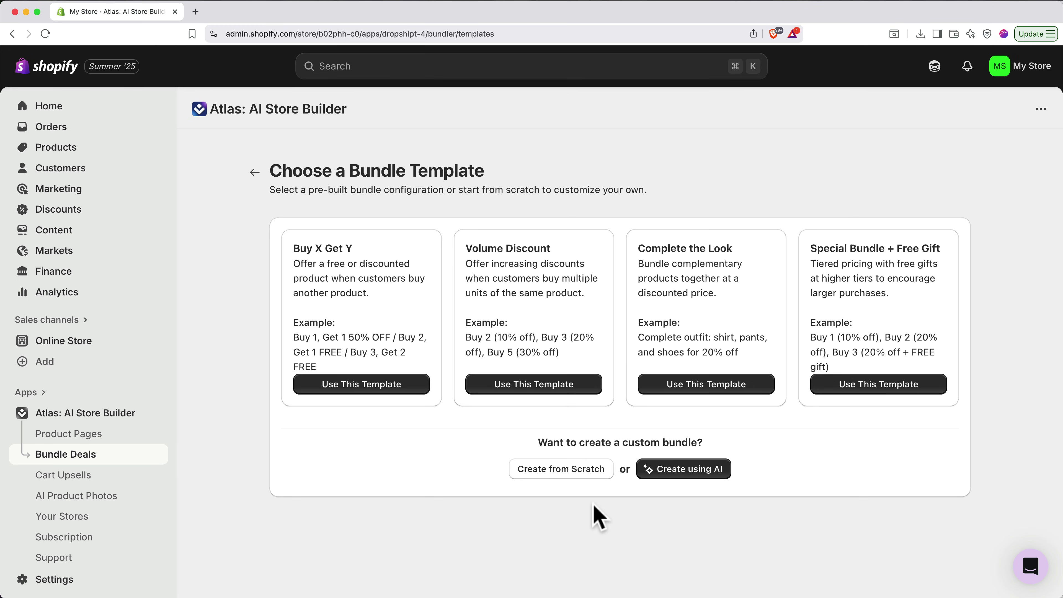
pyautogui.click(551, 392)
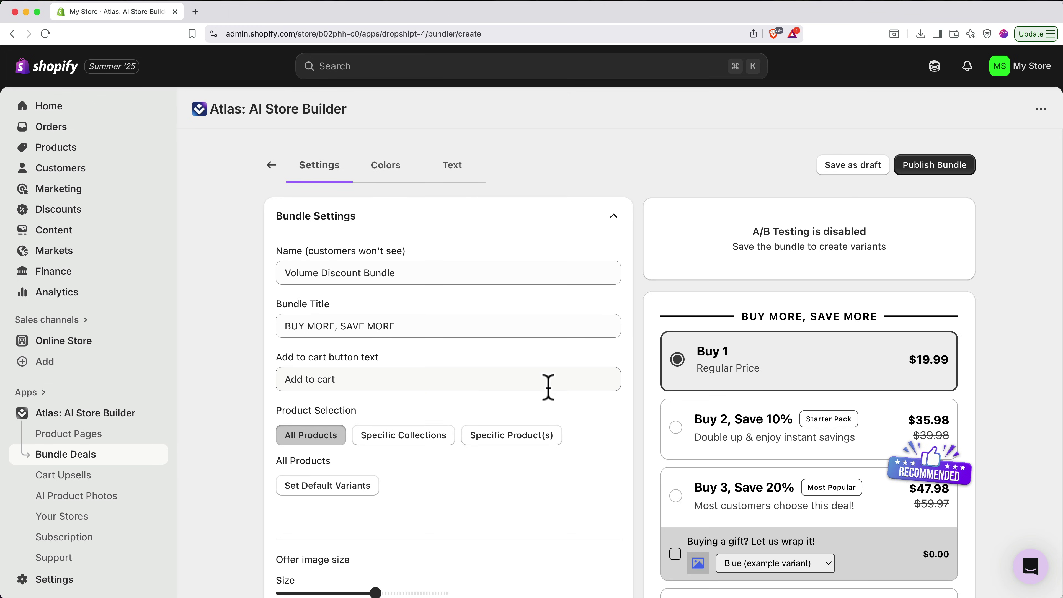
# - Rename the bundle to 'Messenger Bag Volume Discount Bundle'
pyautogui.click(282, 273)
pyautogui.write('Messe')
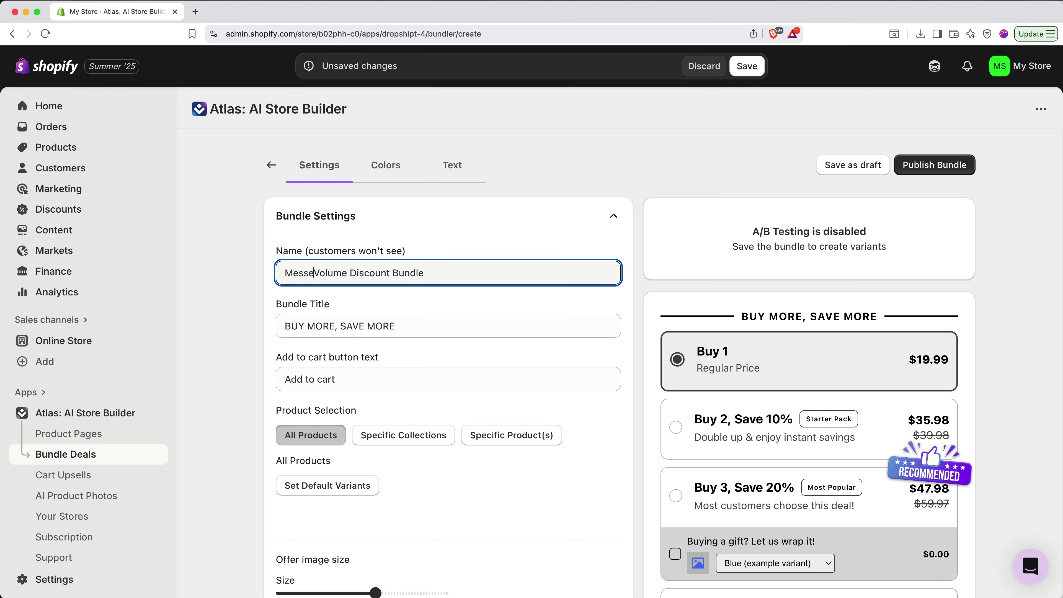
pyautogui.write('nger Bag')
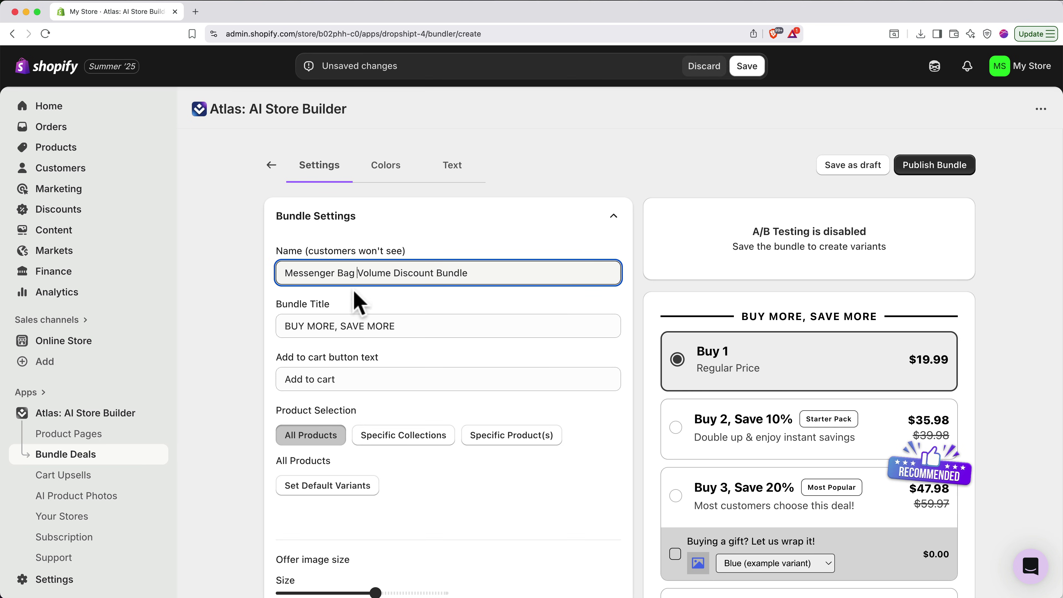
pyautogui.scroll(-5, 427, 408)
pyautogui.scroll(-12, 429, 413)
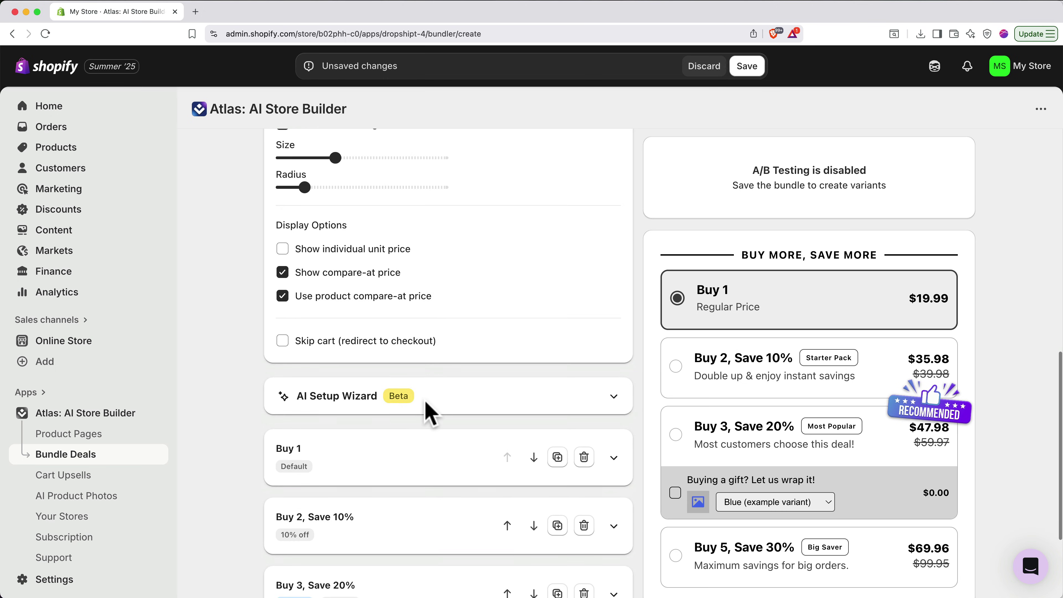
# - In the AI Setup Wizard, add the Timeless Retro Leather Messenger Bag and set COGS to 70
pyautogui.click(401, 403)
pyautogui.scroll(-6, 401, 401)
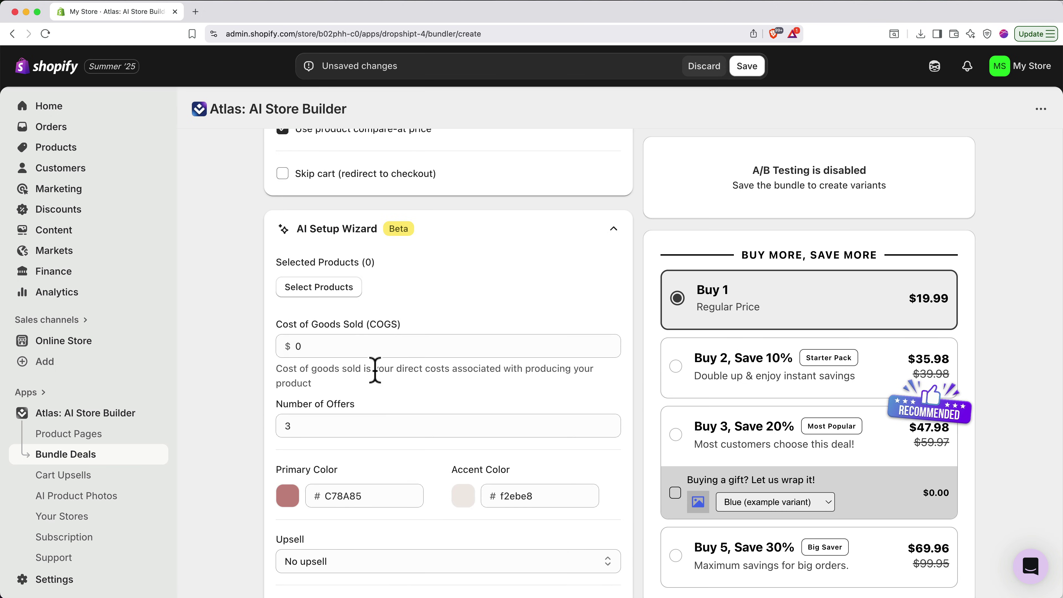
pyautogui.click(335, 293)
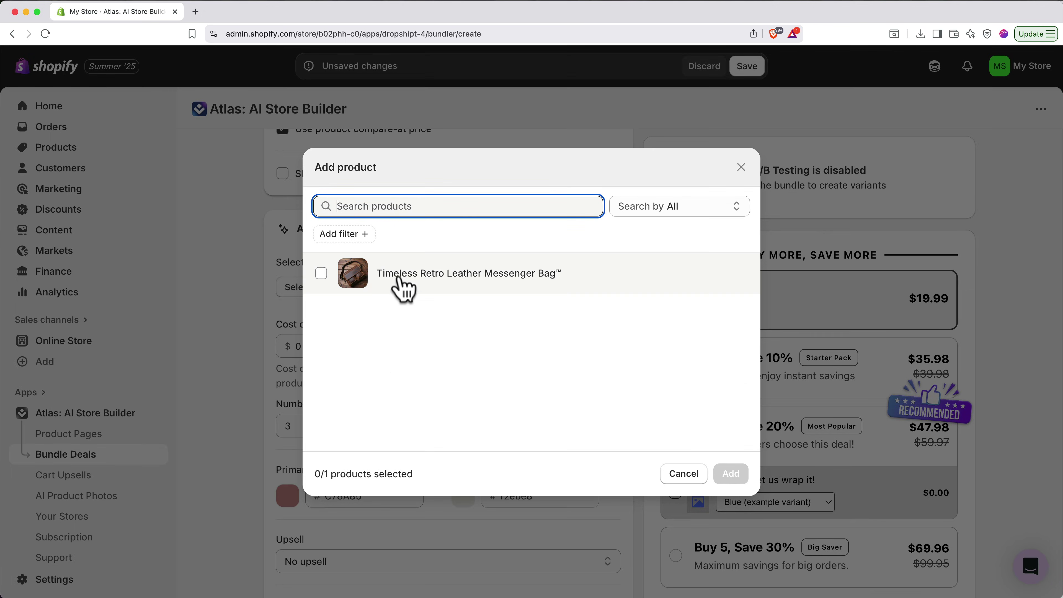
pyautogui.click(426, 277)
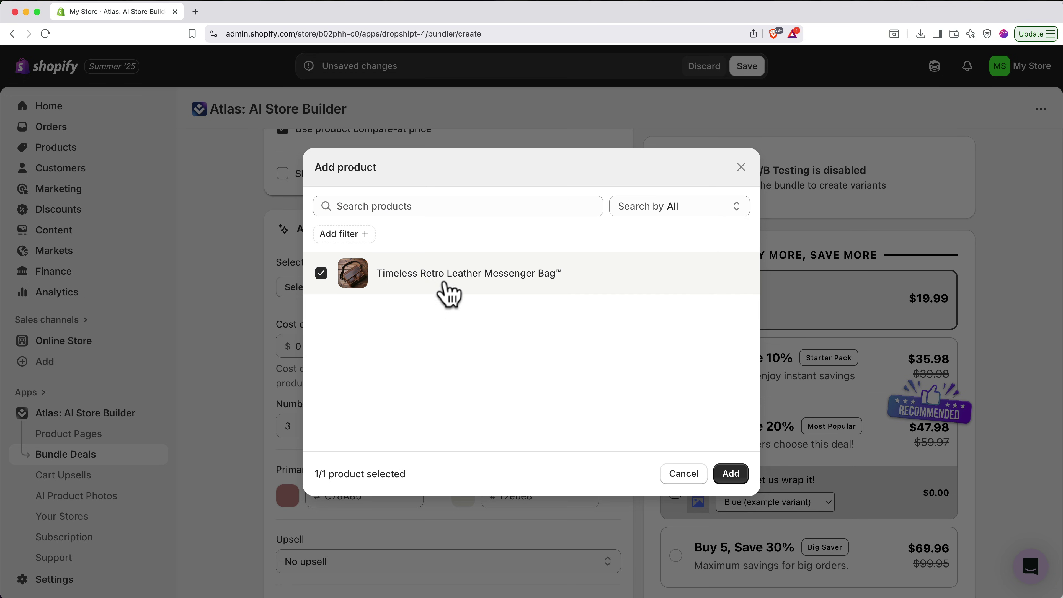
pyautogui.click(731, 474)
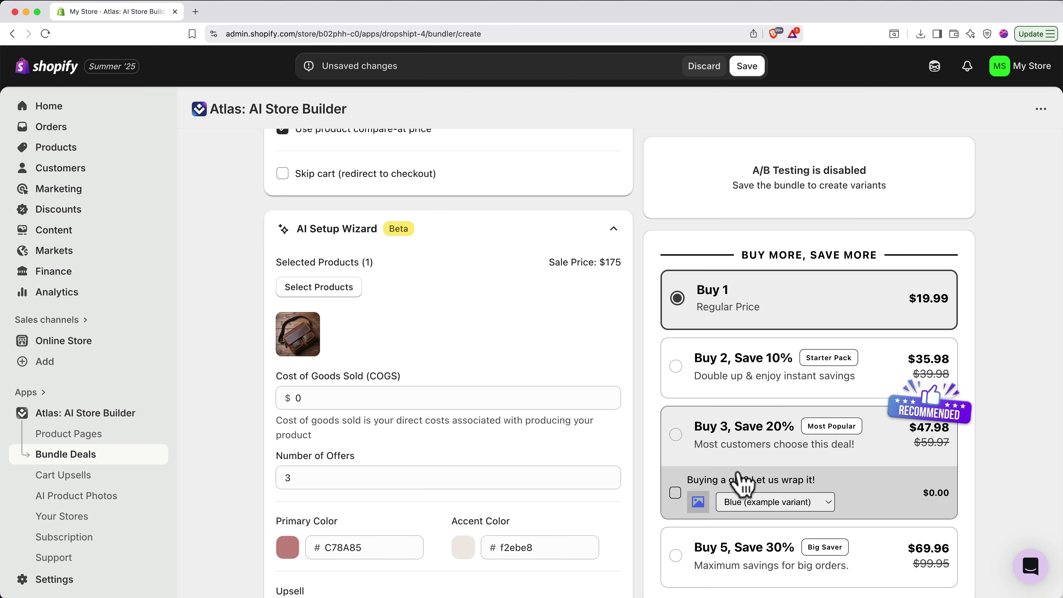
pyautogui.click(574, 399)
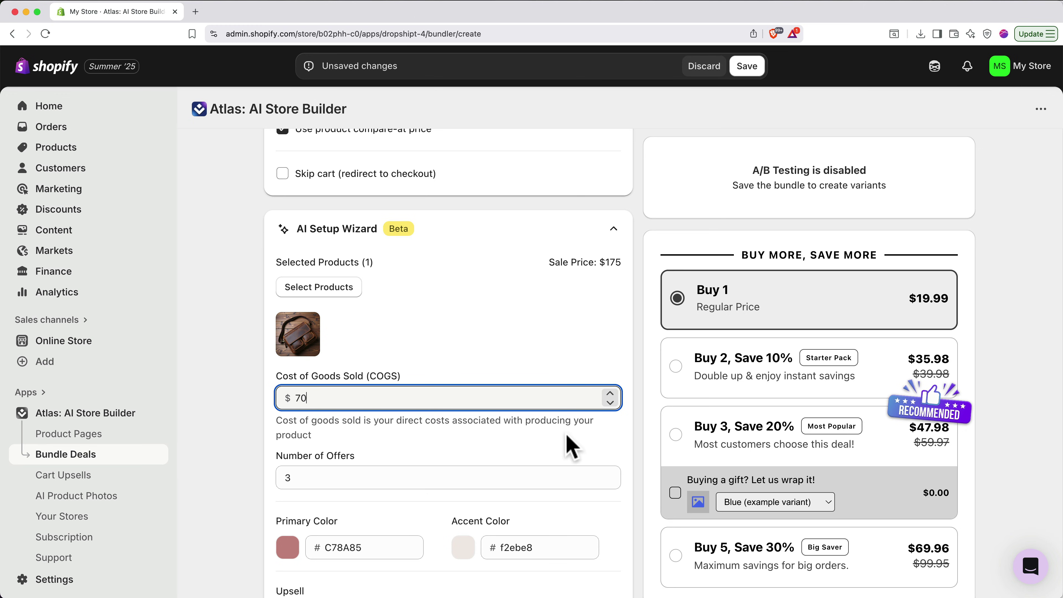
pyautogui.scroll(-5, 569, 454)
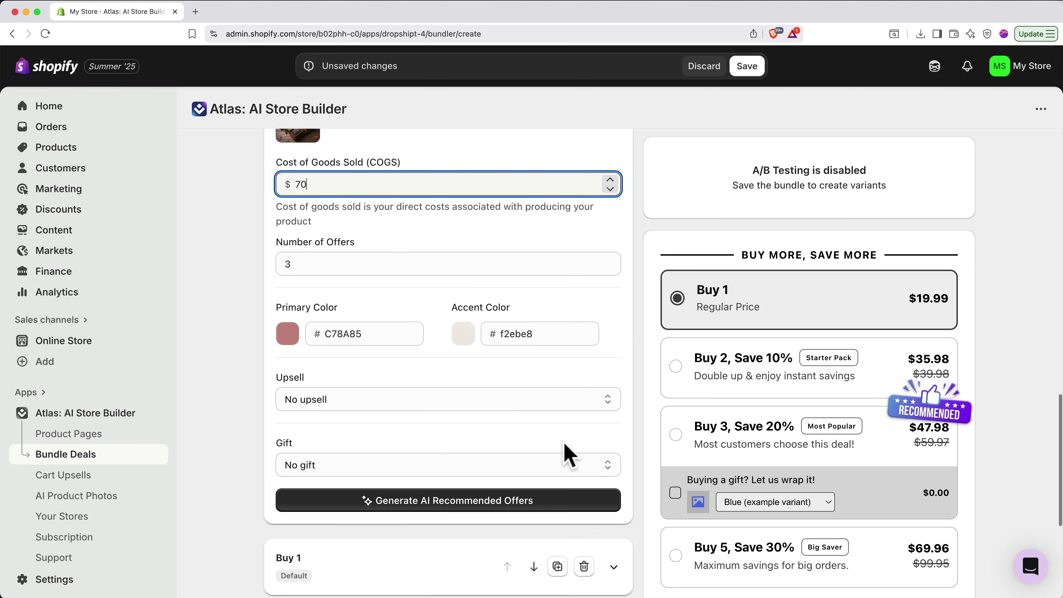
# - Generate AI offers Buy 1, 2 and 3 ($175, $330, $465), review Buy 1, and publish the bundle
pyautogui.click(532, 508)
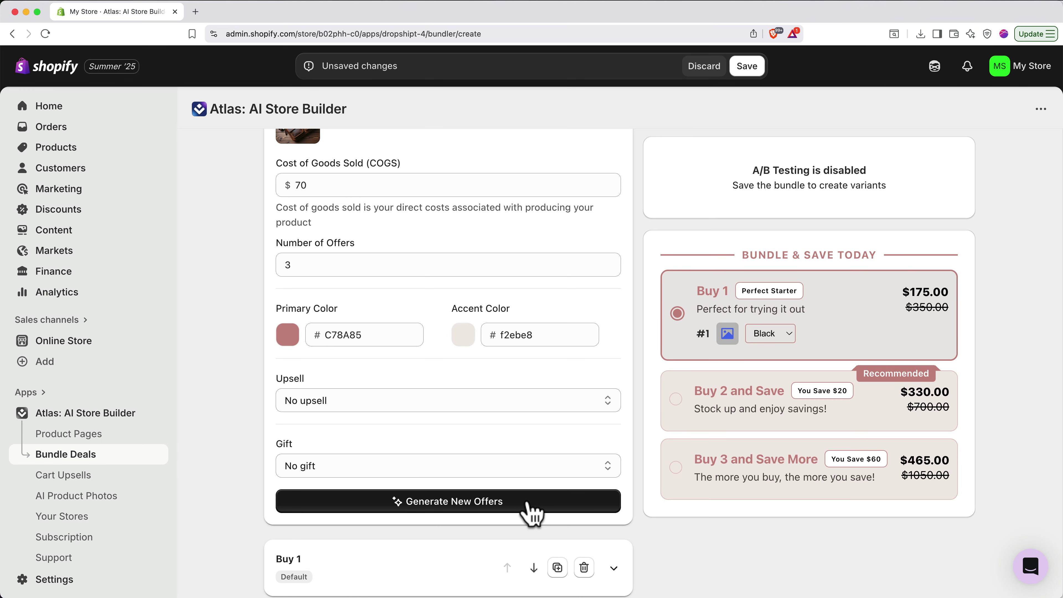
pyautogui.scroll(-5, 530, 511)
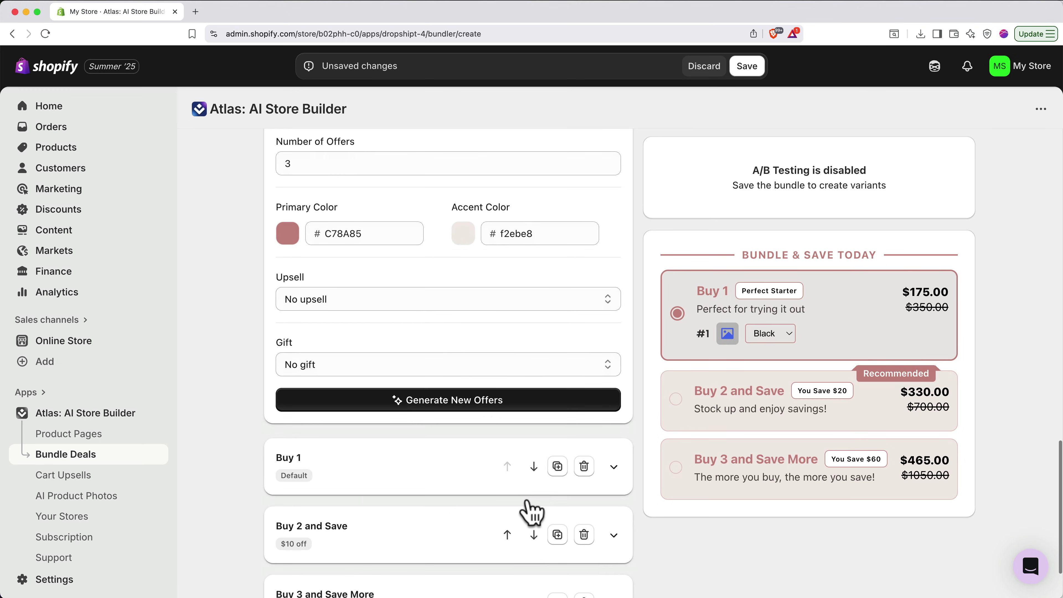
pyautogui.click(416, 396)
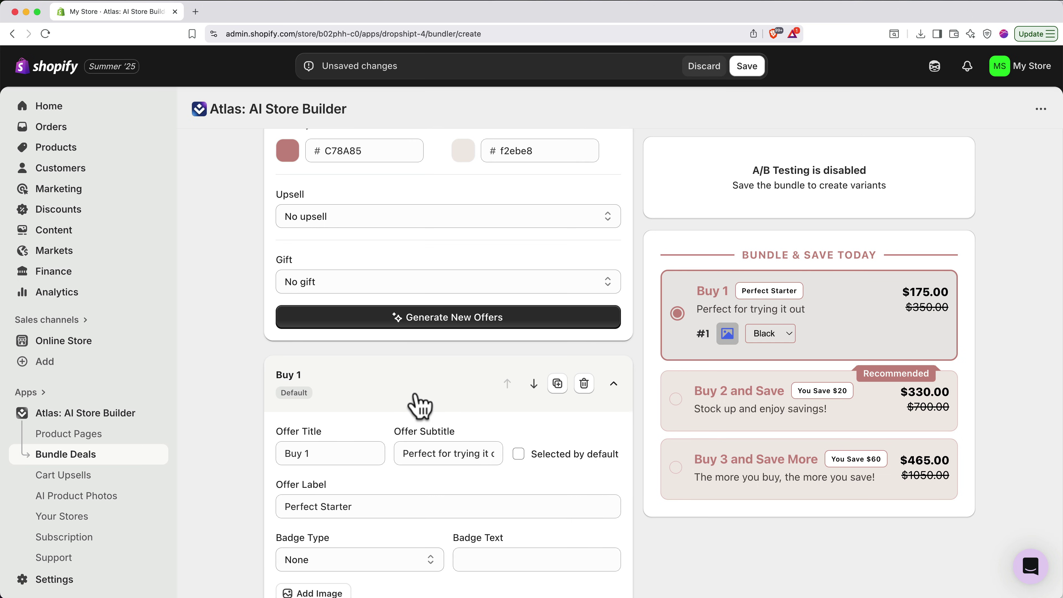
pyautogui.scroll(15, 420, 404)
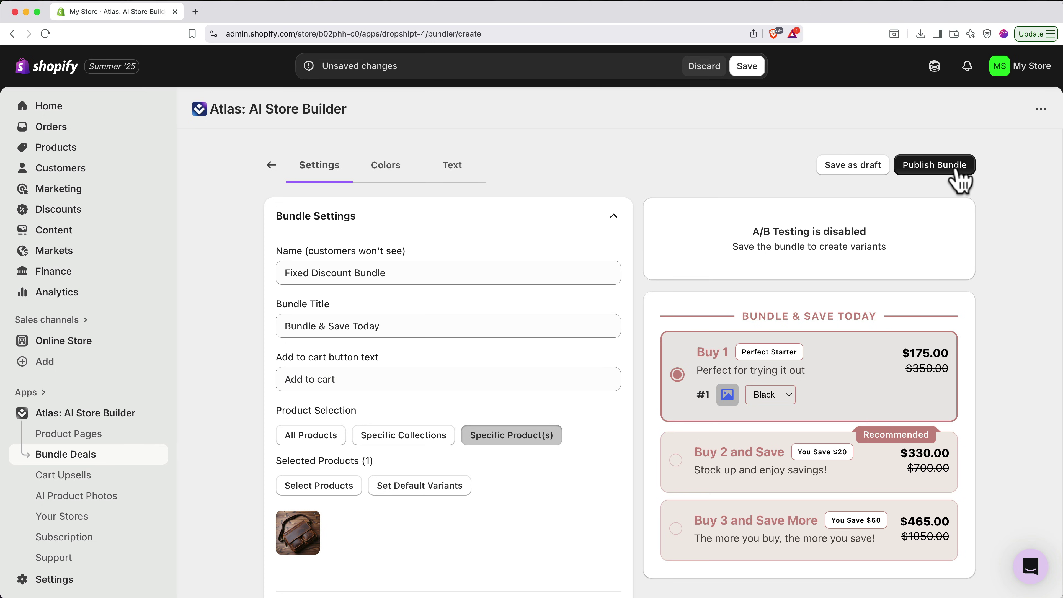
pyautogui.click(956, 168)
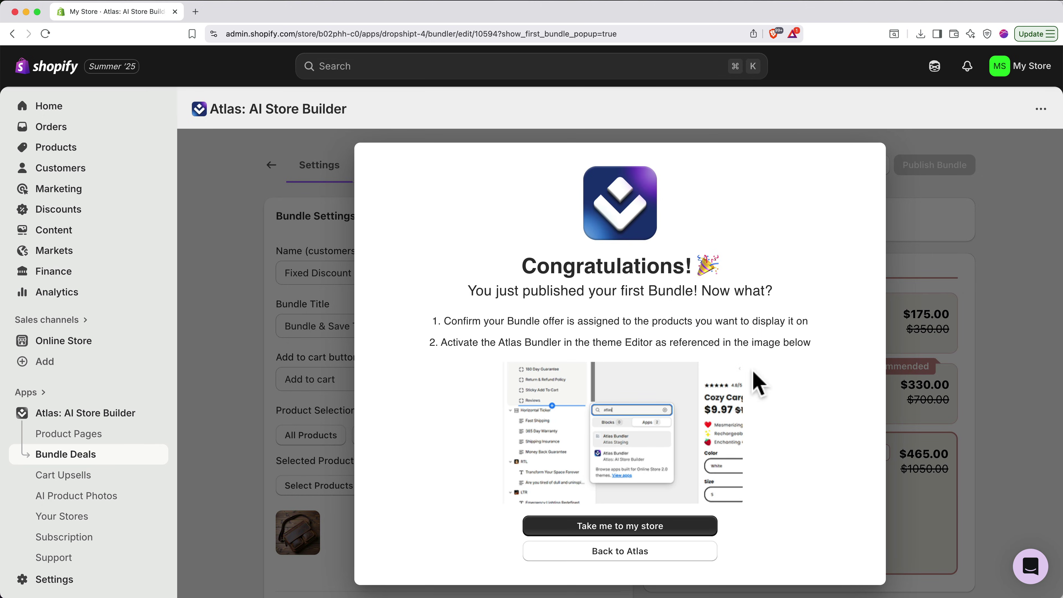
# - Open the current theme's Default product template in the theme editor
pyautogui.click(653, 527)
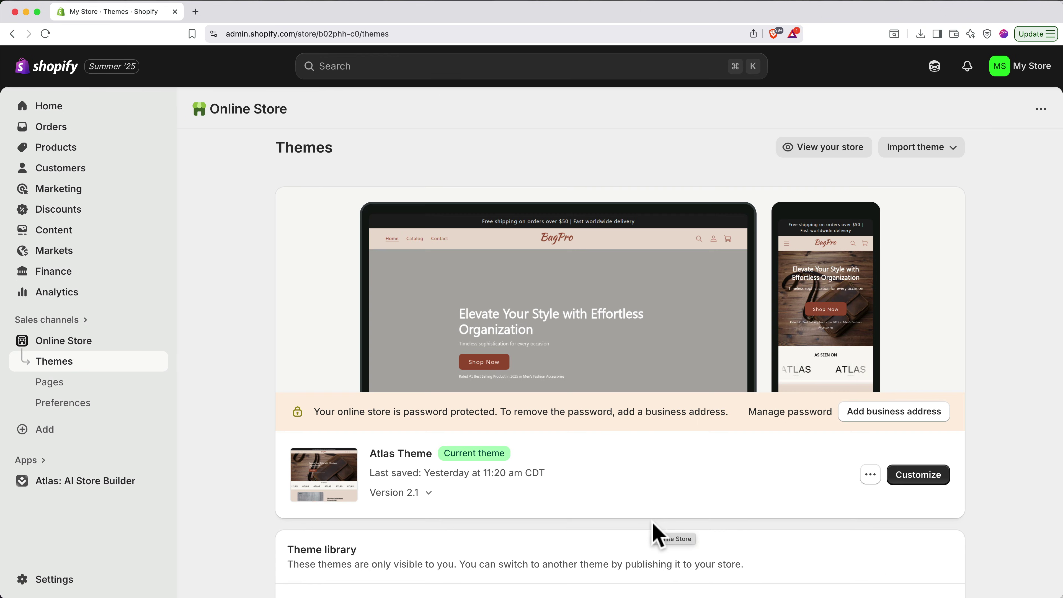
pyautogui.click(912, 475)
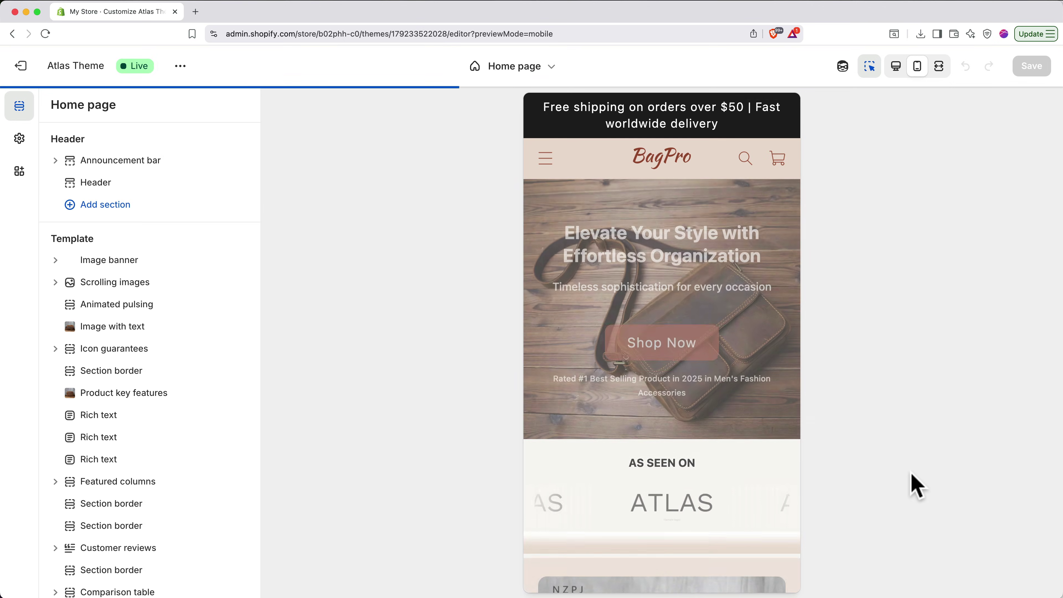
pyautogui.click(530, 78)
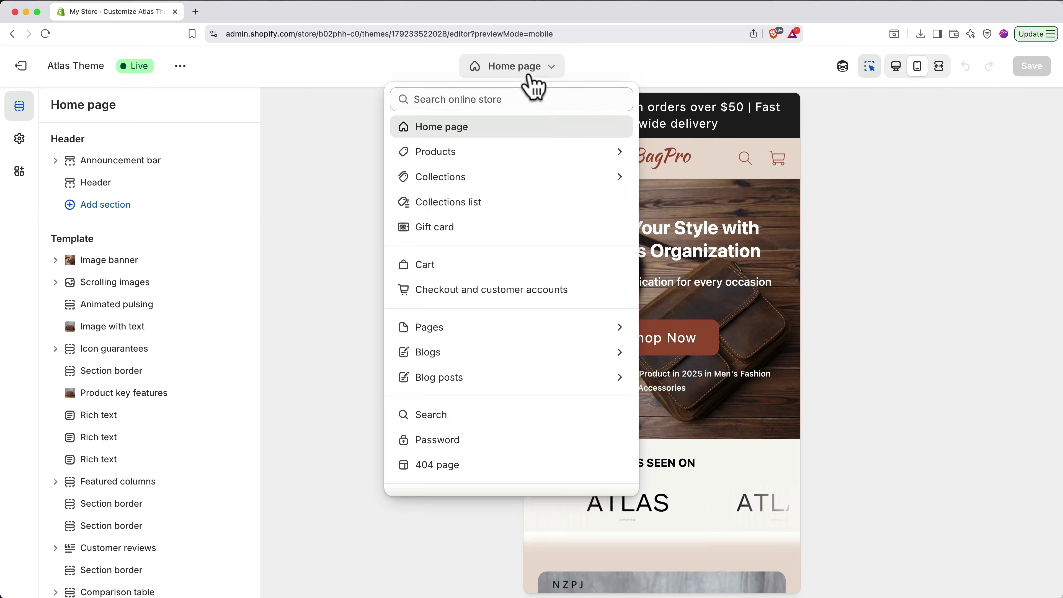
pyautogui.click(532, 153)
pyautogui.click(535, 178)
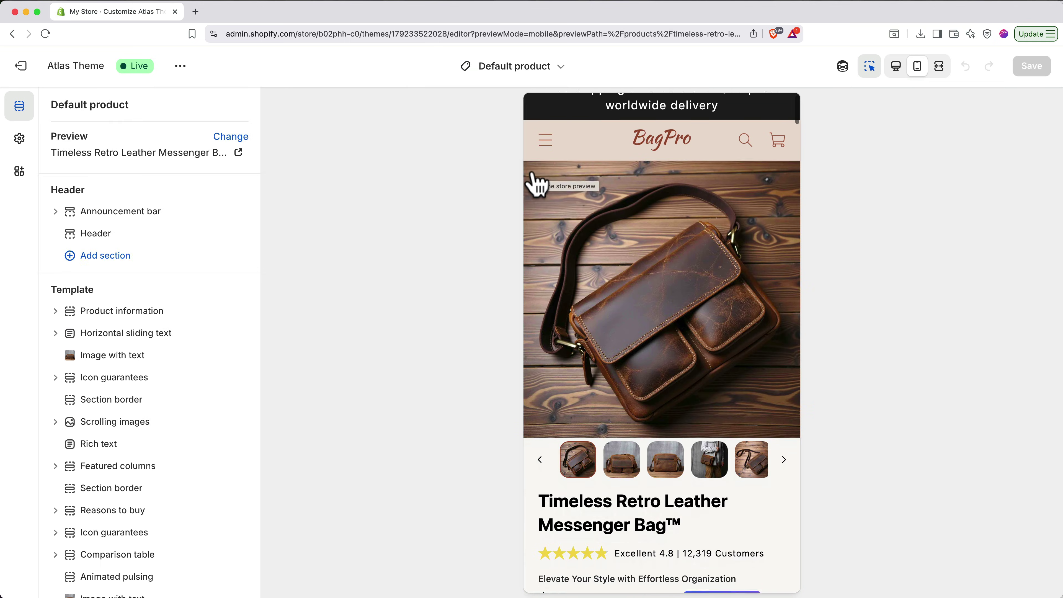
pyautogui.scroll(-10, 532, 182)
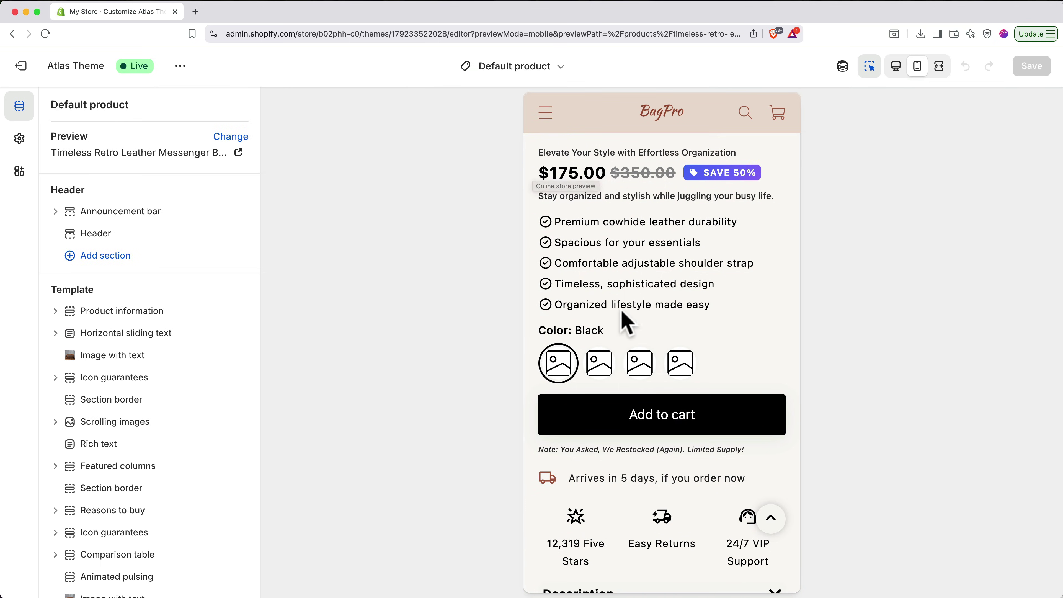
# - Insert the Atlas Bundler app block above Add to cart and save the theme
pyautogui.click(662, 385)
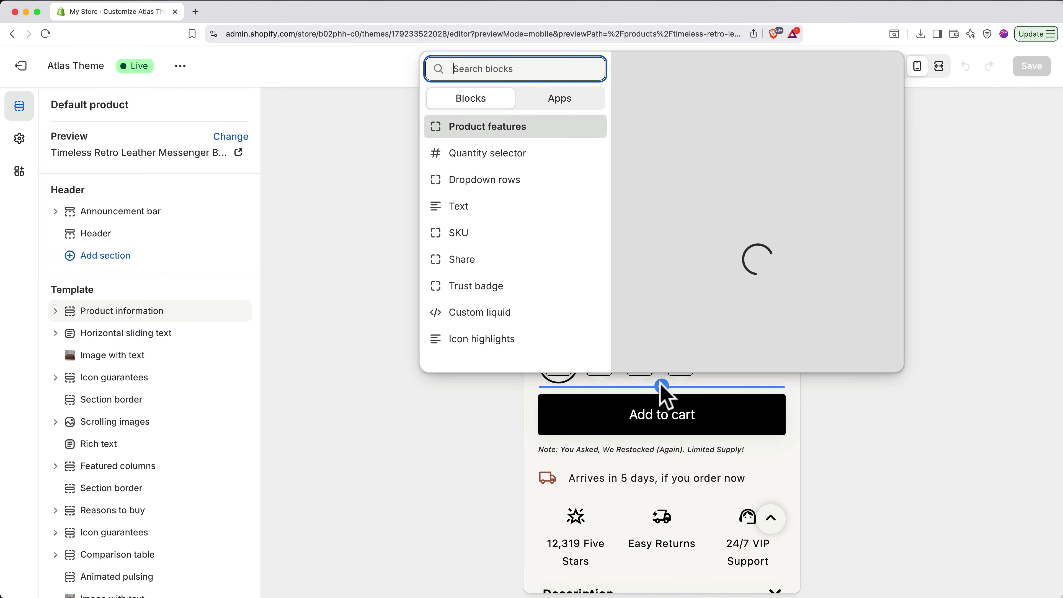
pyautogui.click(564, 107)
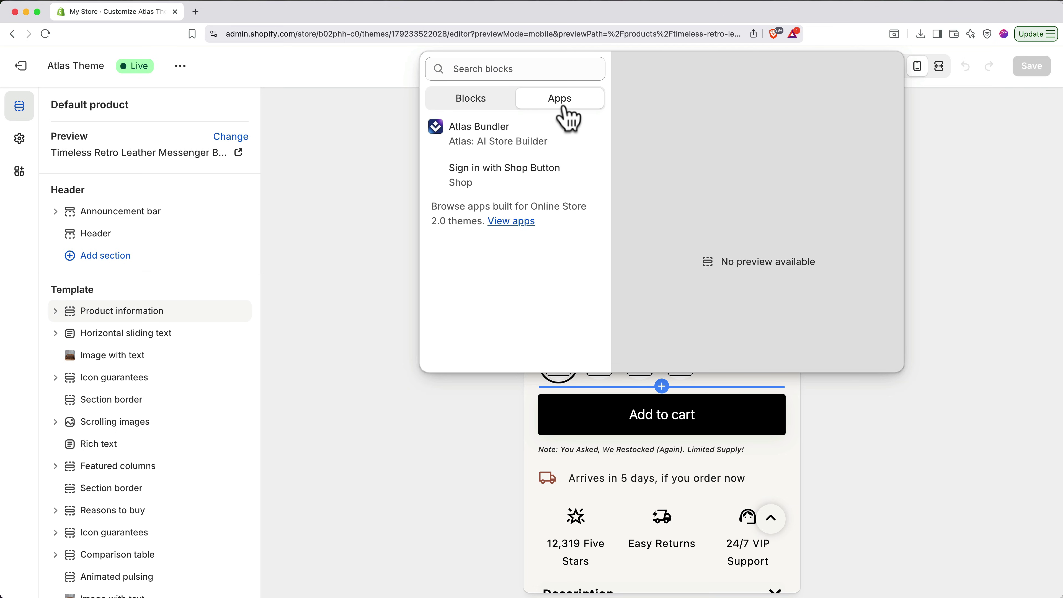
pyautogui.click(521, 142)
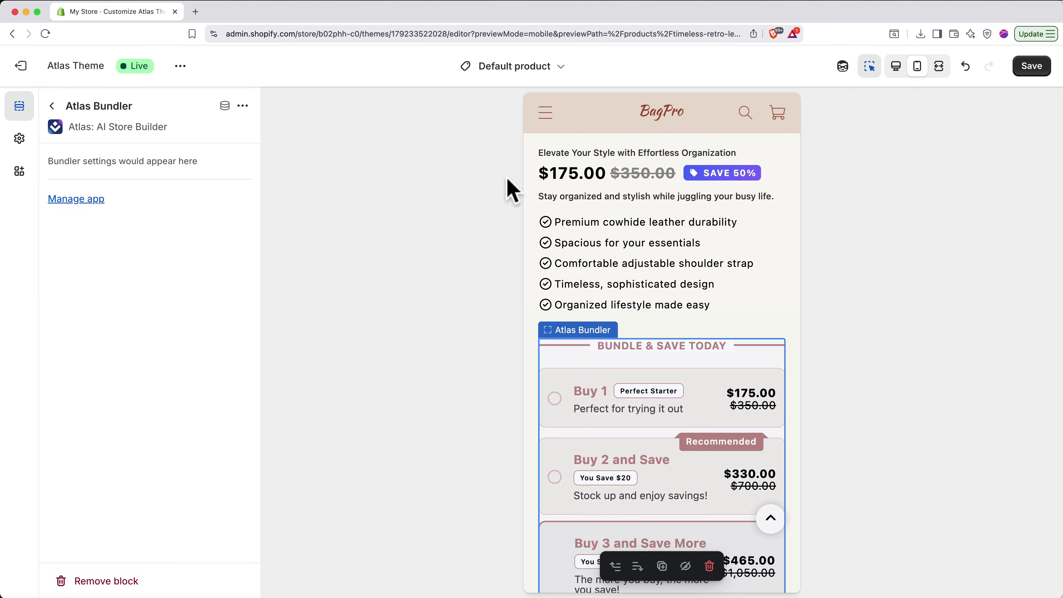
pyautogui.scroll(-5, 569, 238)
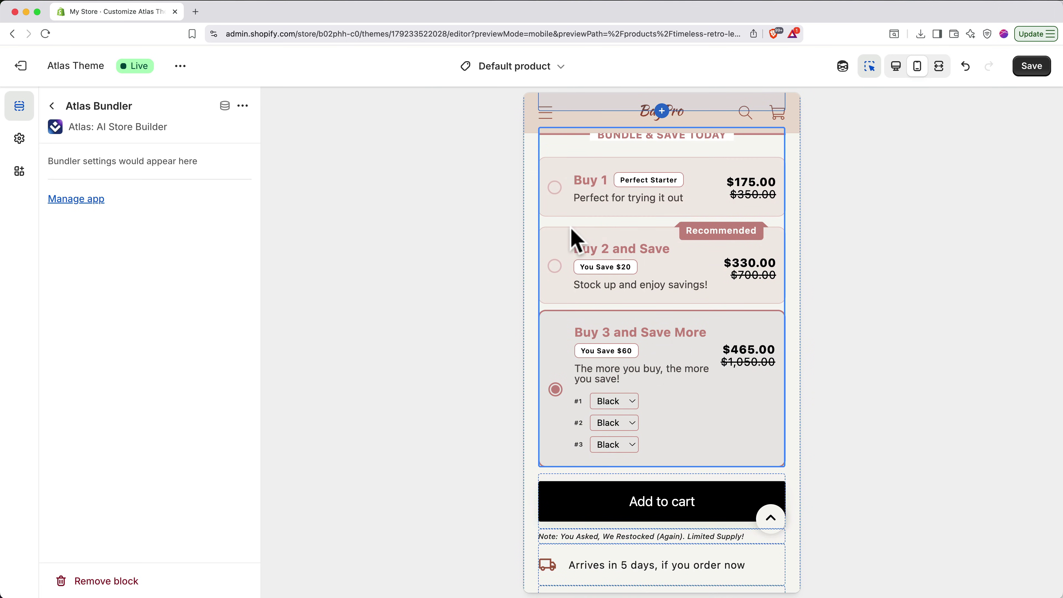
pyautogui.click(1030, 68)
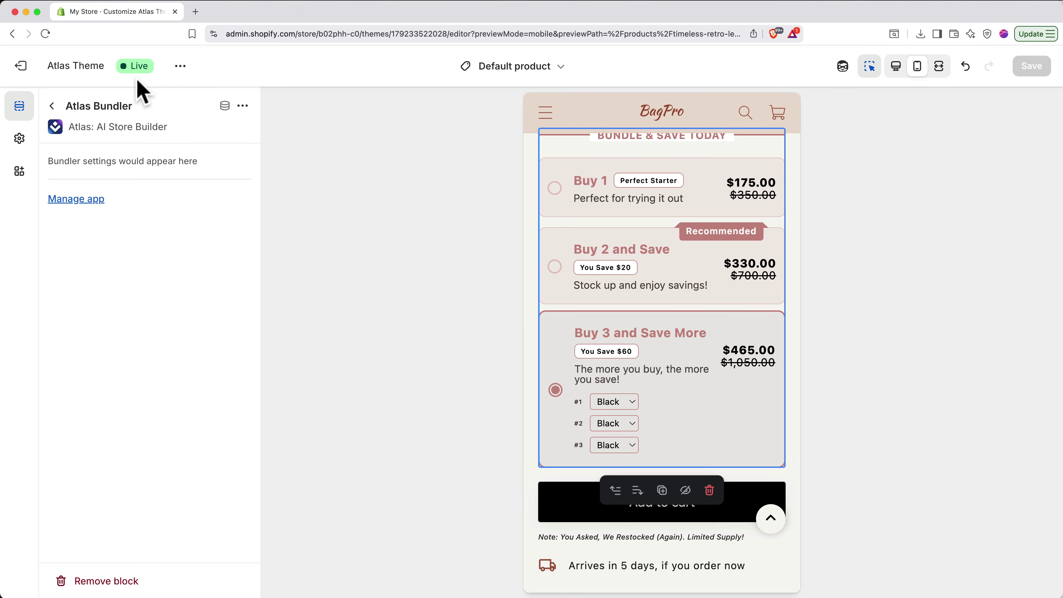
# - Leave the theme editor and activate Shopify Payments from the admin home page
pyautogui.click(21, 67)
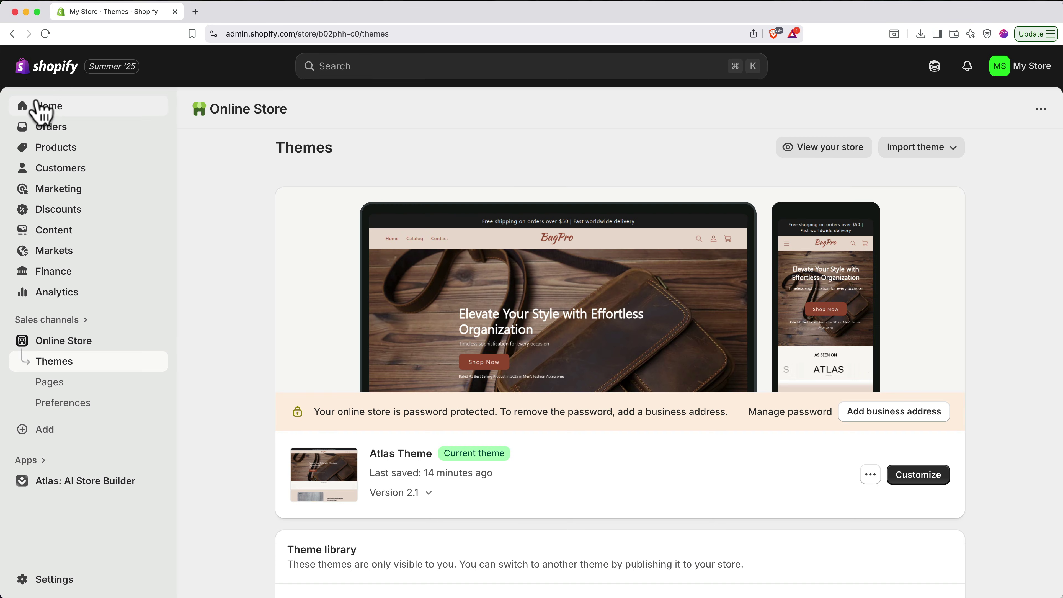
pyautogui.click(41, 111)
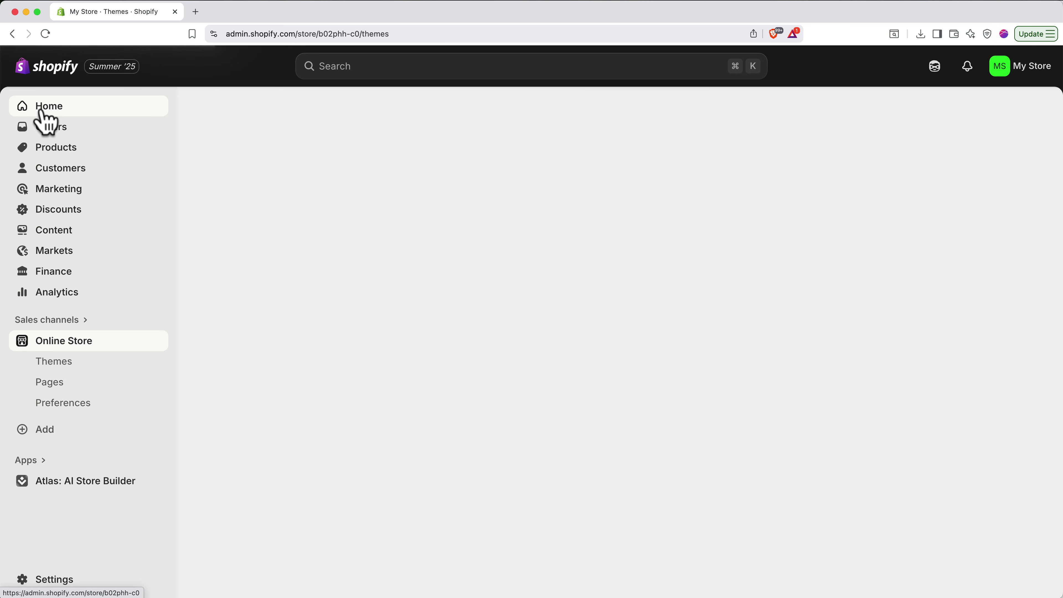
pyautogui.scroll(-3, 268, 292)
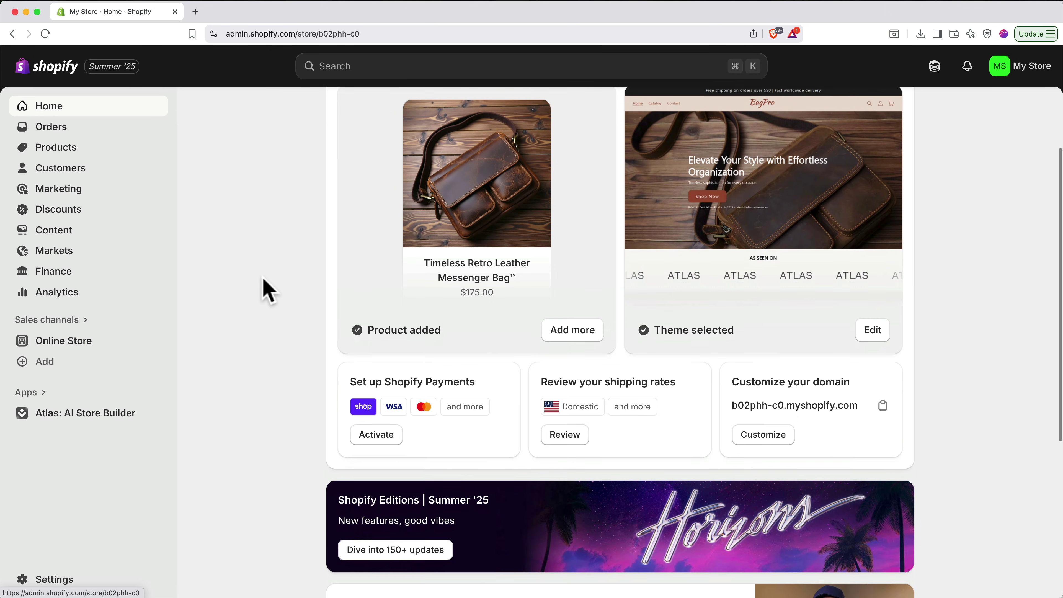
pyautogui.click(368, 433)
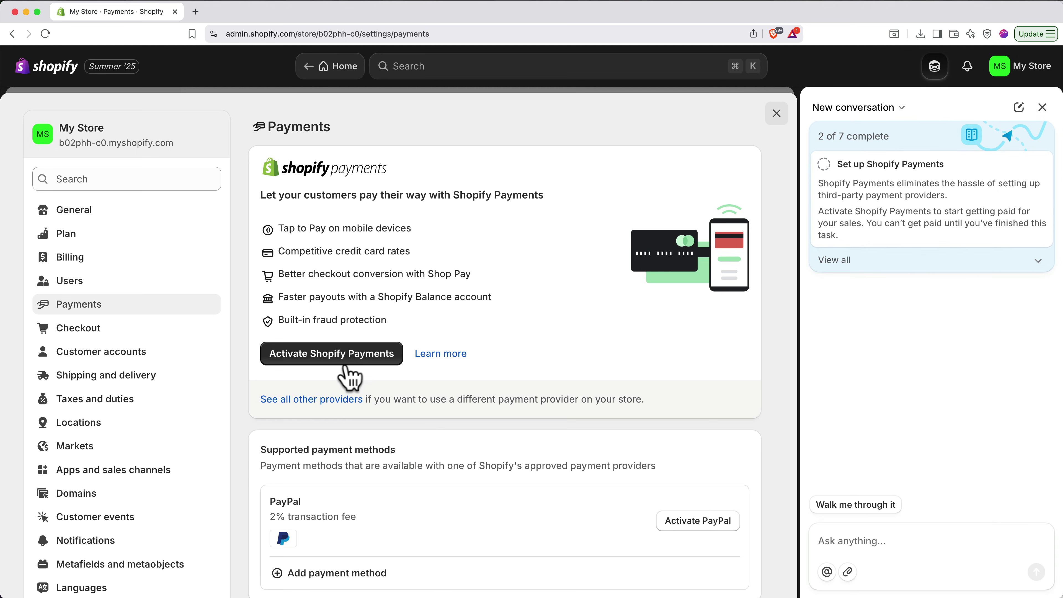
pyautogui.click(347, 364)
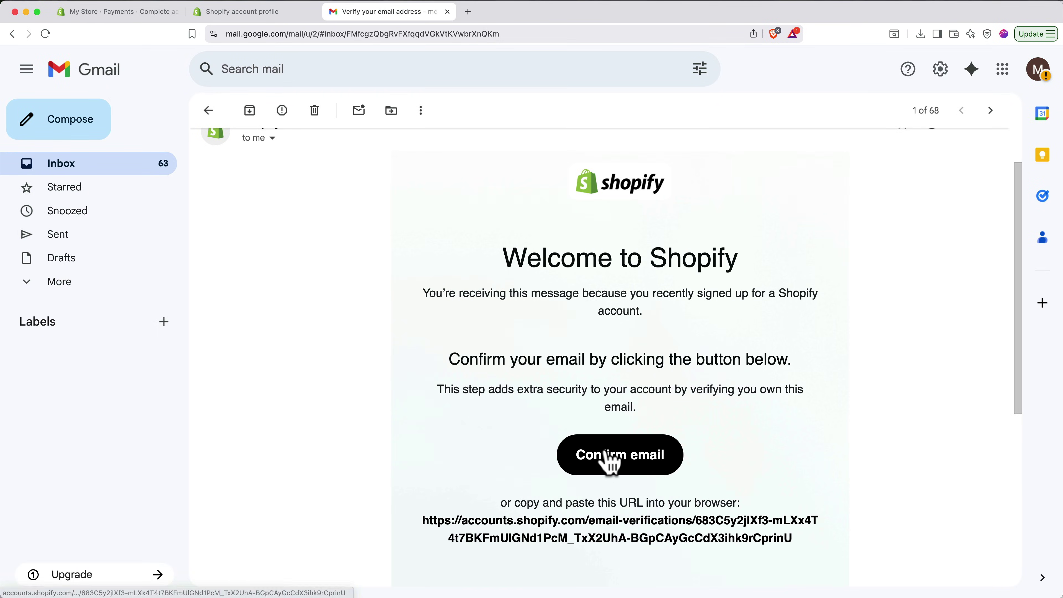
# - Confirm the Shopify account email via the Confirm email button in the Welcome message
pyautogui.click(609, 455)
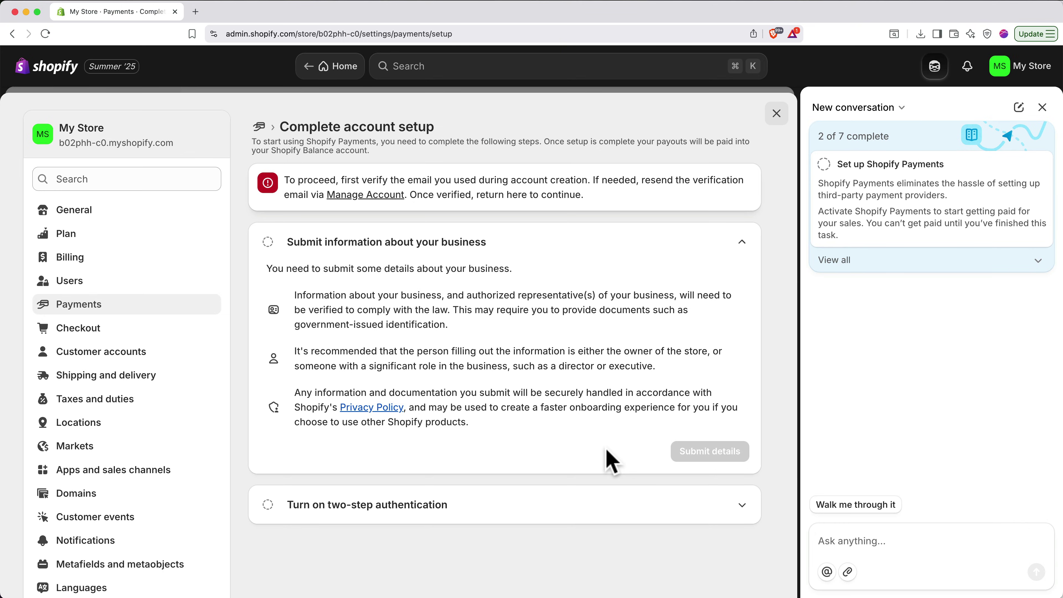
# - Reload the setup page and submit BagPro's business details for Shopify Payments verification
pyautogui.click(46, 34)
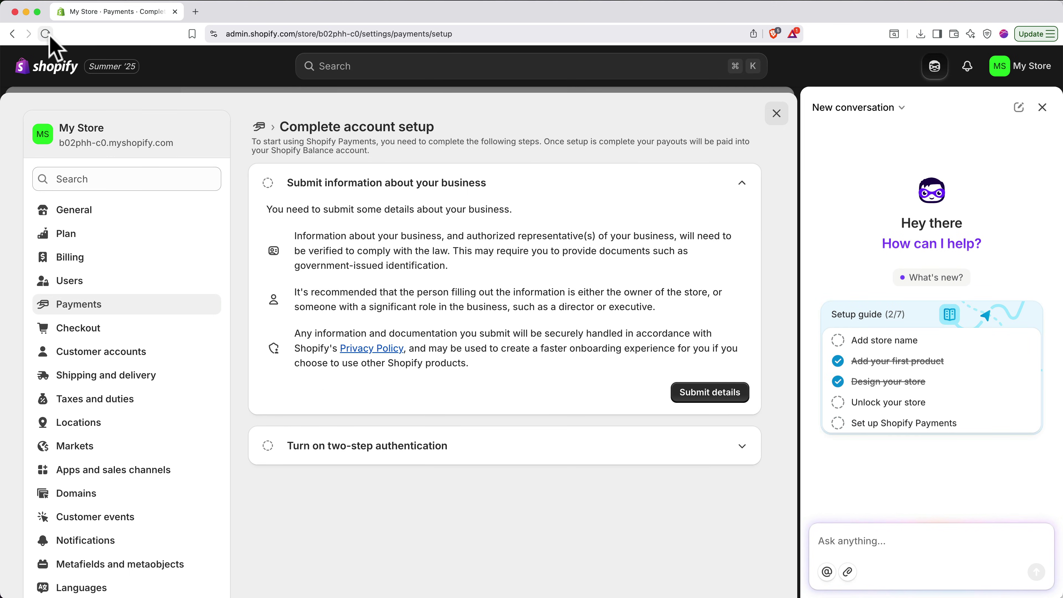
pyautogui.click(689, 389)
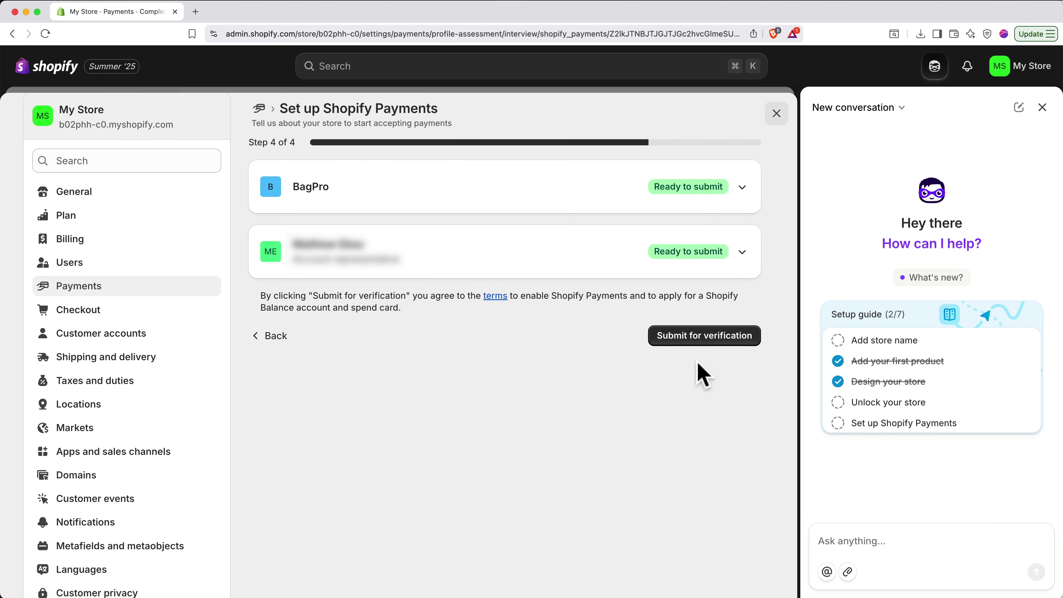
pyautogui.click(703, 344)
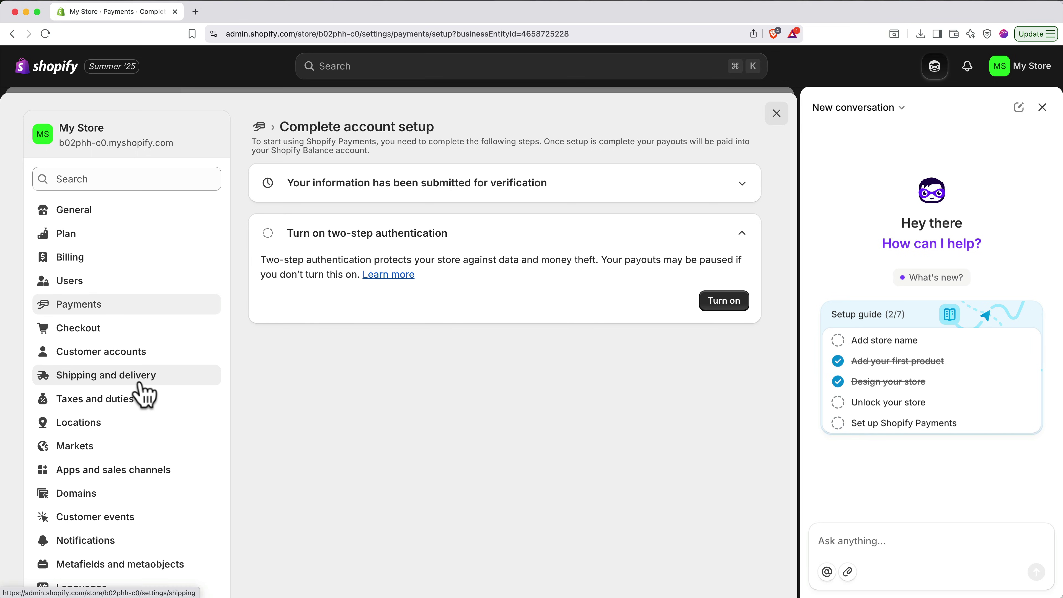
# - Open the free Economy rate in the General shipping rates profile for editing
pyautogui.click(142, 395)
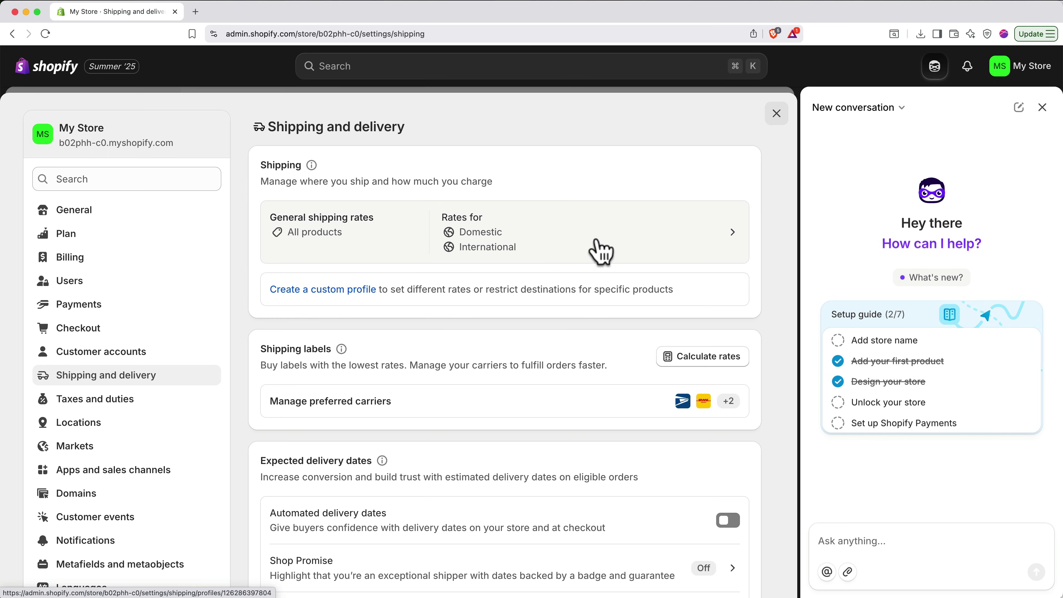
pyautogui.click(601, 251)
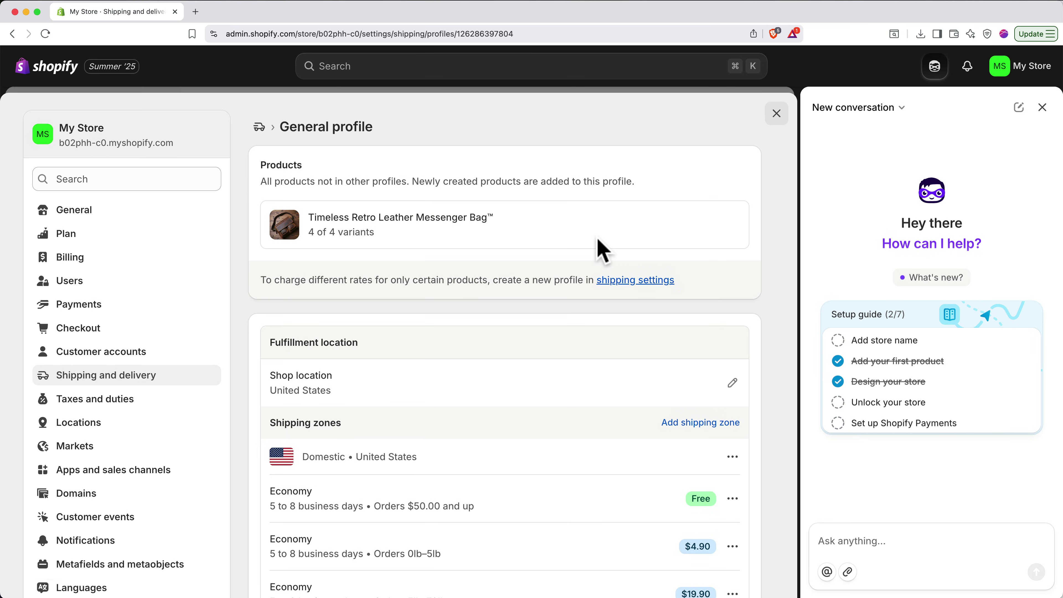
pyautogui.scroll(-5, 601, 252)
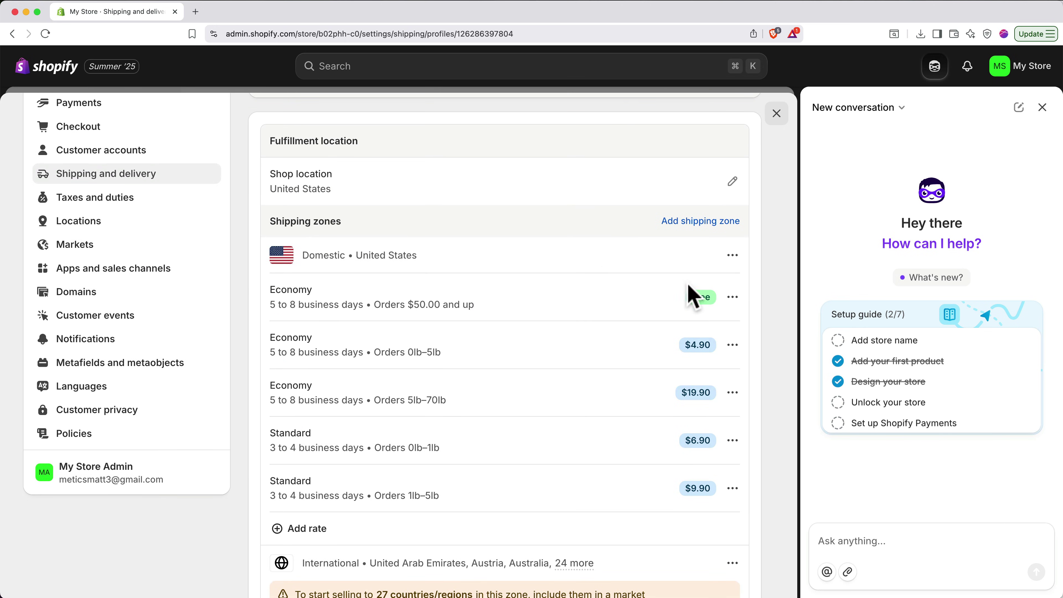
pyautogui.click(733, 298)
pyautogui.click(726, 333)
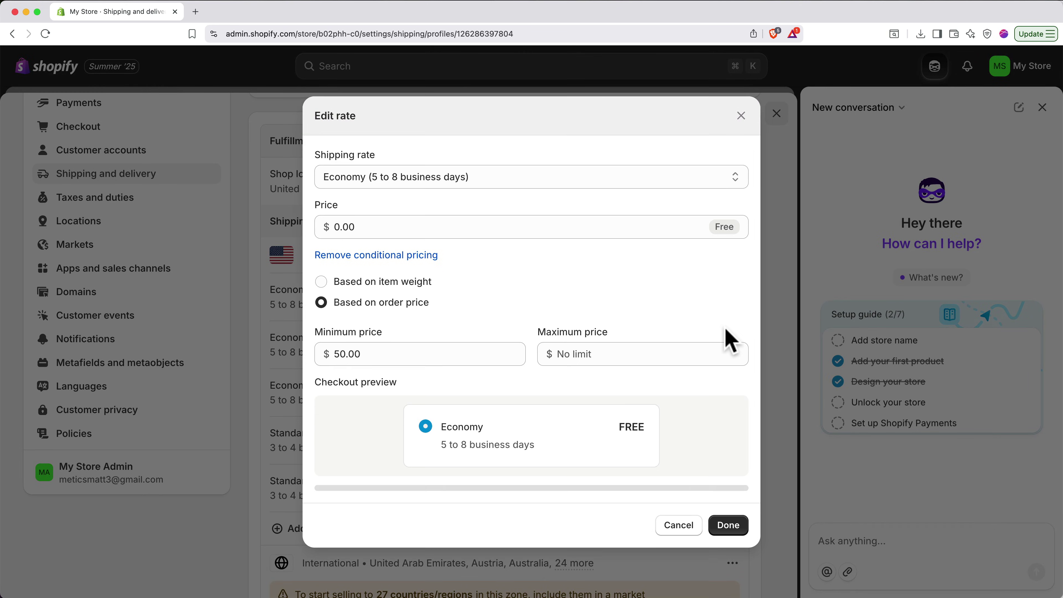
# - Make it a custom rate named 'Free' with delivery '12 to 20 business days'
pyautogui.click(506, 186)
pyautogui.click(502, 198)
pyautogui.click(503, 192)
pyautogui.write('Free')
pyautogui.click(505, 235)
pyautogui.write('12 to 20 business days')
pyautogui.scroll(-1, 607, 377)
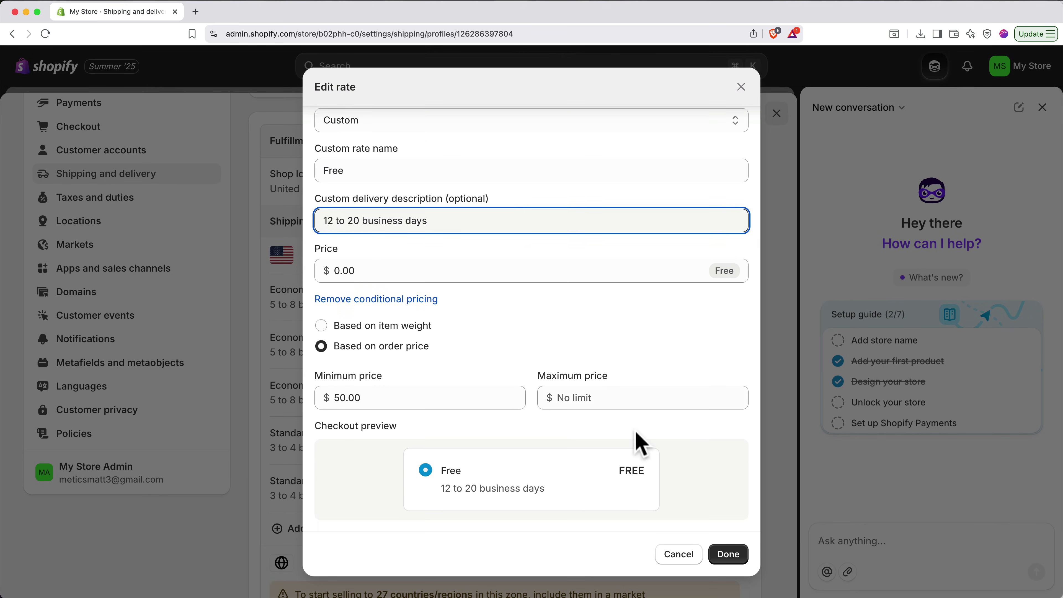
pyautogui.click(729, 554)
# - Start an International shipping zone, then discard it without creating it
pyautogui.scroll(-2, 711, 563)
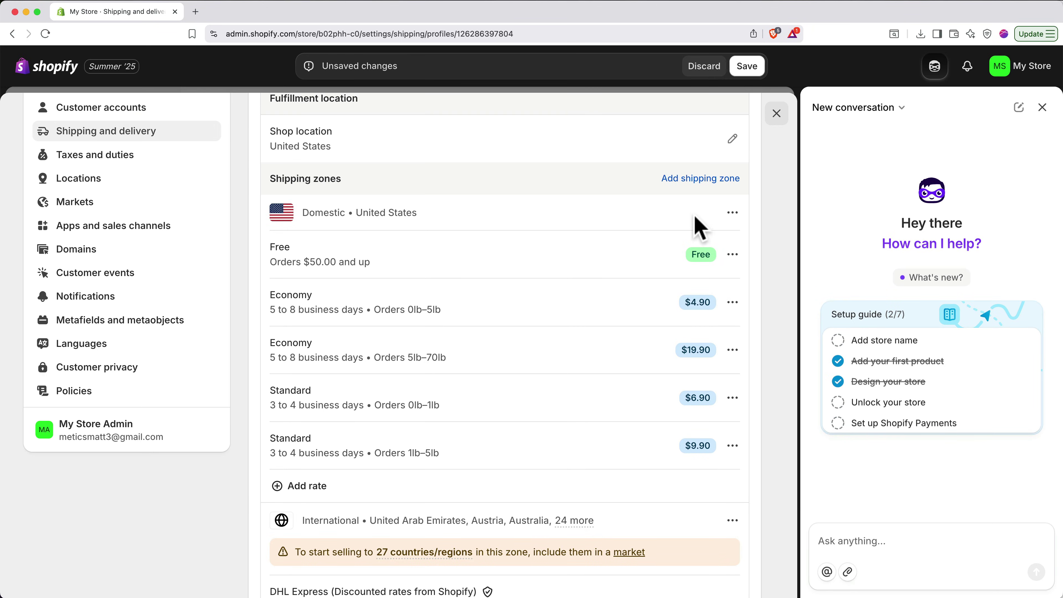
pyautogui.click(690, 179)
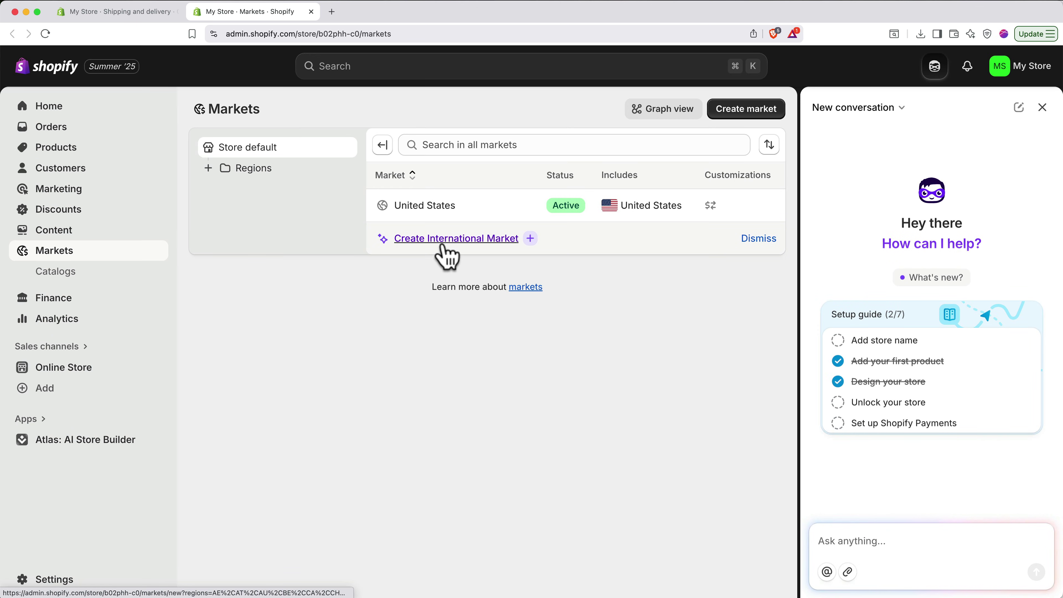
pyautogui.click(436, 242)
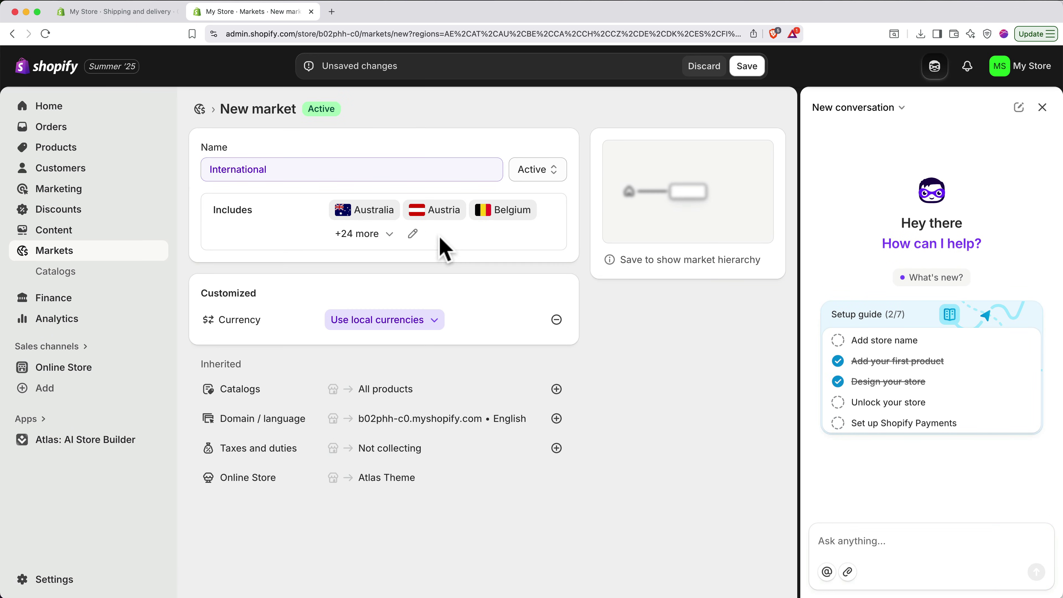
pyautogui.click(311, 12)
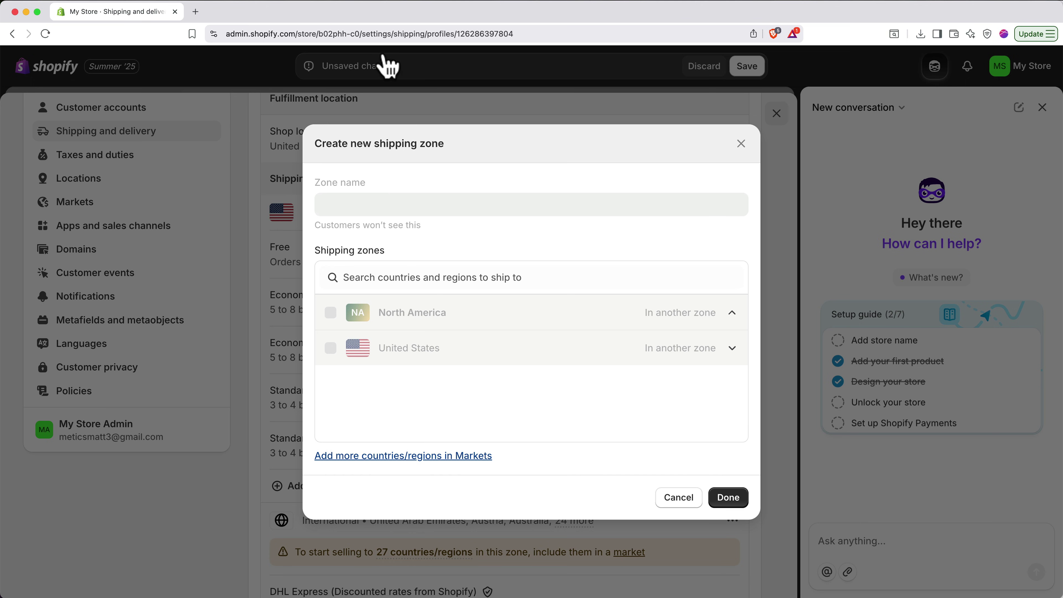
pyautogui.click(737, 142)
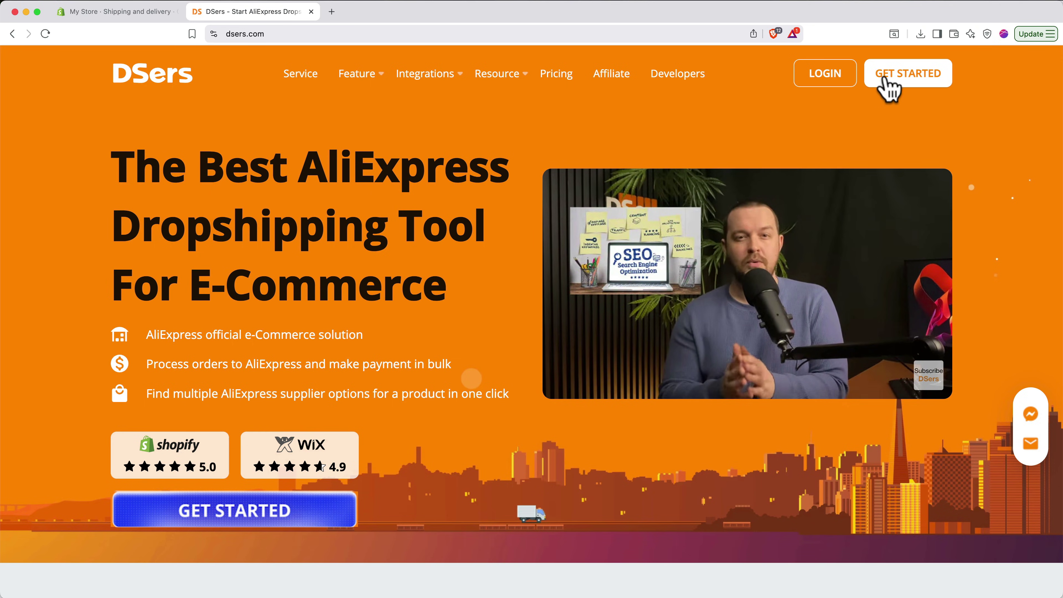
# - Register a DSers account with an e-mail and password, choose Shopify, and install it
pyautogui.click(909, 74)
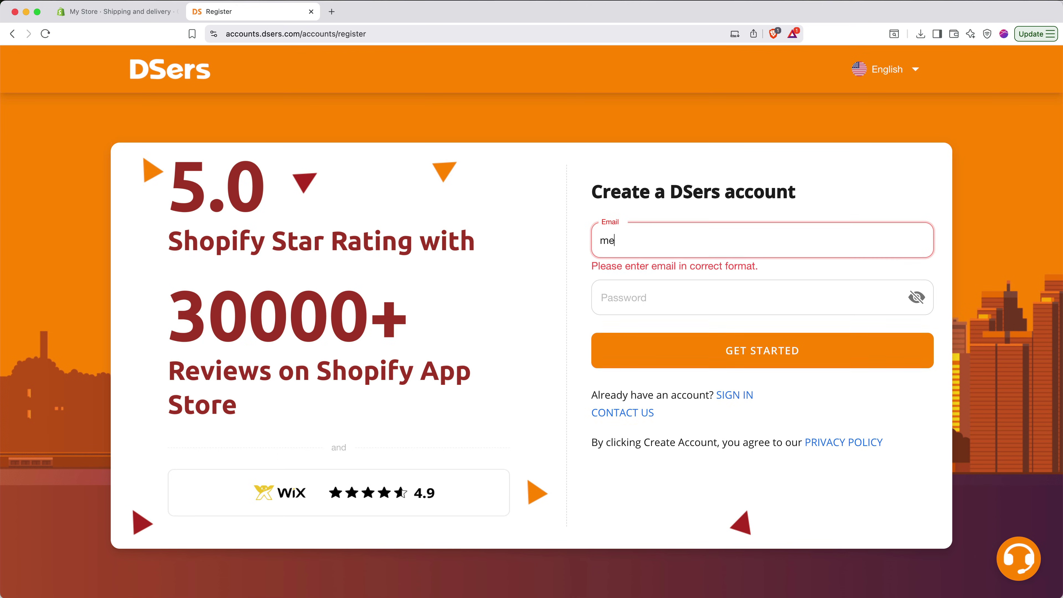
pyautogui.press('Tab')
pyautogui.write('••••••••••••••')
pyautogui.press('Return')
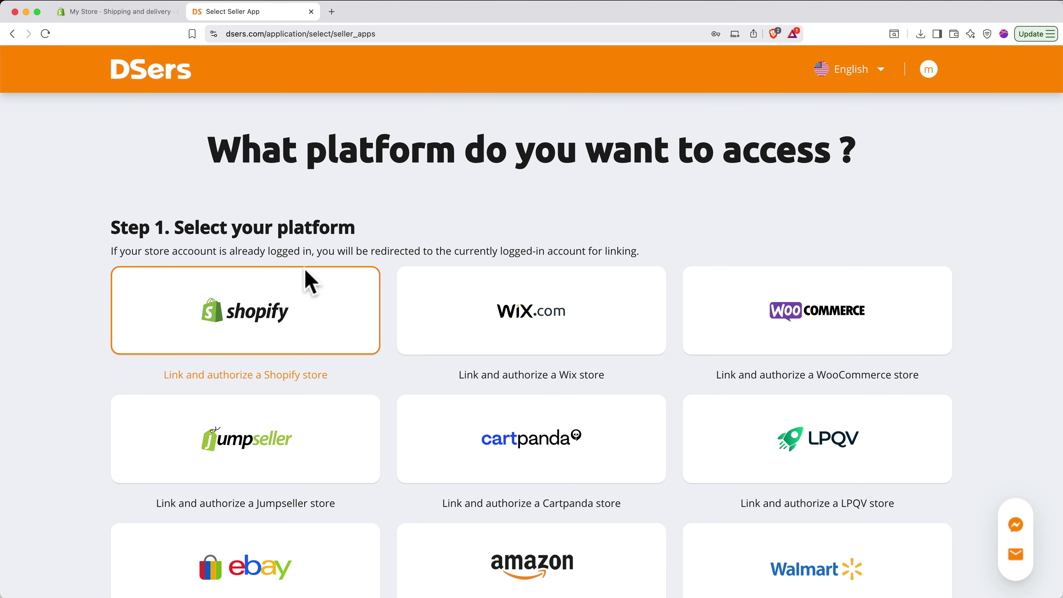
pyautogui.click(293, 331)
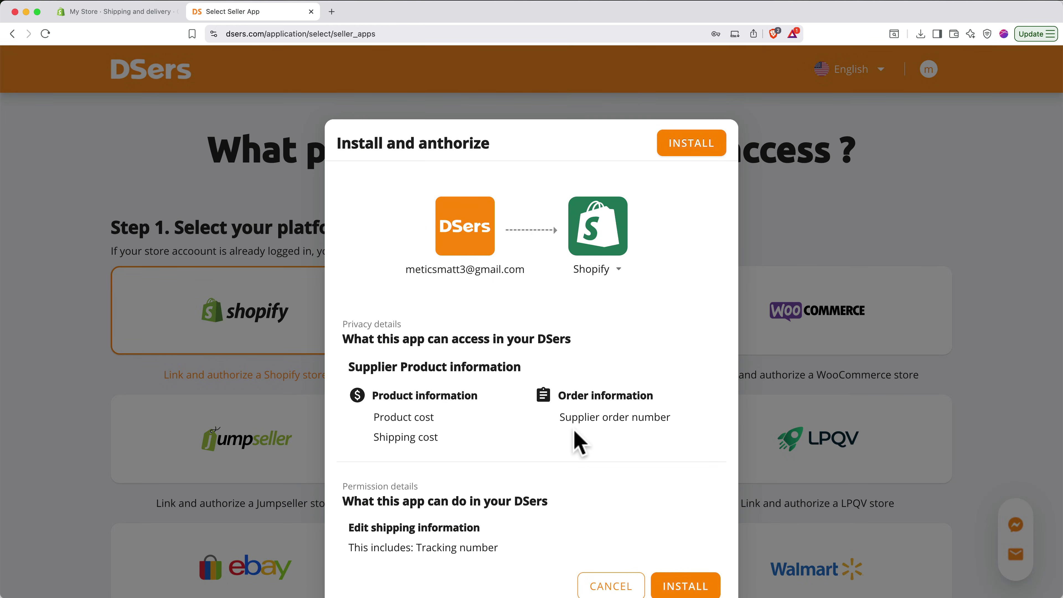
pyautogui.click(678, 550)
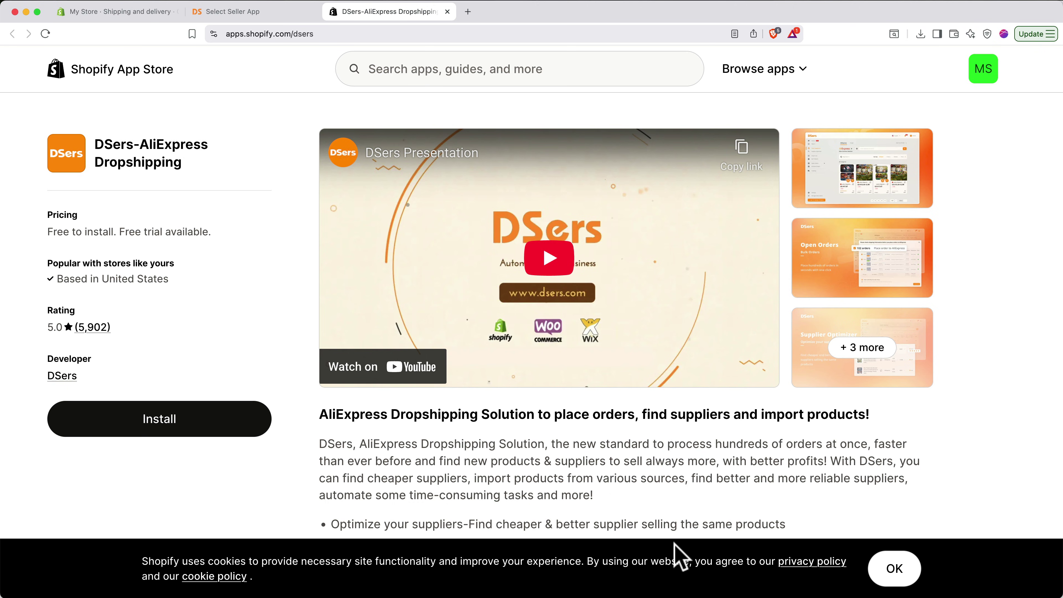
# - Install and authorize the DSers-AliExpress app for the store and pick the free Basic plan
pyautogui.click(202, 423)
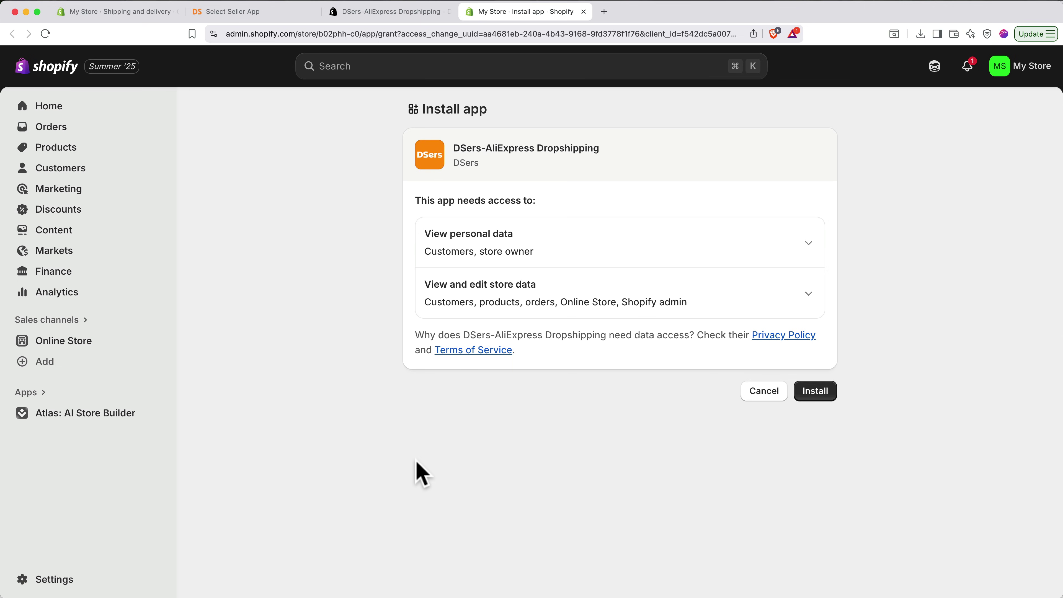
pyautogui.click(813, 395)
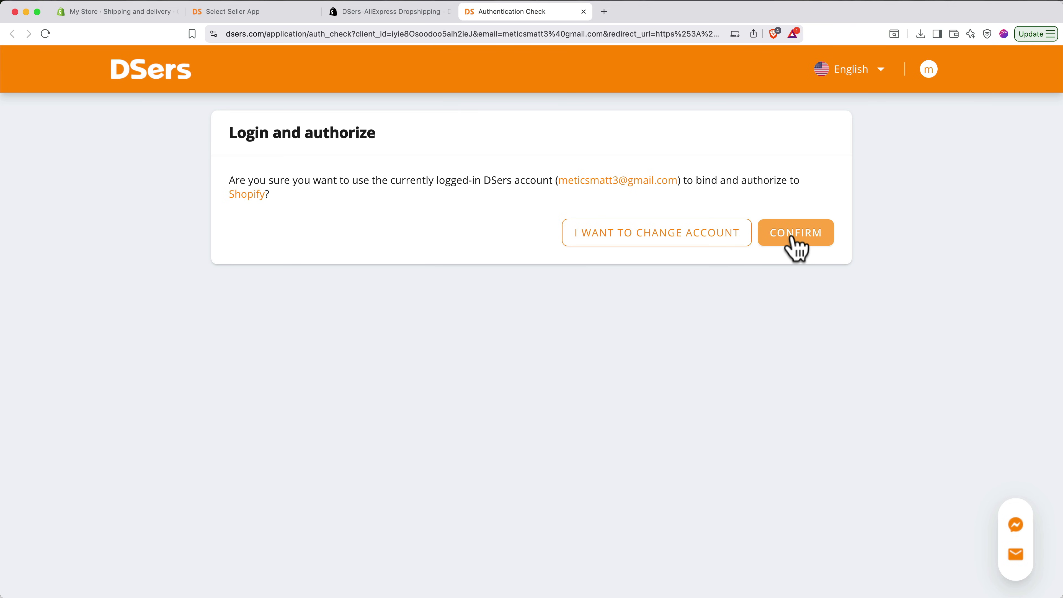
pyautogui.click(793, 238)
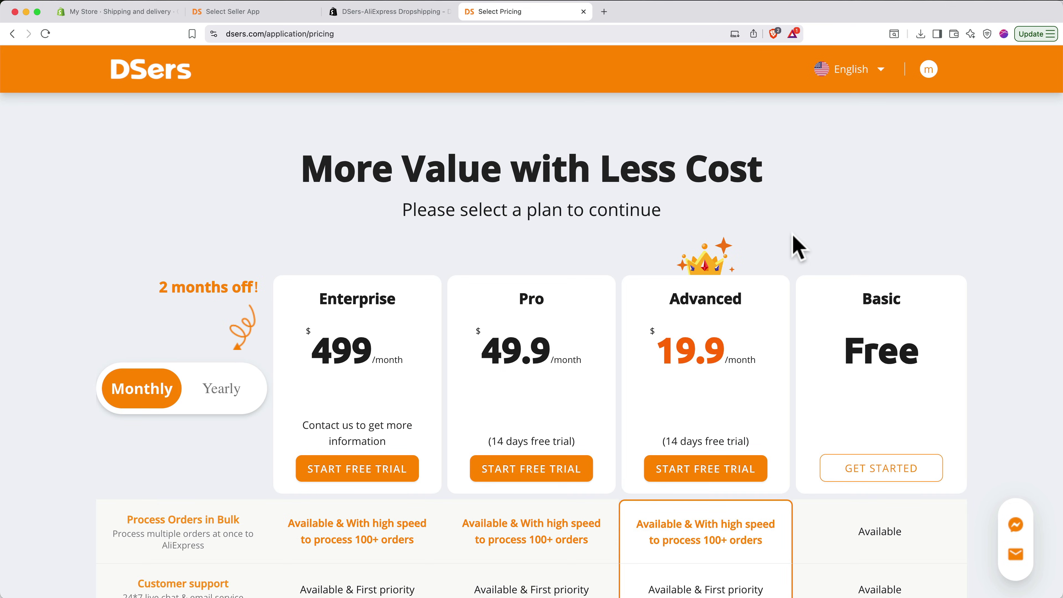
pyautogui.scroll(-3, 797, 247)
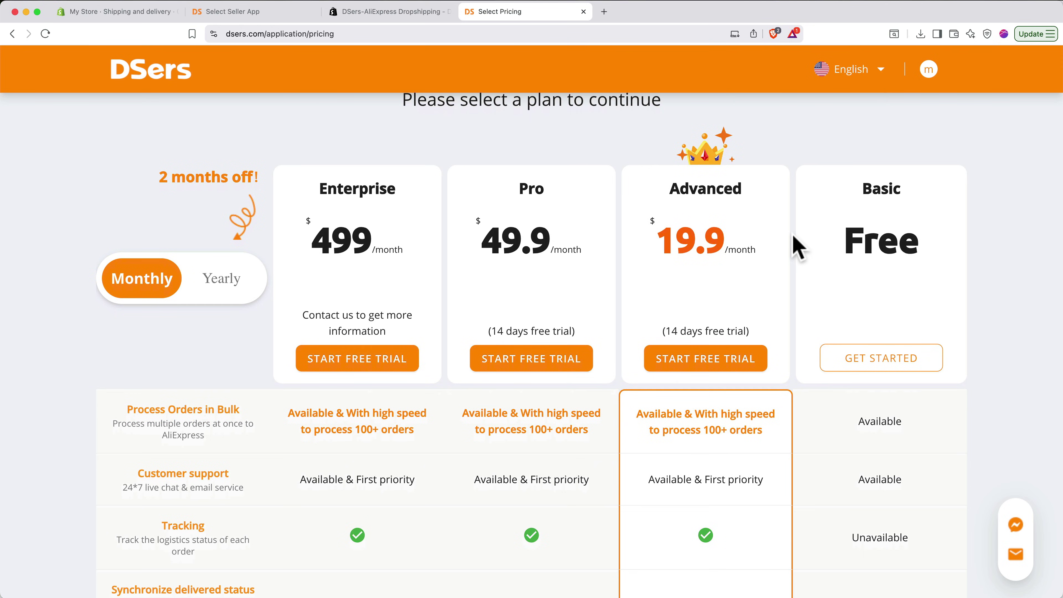
pyautogui.click(879, 360)
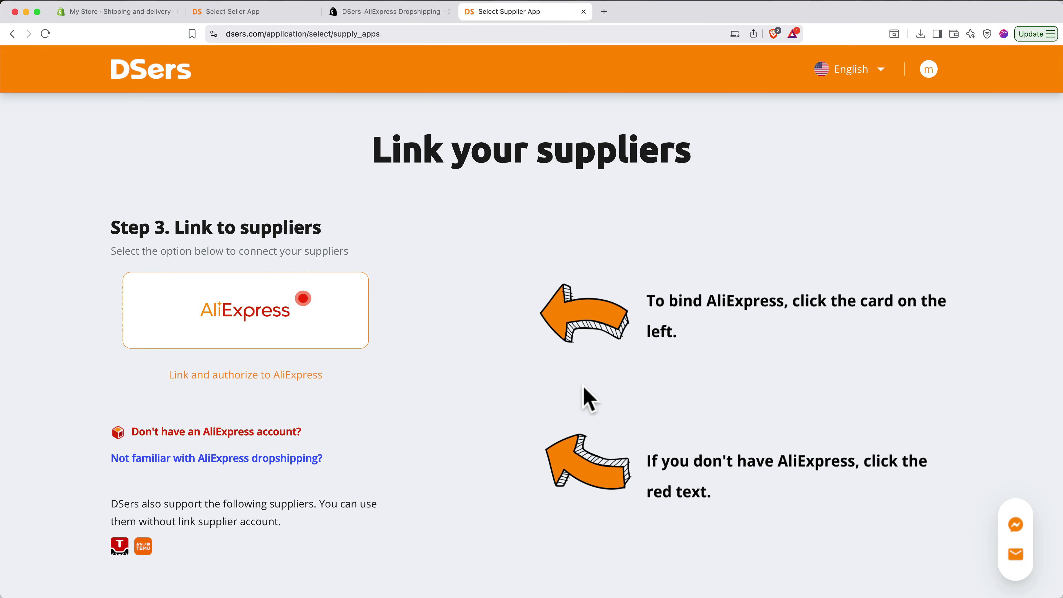
# - Link and authorize the existing AliExpress account as DSers' supplier
pyautogui.click(236, 316)
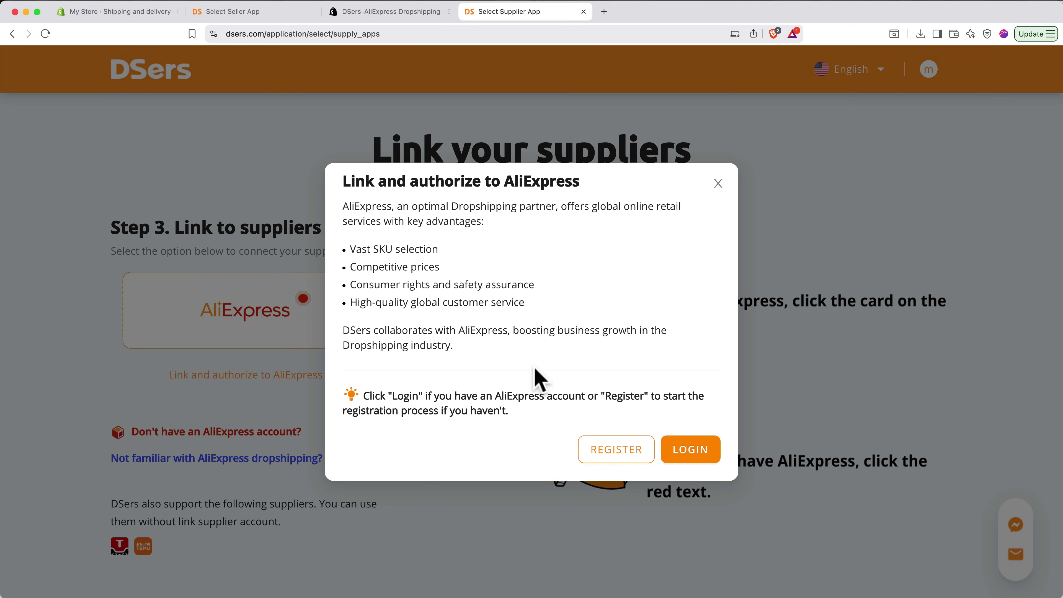
pyautogui.click(703, 449)
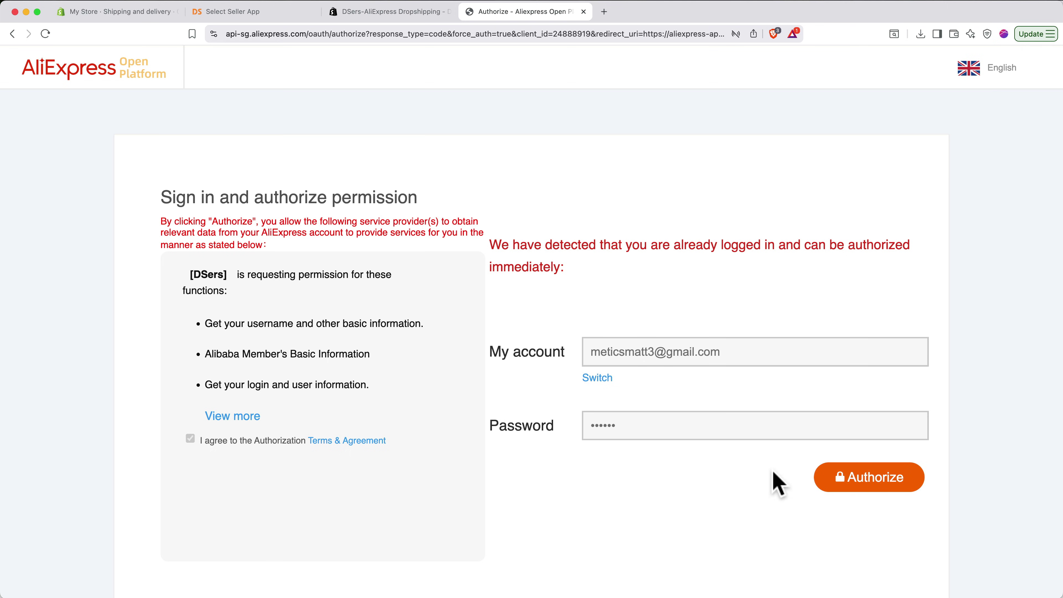
pyautogui.click(858, 491)
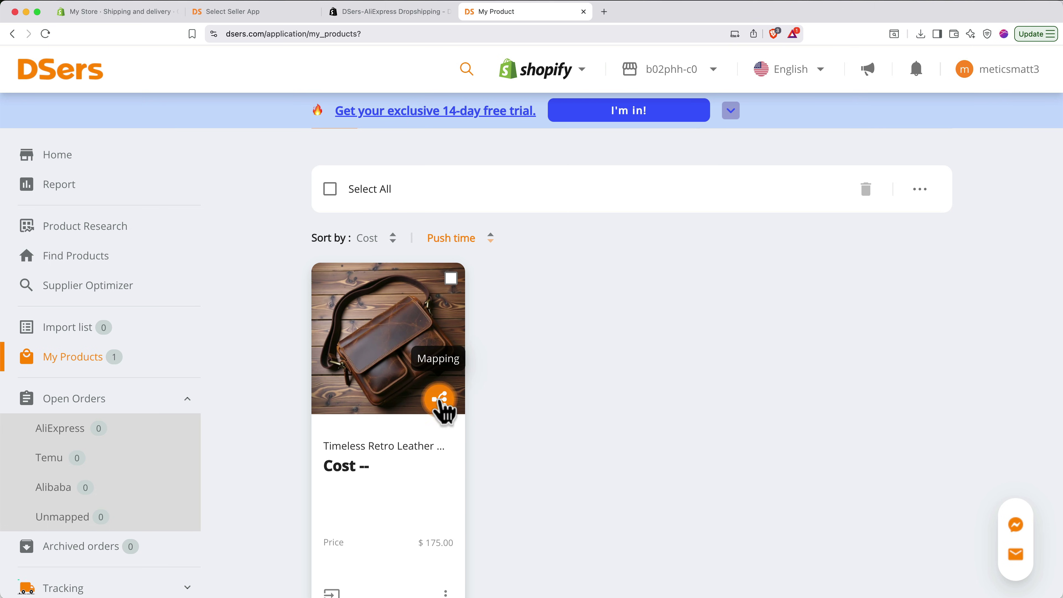
# - Map the leather messenger bag to its pasted AliExpress product link and save the mapping
pyautogui.click(440, 400)
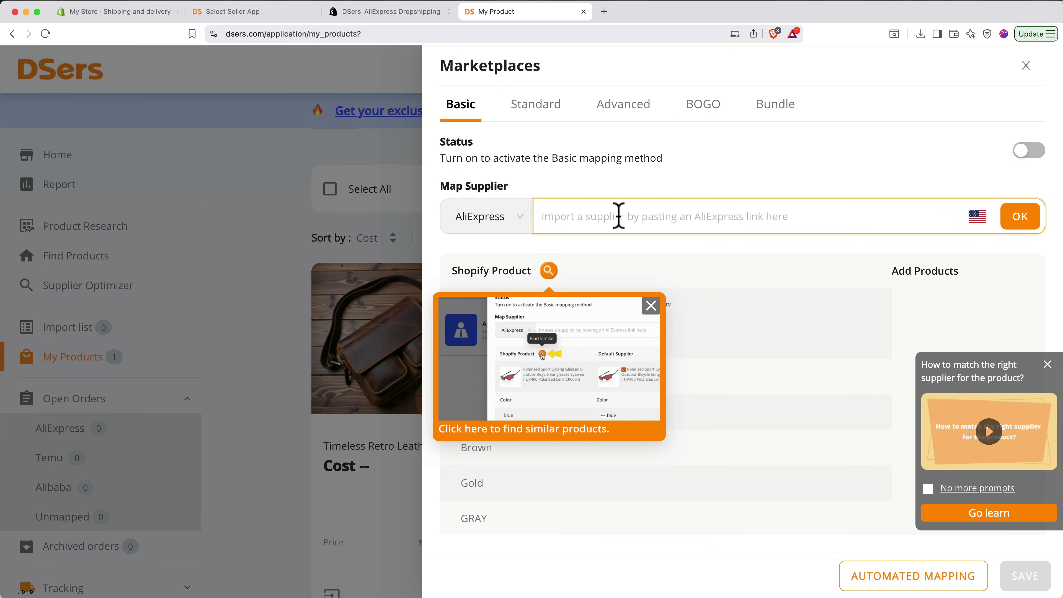
pyautogui.write('https://es.aliexpress.com/item/1005006469587222.html?gatewayAdapt=glo2esp')
pyautogui.click(1020, 222)
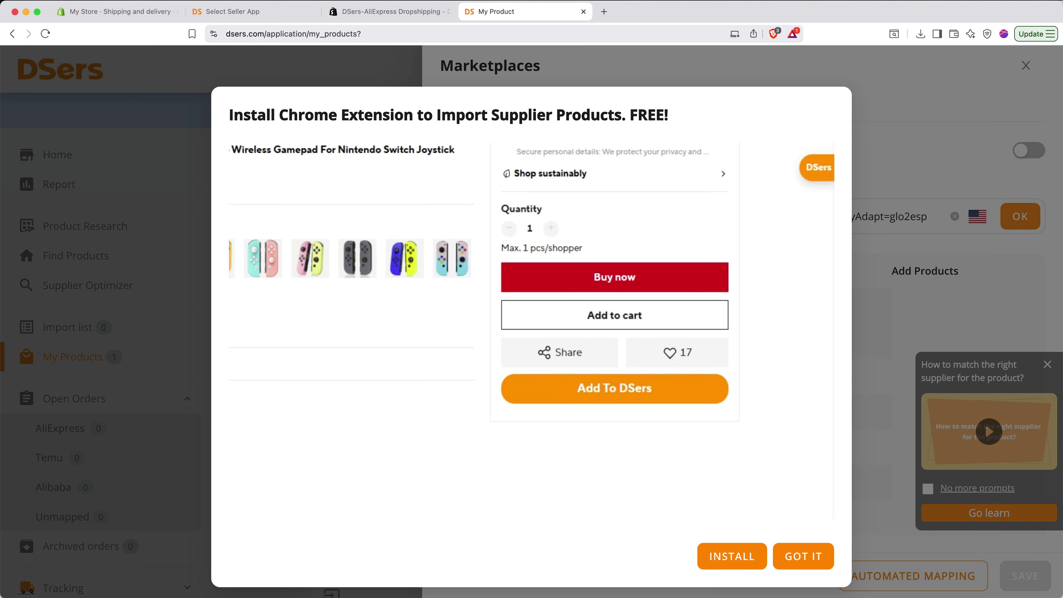
pyautogui.click(803, 556)
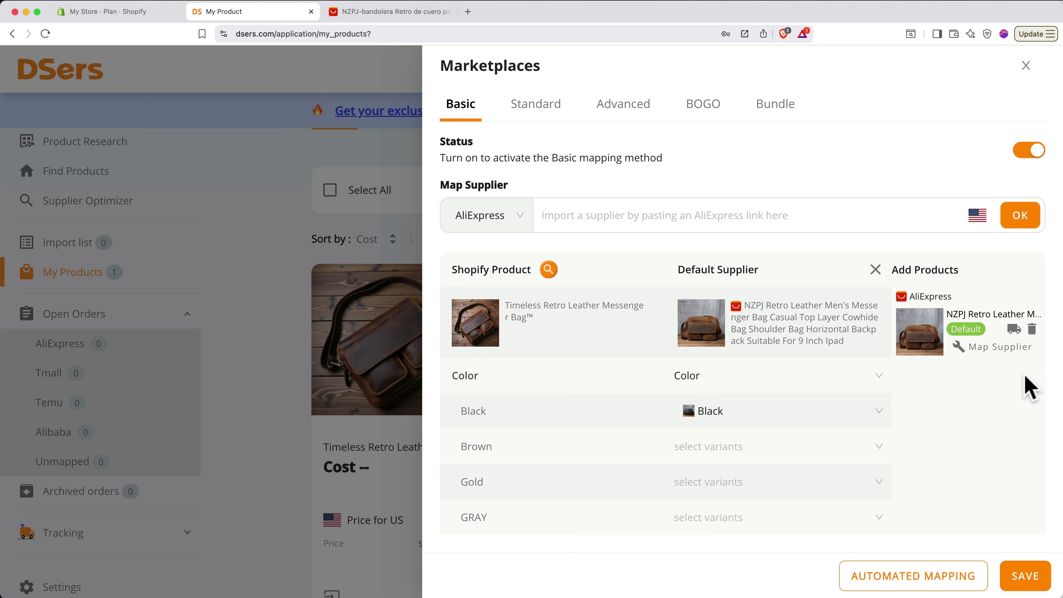
pyautogui.click(1027, 579)
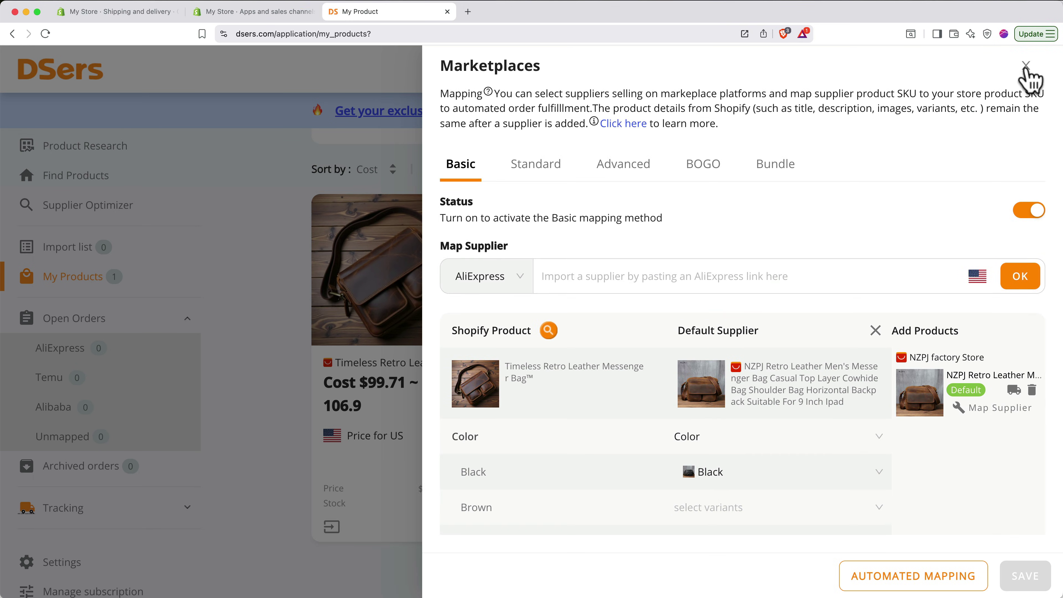
pyautogui.click(1027, 69)
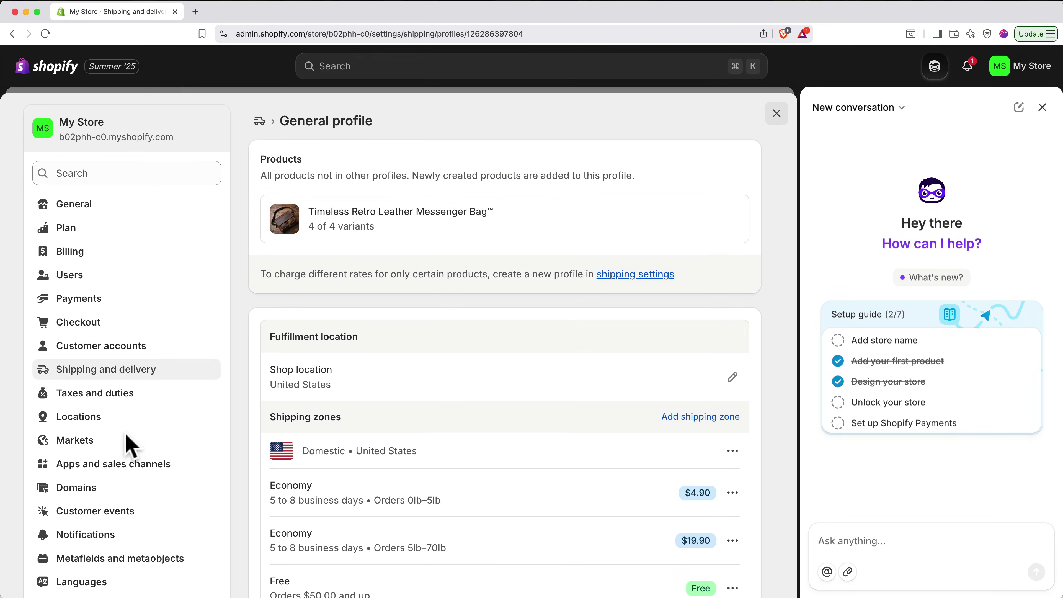
# - Search for bagprostore.com in Domains and buy it for $16.00 USD/year
pyautogui.click(88, 489)
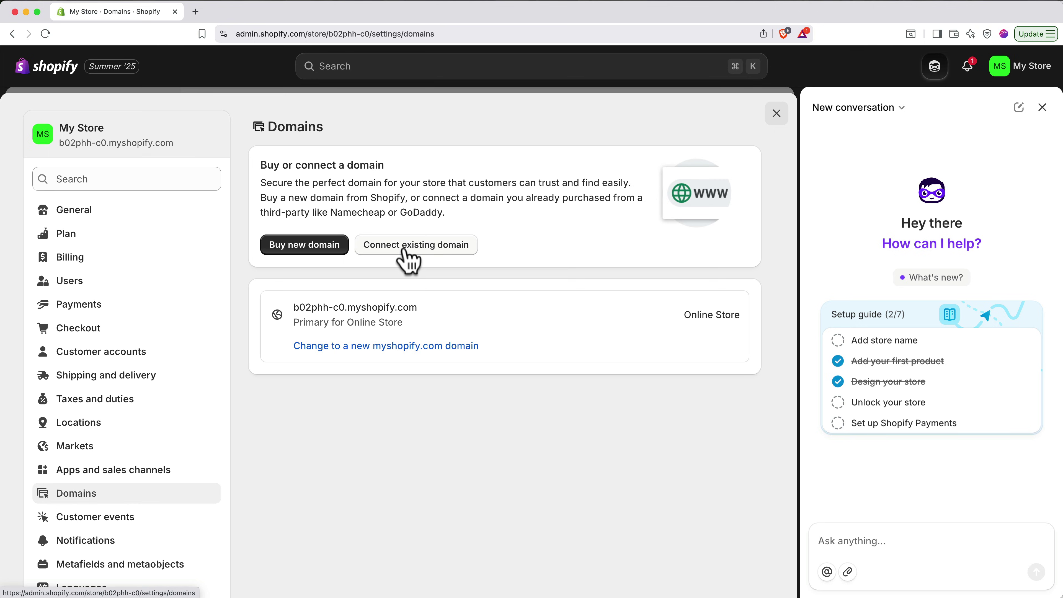
pyautogui.click(306, 246)
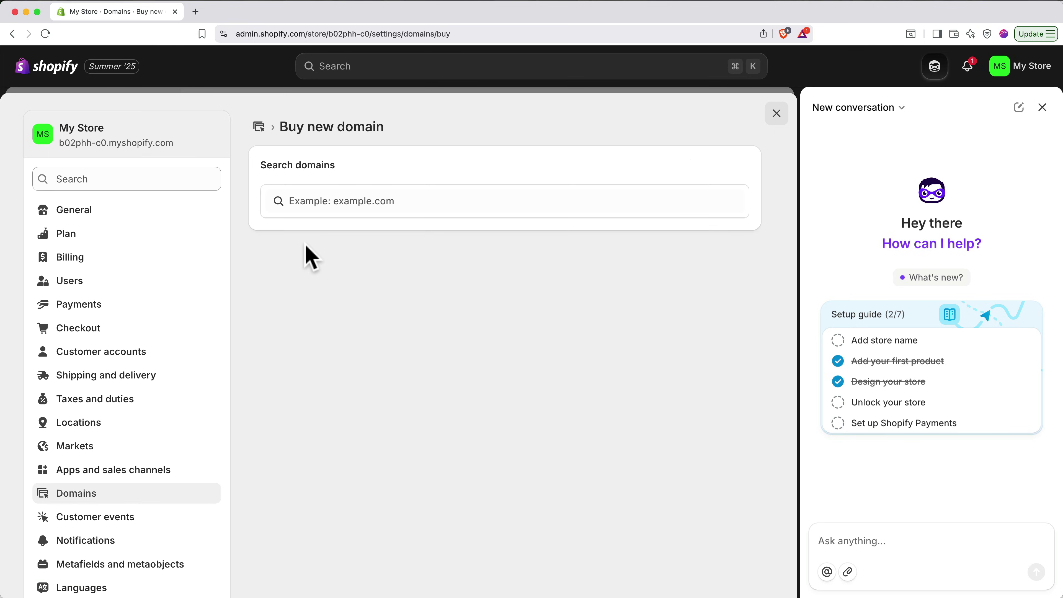
pyautogui.click(354, 202)
pyautogui.write('bagprostore.com')
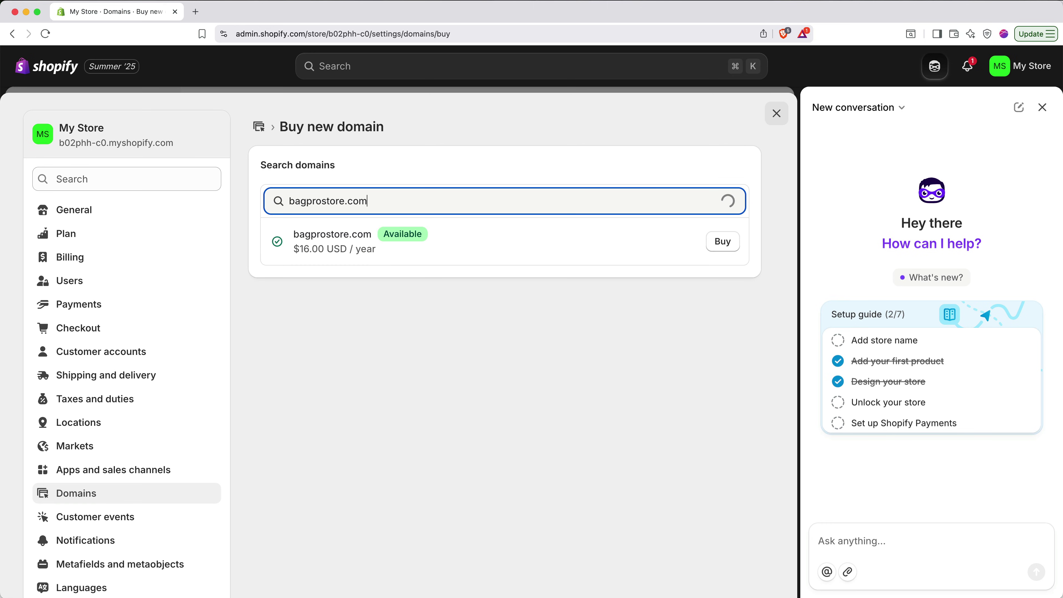
pyautogui.click(718, 245)
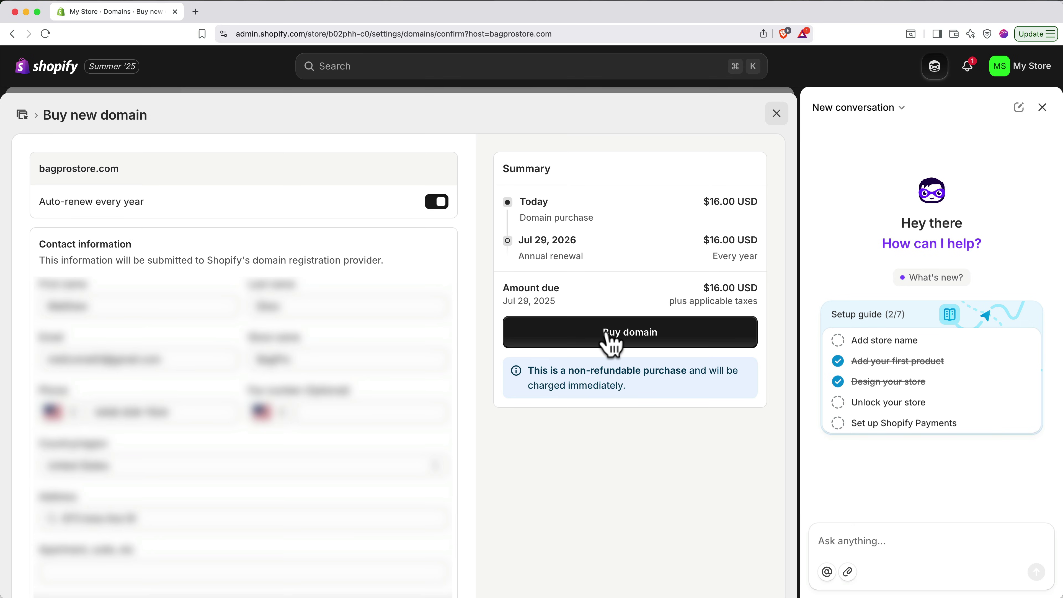
pyautogui.click(608, 333)
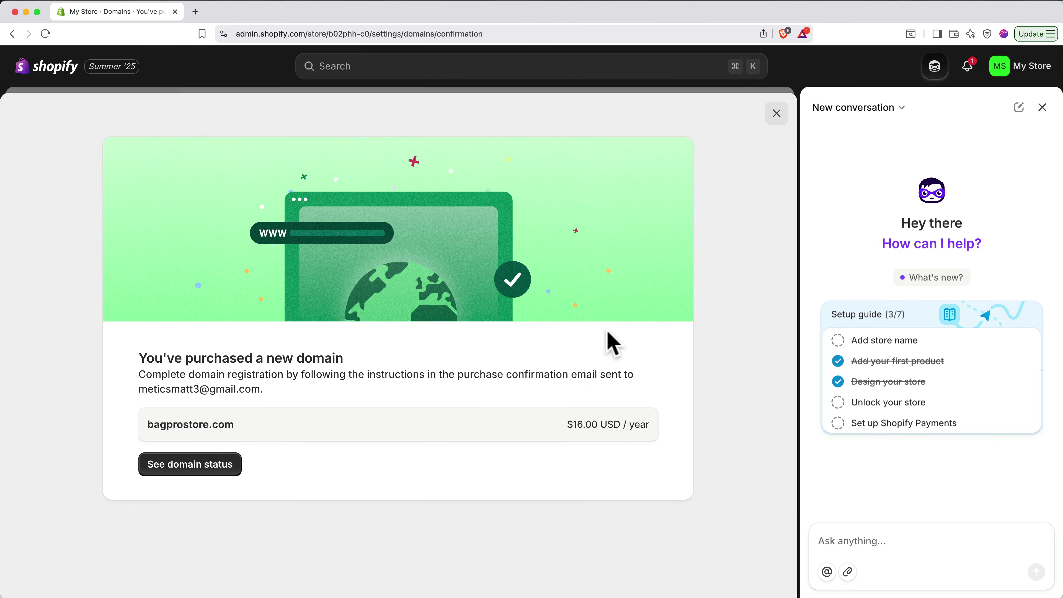
# - Verify the bagprostore.com contact information from the registration email, then close the verification and email tabs
pyautogui.click(226, 468)
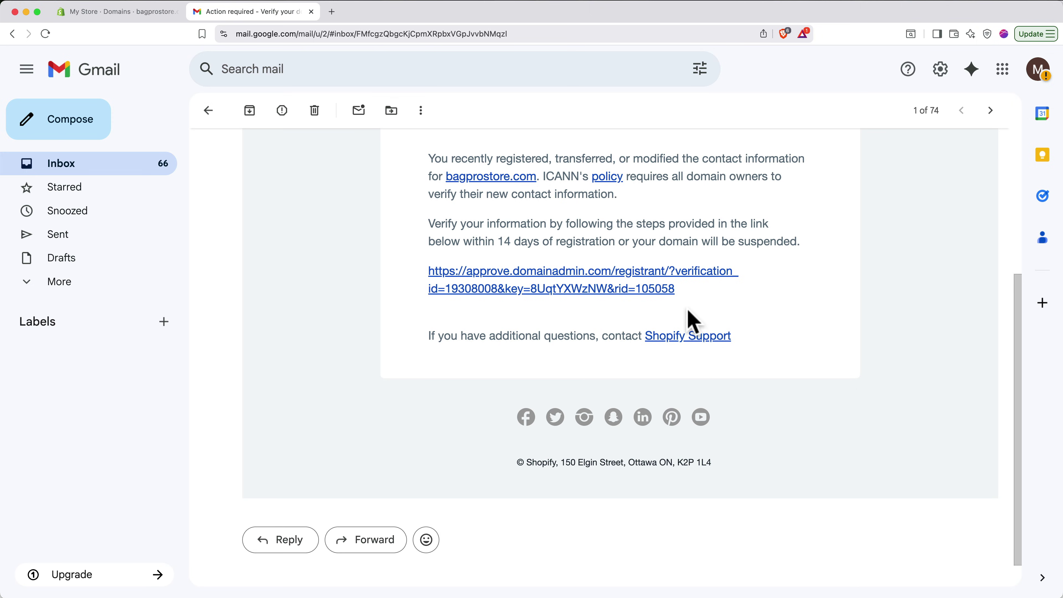
pyautogui.click(610, 288)
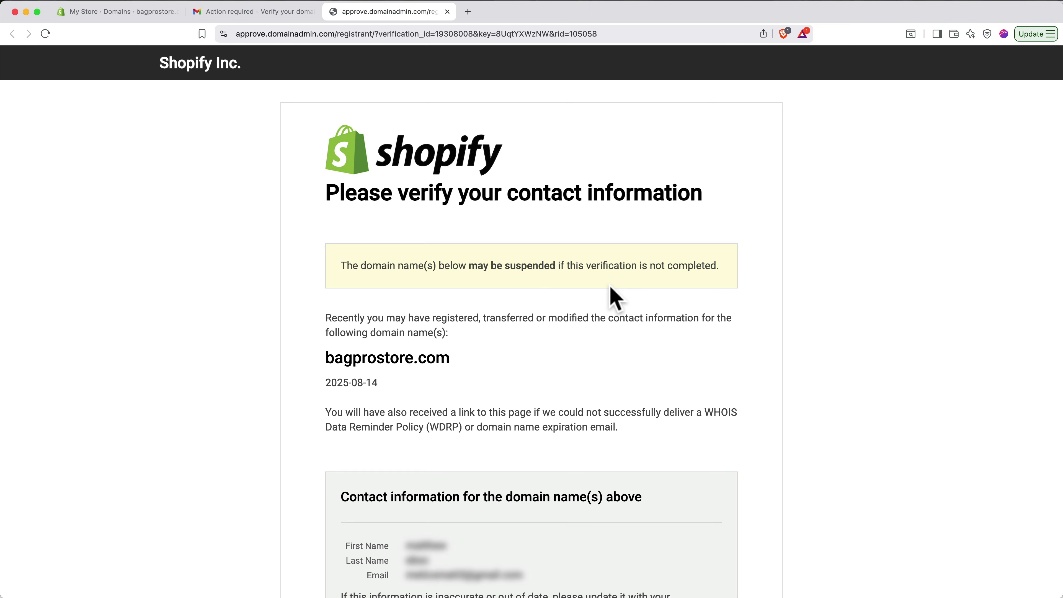
pyautogui.scroll(-7, 610, 288)
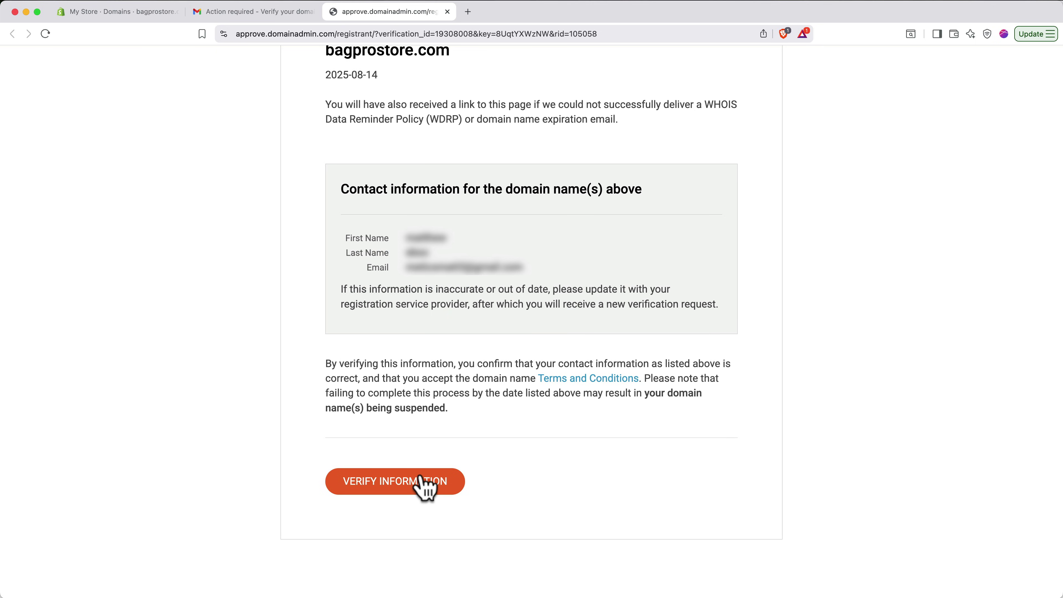
pyautogui.click(422, 486)
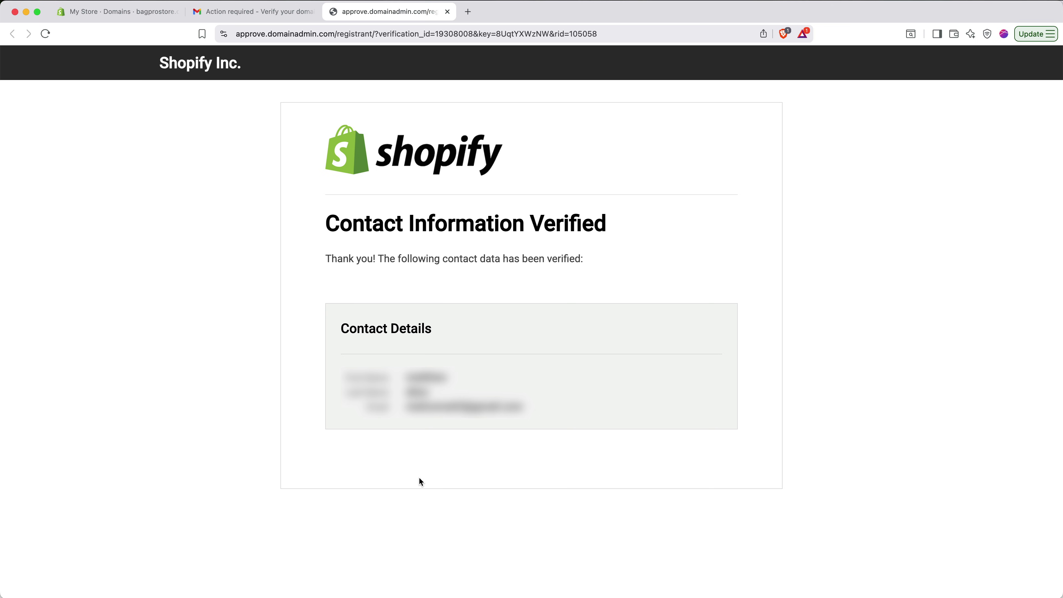
pyautogui.press('super+w')
pyautogui.press('super+w')
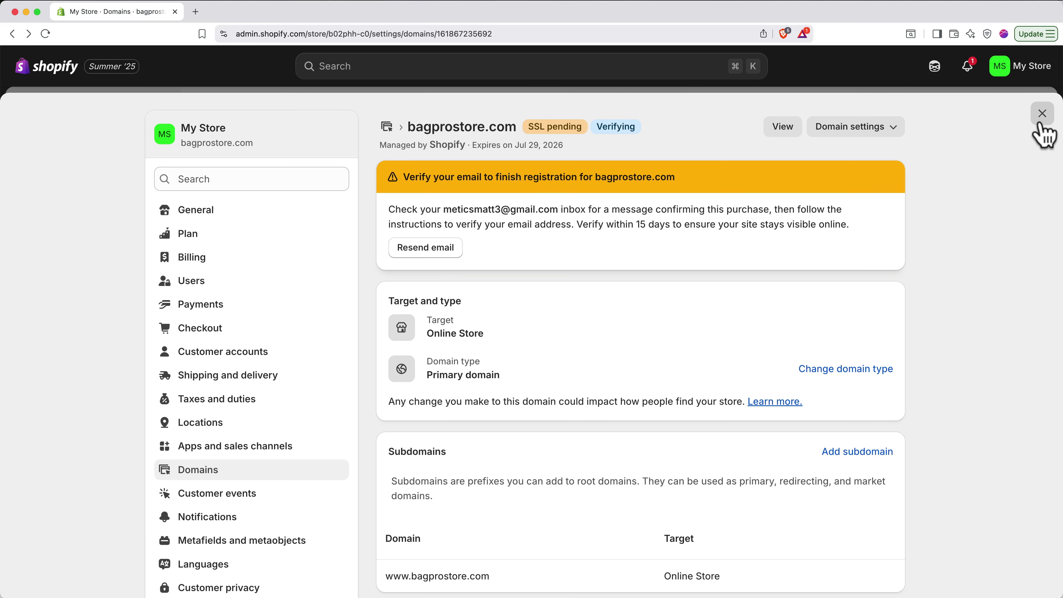
# - Turn off Password protection in Online Store Preferences and save the change
pyautogui.click(1041, 113)
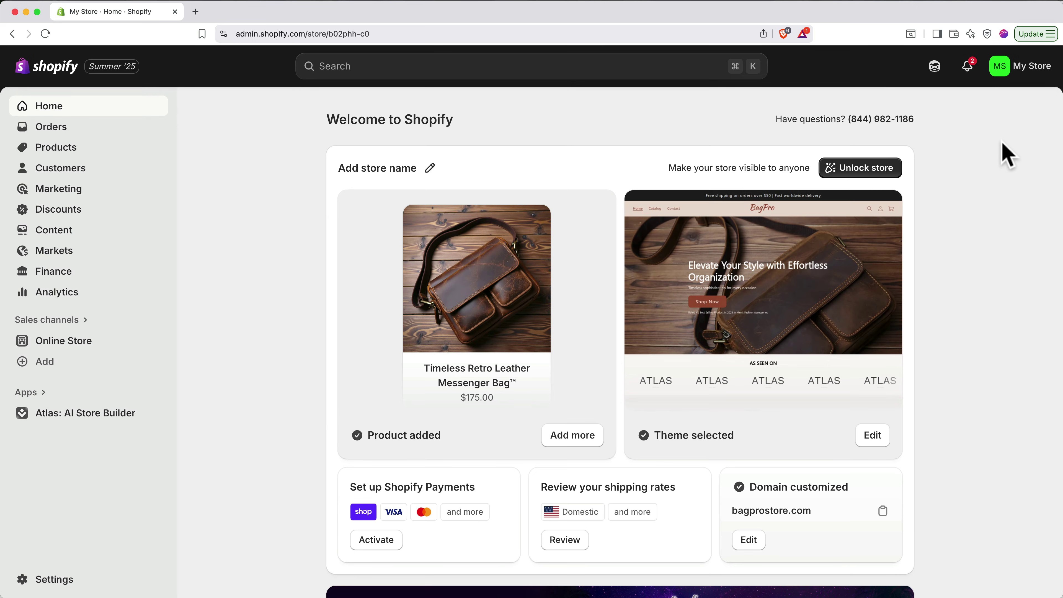
pyautogui.click(866, 170)
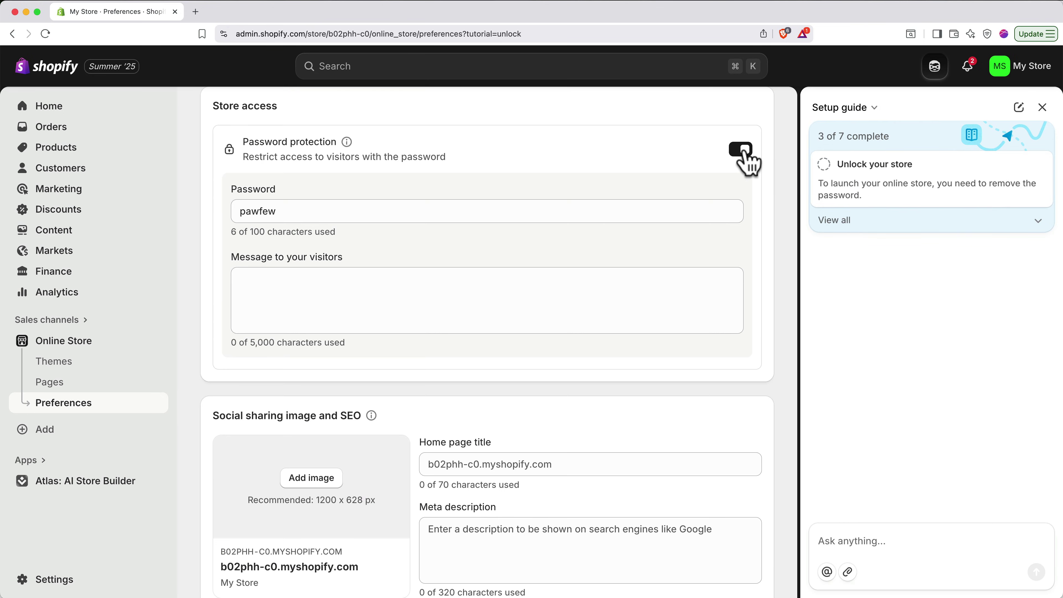
pyautogui.click(741, 150)
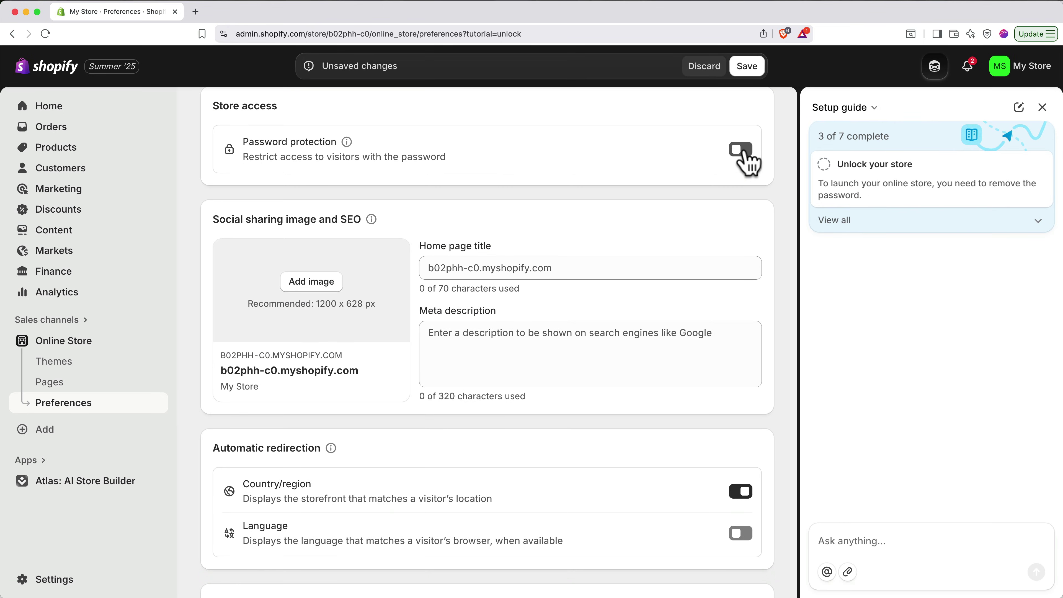
pyautogui.click(747, 67)
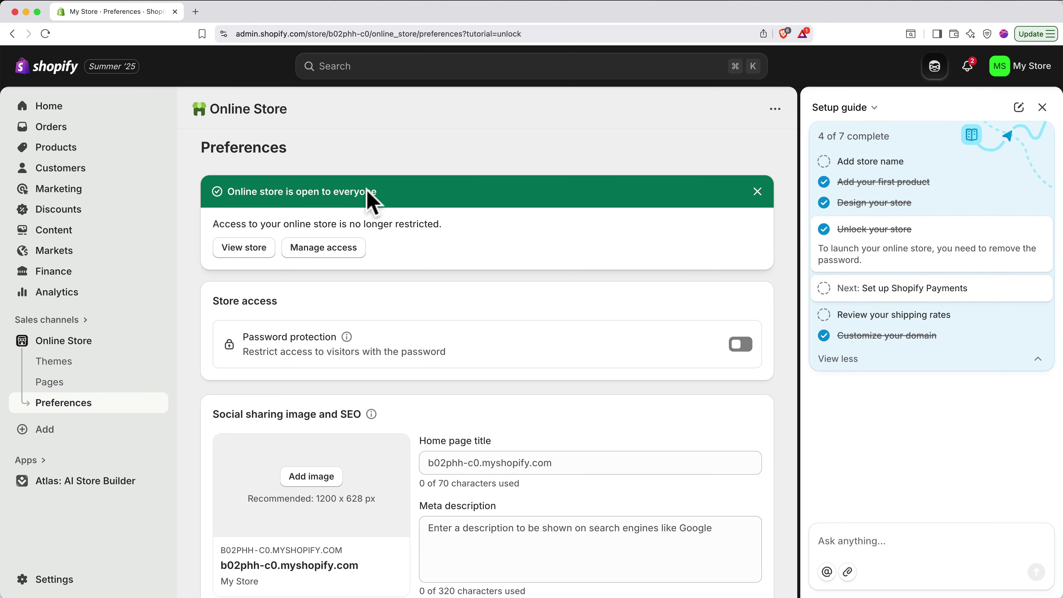
# - Open the live BagPro storefront at bagprostore.com in a new tab
pyautogui.click(244, 247)
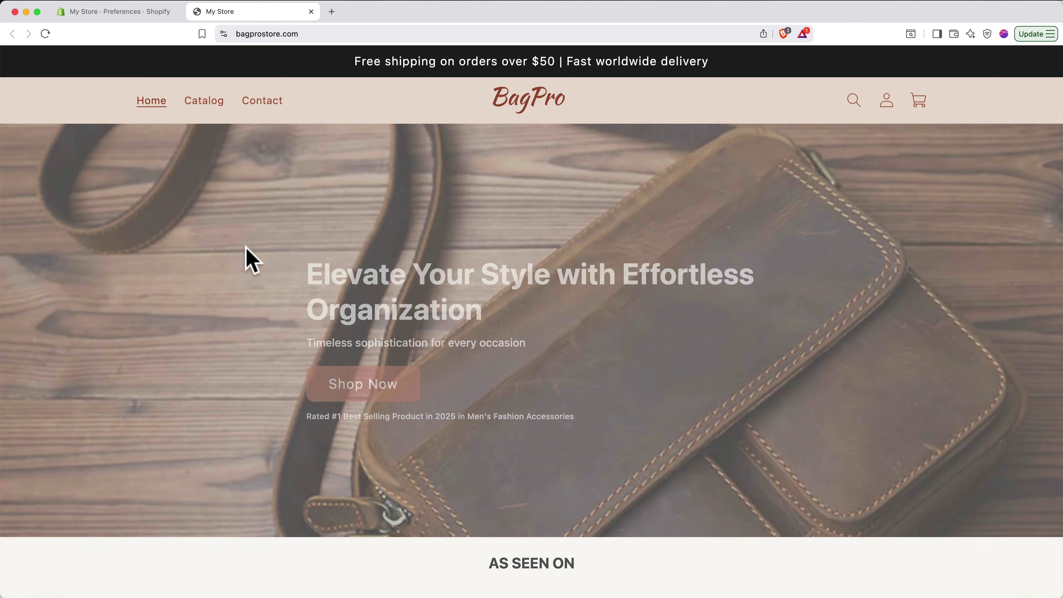